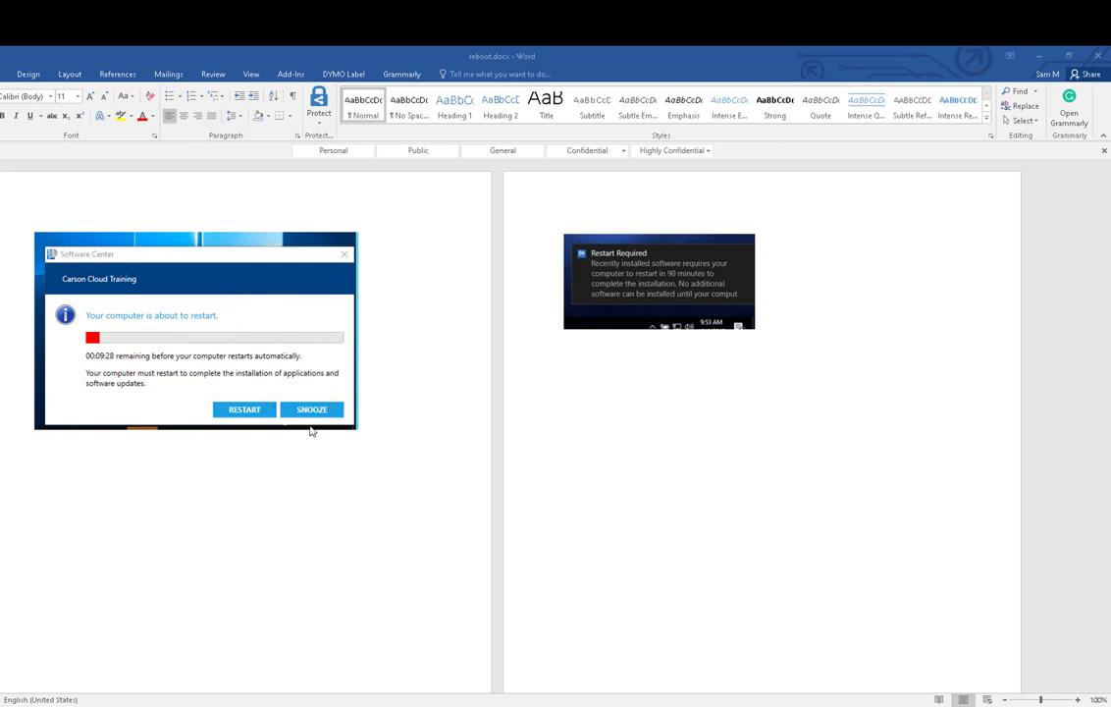
# Examine the restart dialog and restart toast notification pictures in reboot.docx, and return to the Configuration Manager console
pyautogui.click(307, 382)
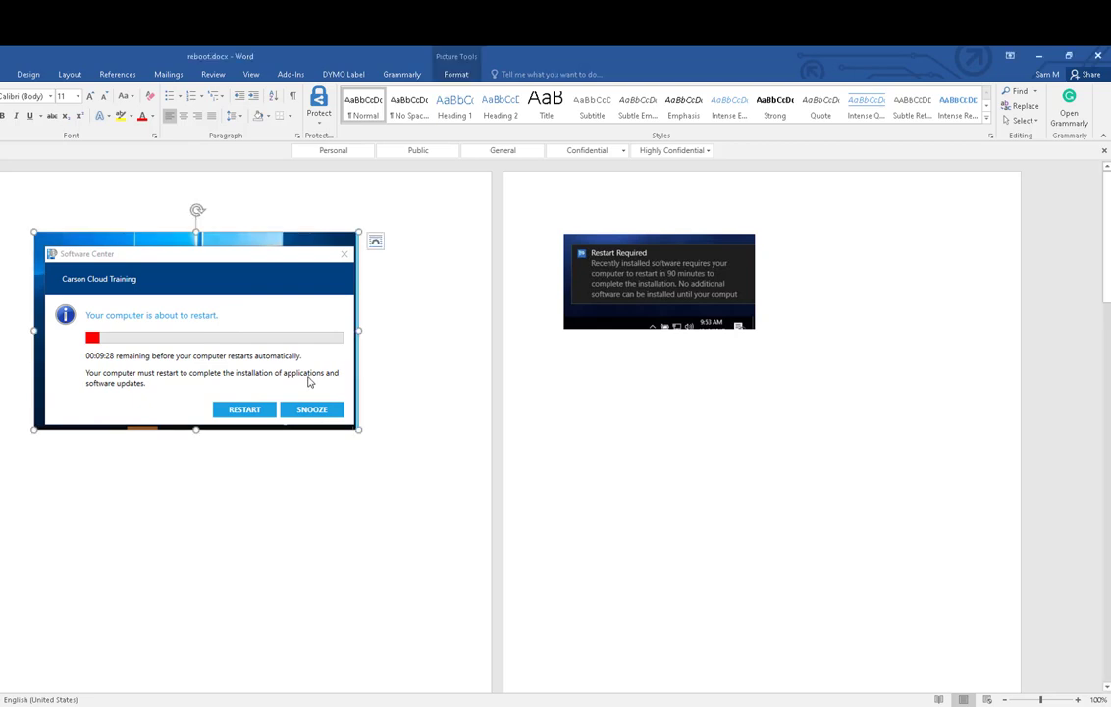
pyautogui.click(629, 286)
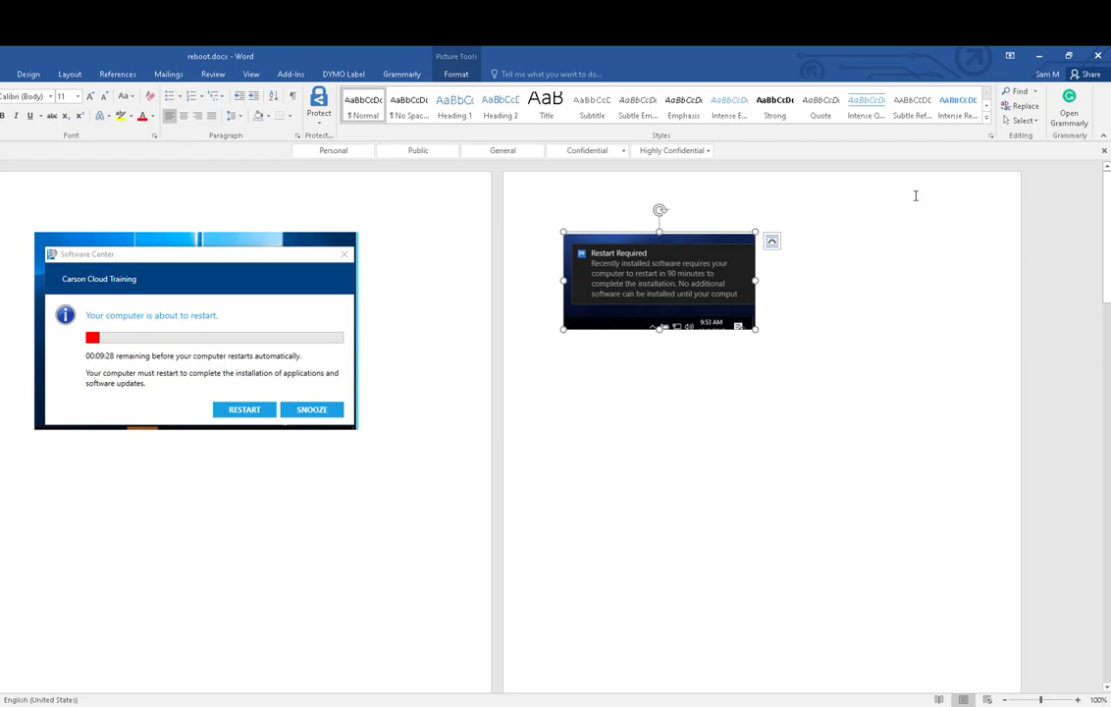
pyautogui.click(1041, 57)
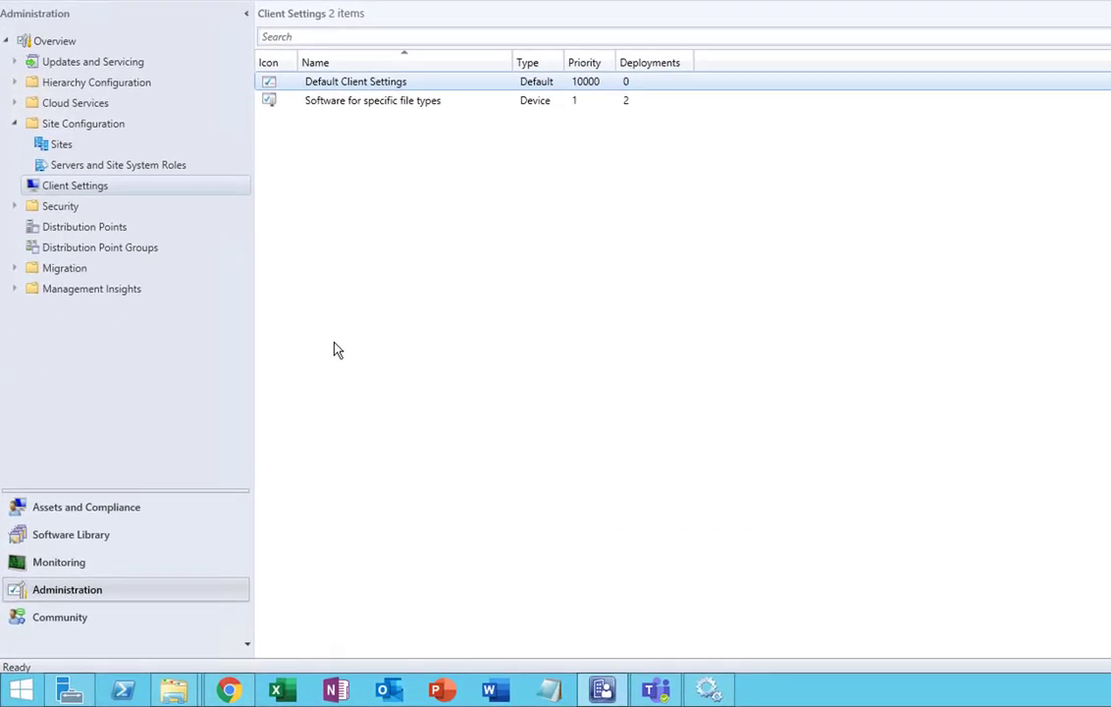
# Create custom client device settings named "Custom Reboot" with the Computer Restart settings included
pyautogui.rightClick(102, 187)
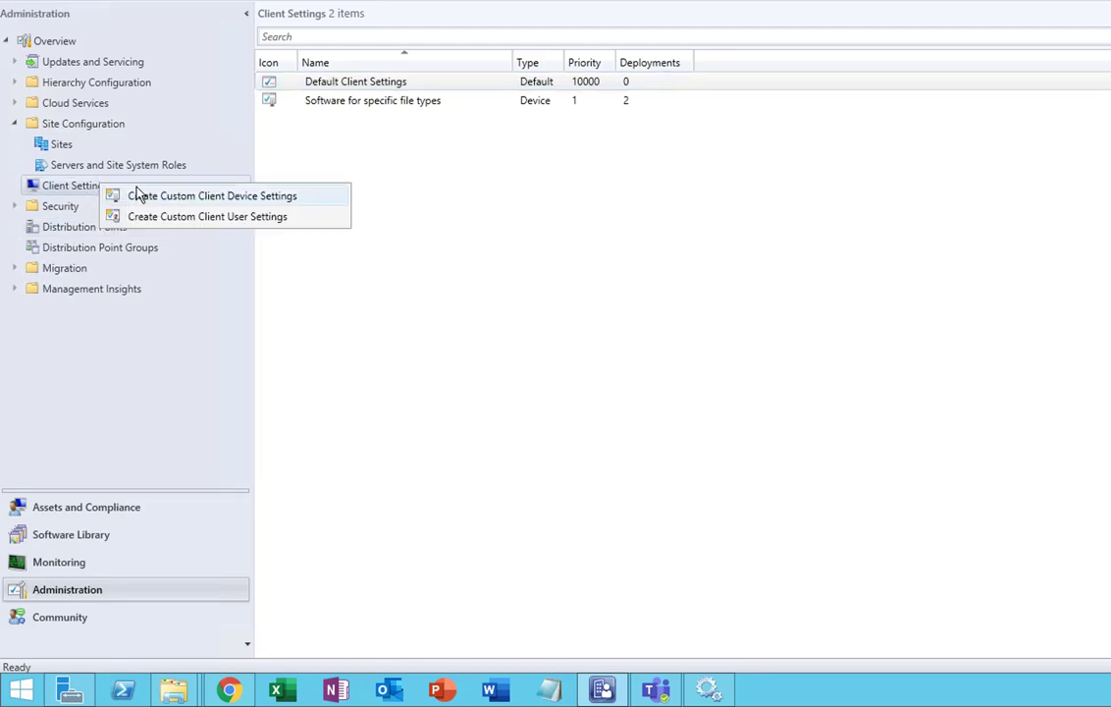
pyautogui.click(73, 185)
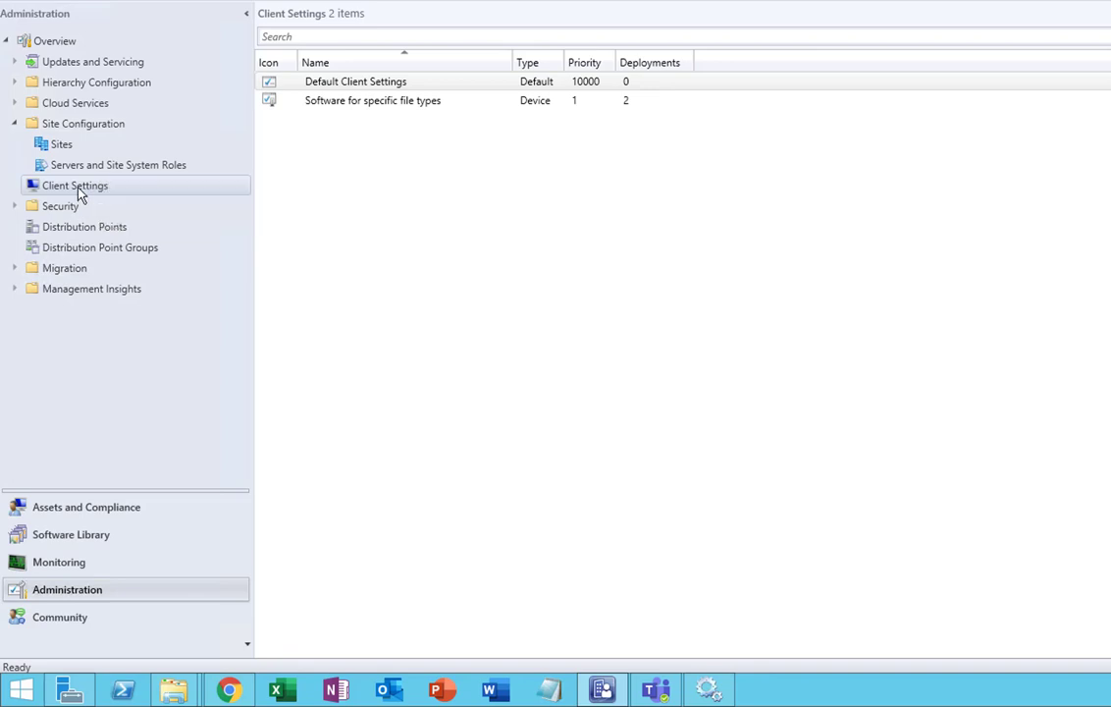
pyautogui.rightClick(78, 193)
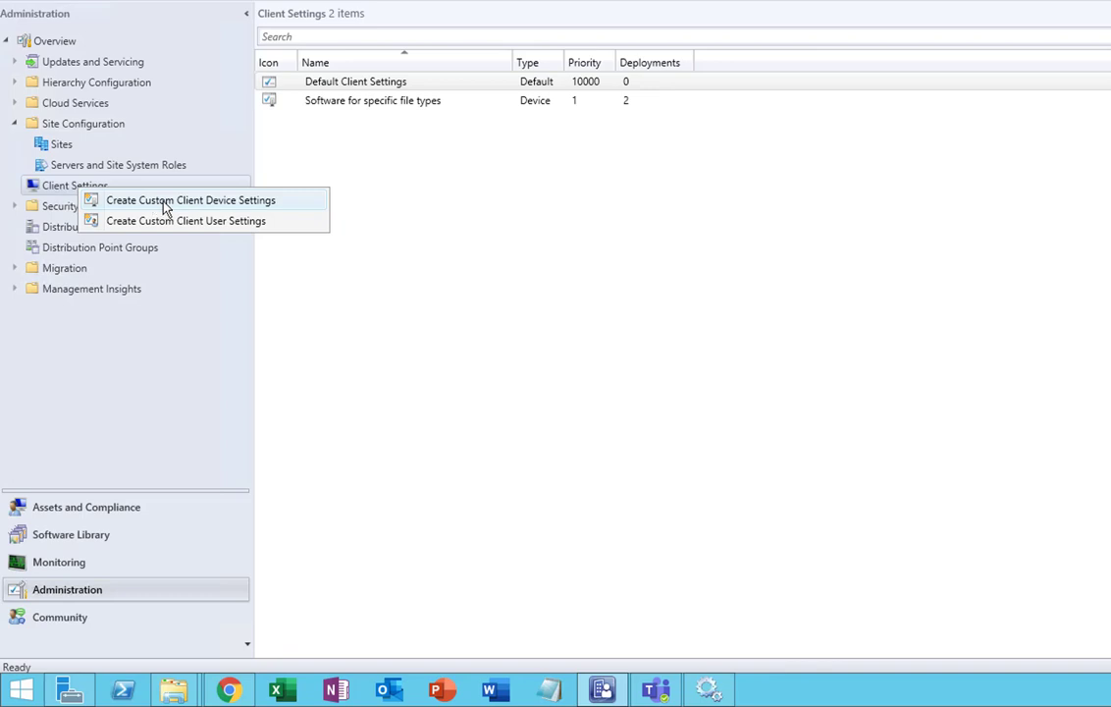
pyautogui.click(228, 202)
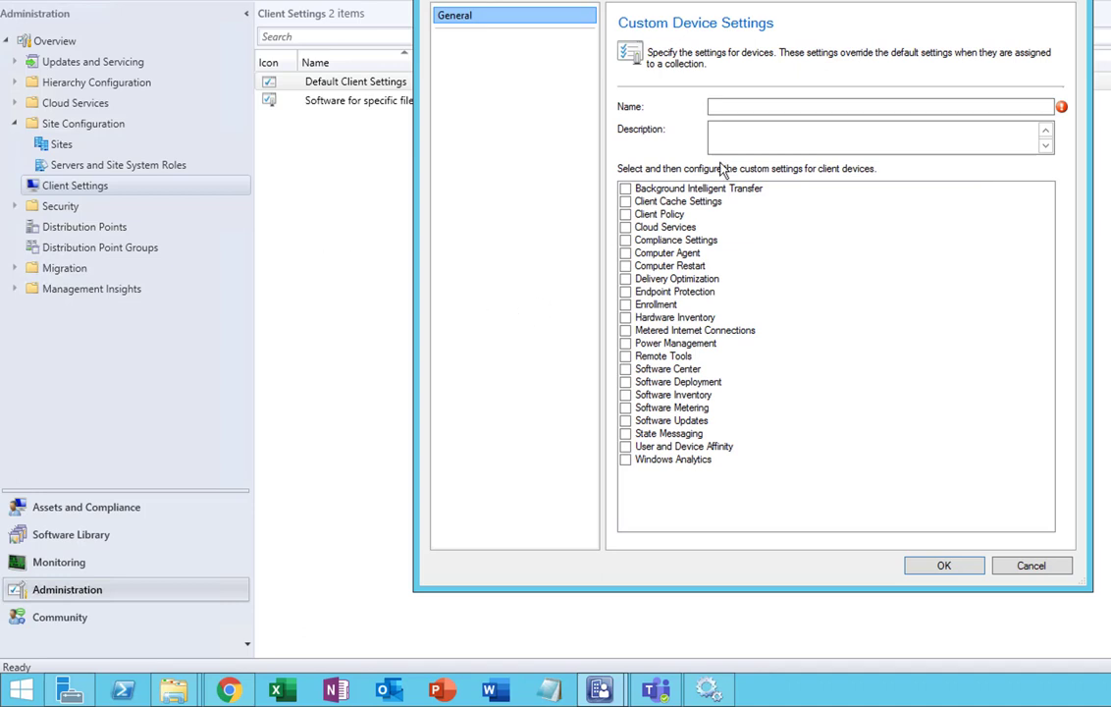
pyautogui.click(742, 105)
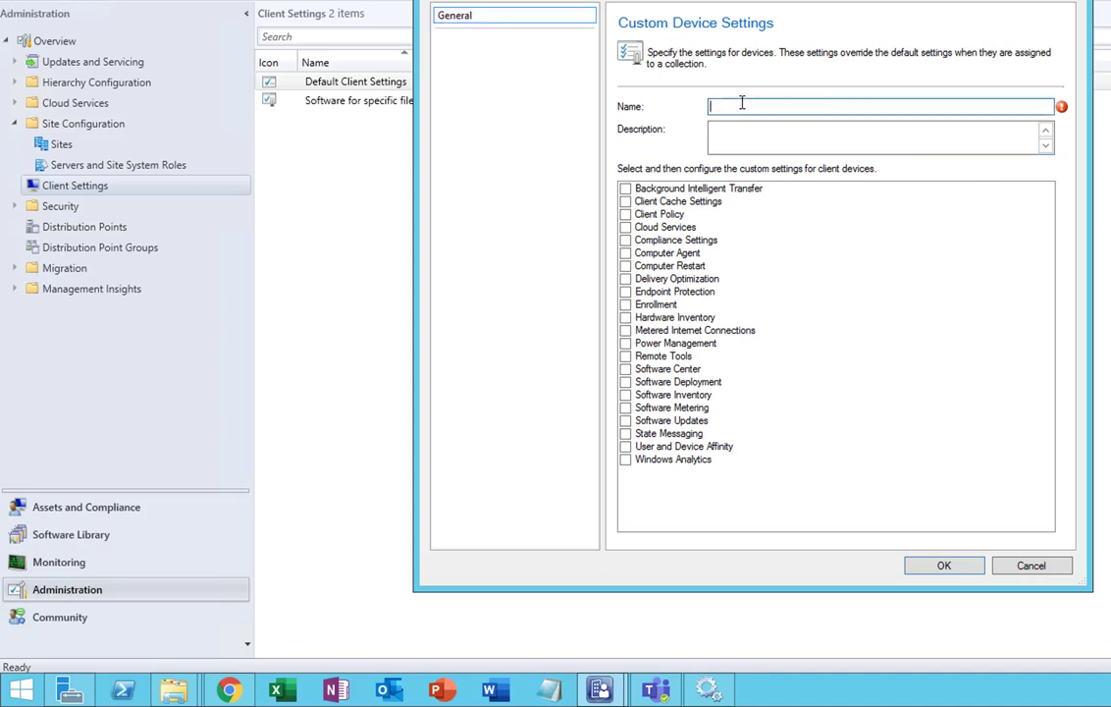
pyautogui.write('Custom')
pyautogui.write('-Reb')
pyautogui.write('oot')
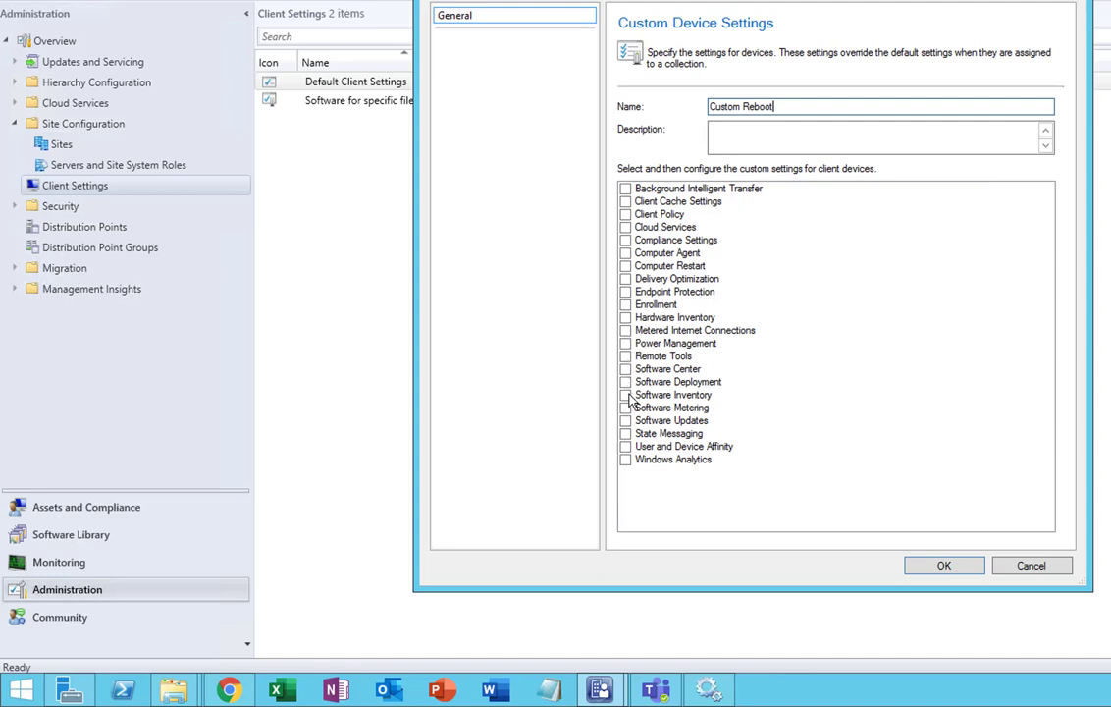
pyautogui.click(625, 266)
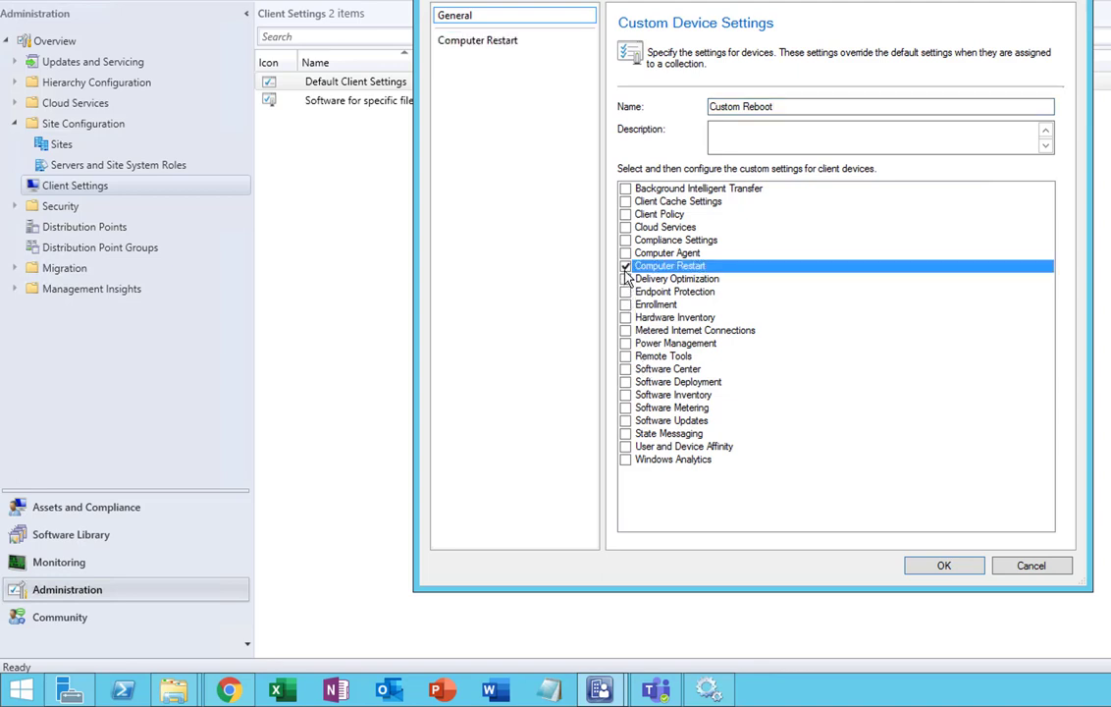
pyautogui.click(922, 566)
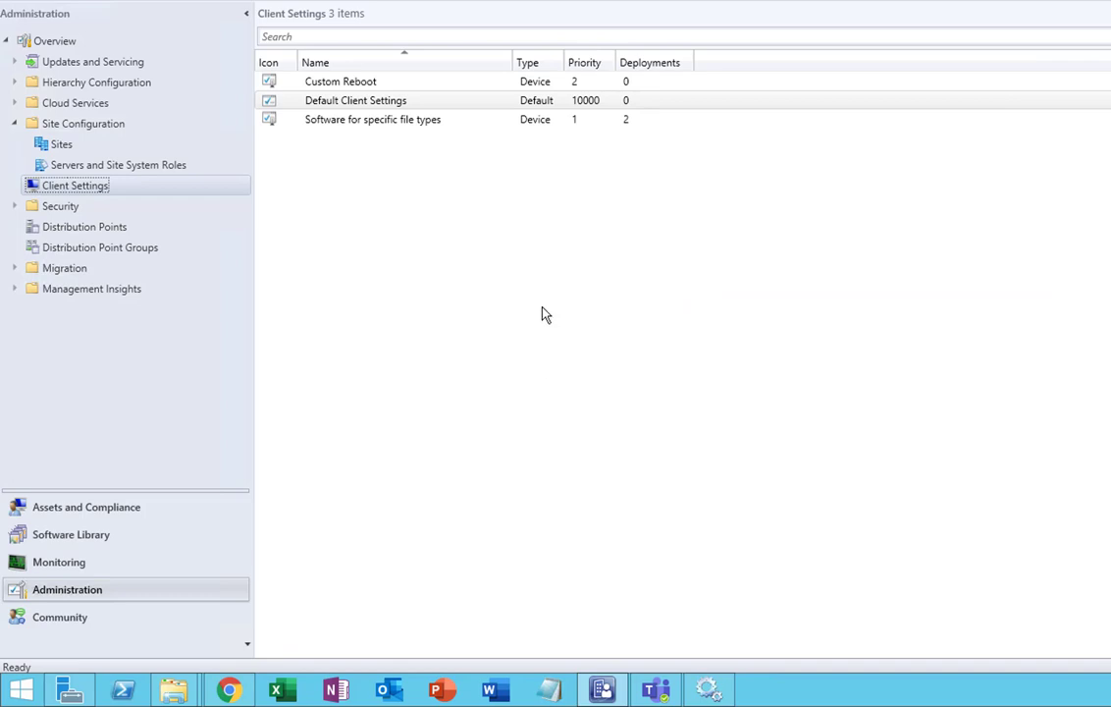
# Open the Computer Restart settings in the properties of the Custom Reboot client settings
pyautogui.click(369, 99)
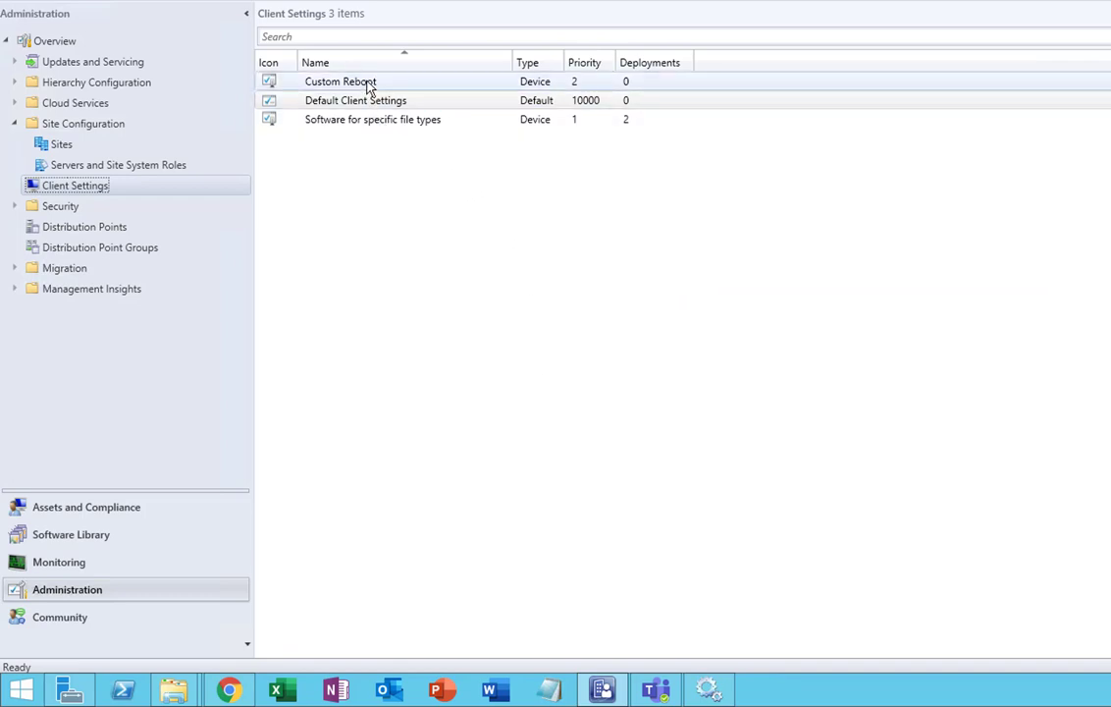
pyautogui.click(369, 84)
pyautogui.rightClick(369, 86)
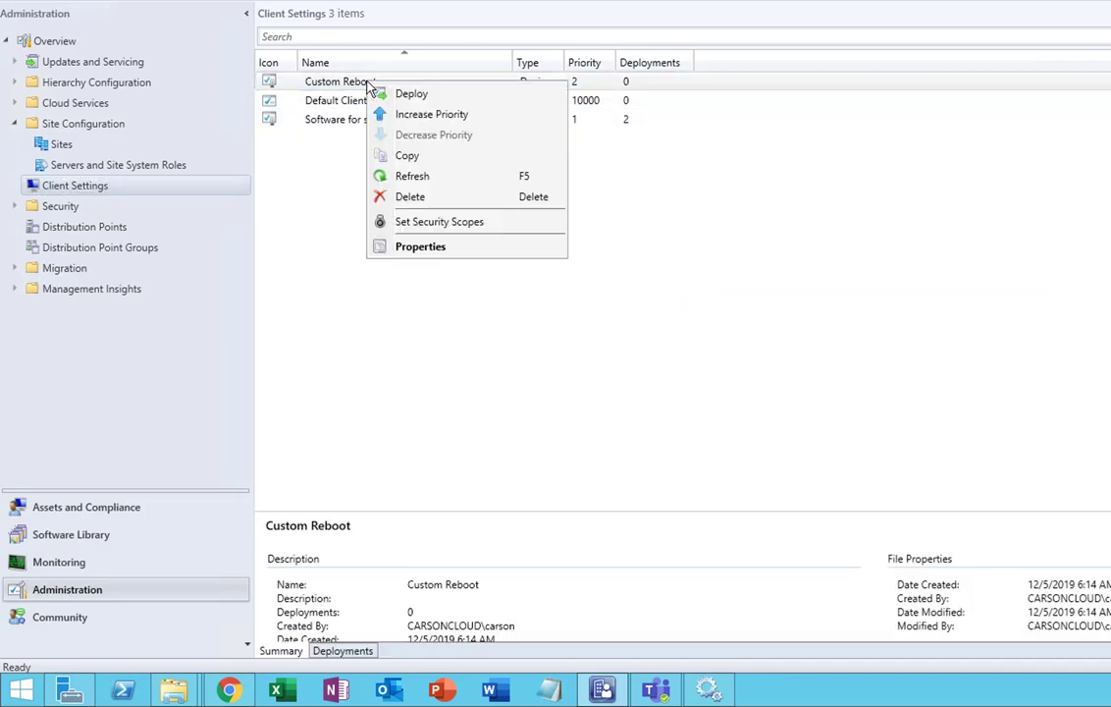
pyautogui.rightClick(358, 85)
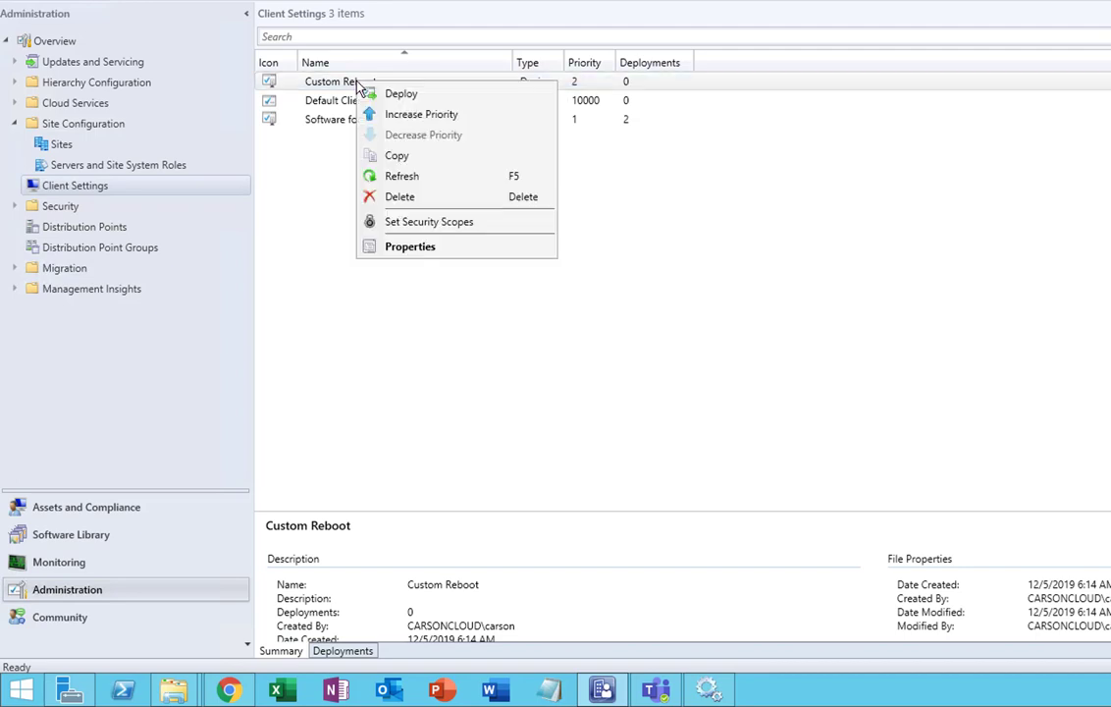
pyautogui.click(410, 247)
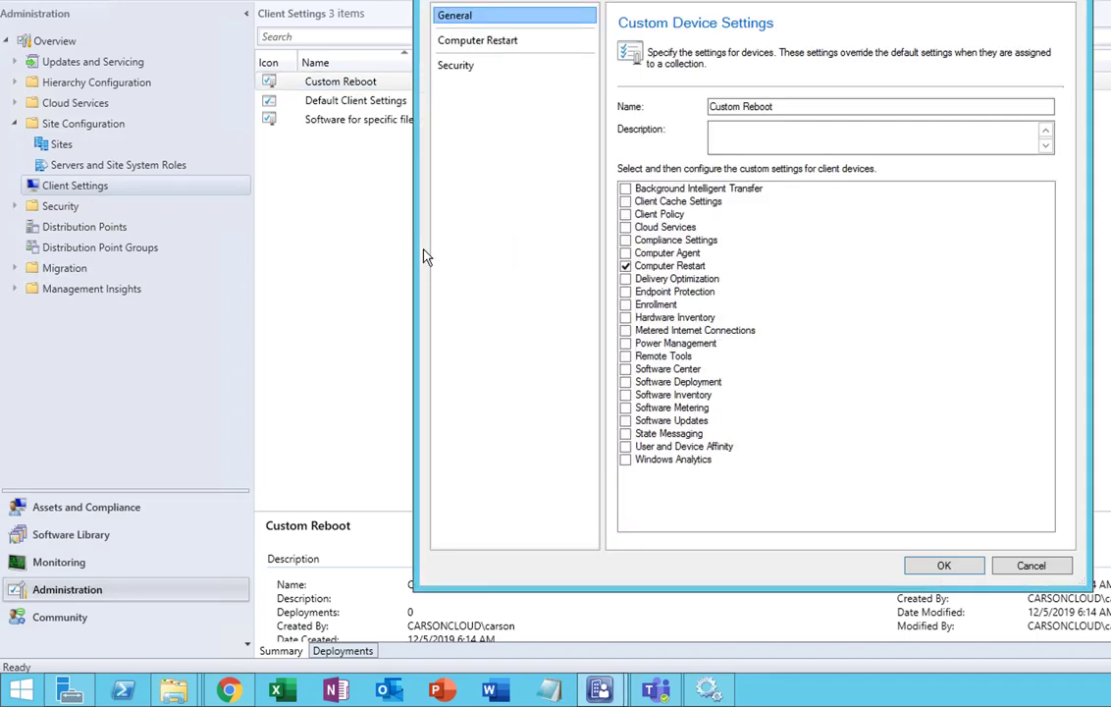
pyautogui.click(489, 45)
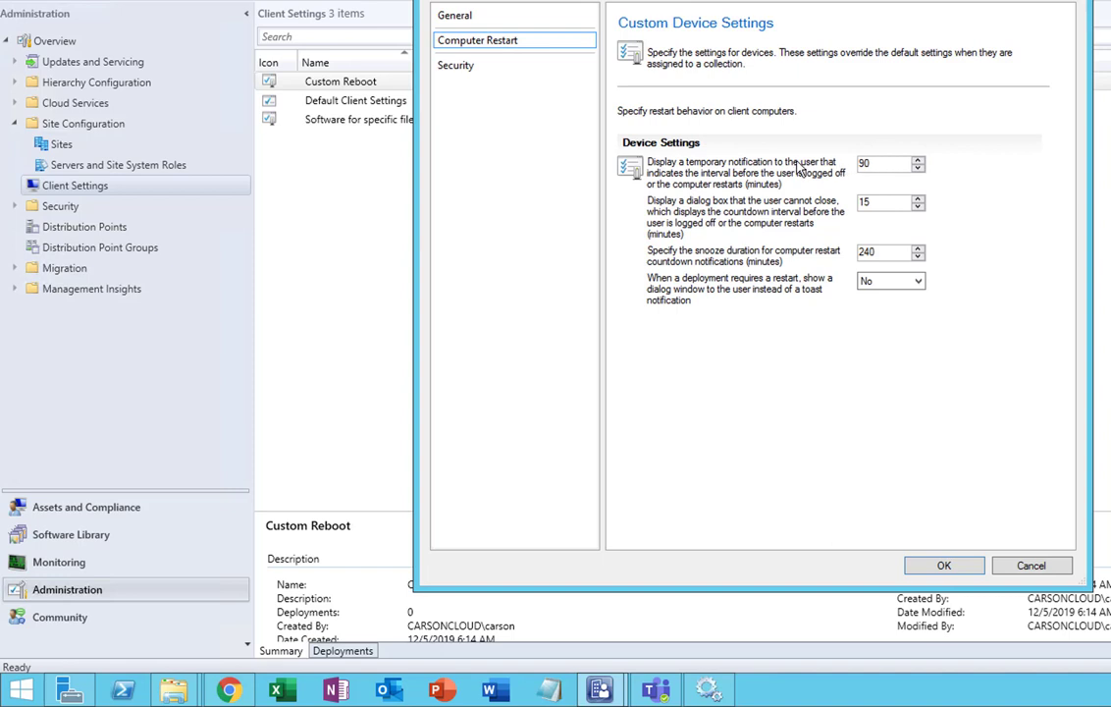
pyautogui.doubleClick(867, 201)
pyautogui.click(878, 202)
pyautogui.press('Tab')
pyautogui.click(863, 285)
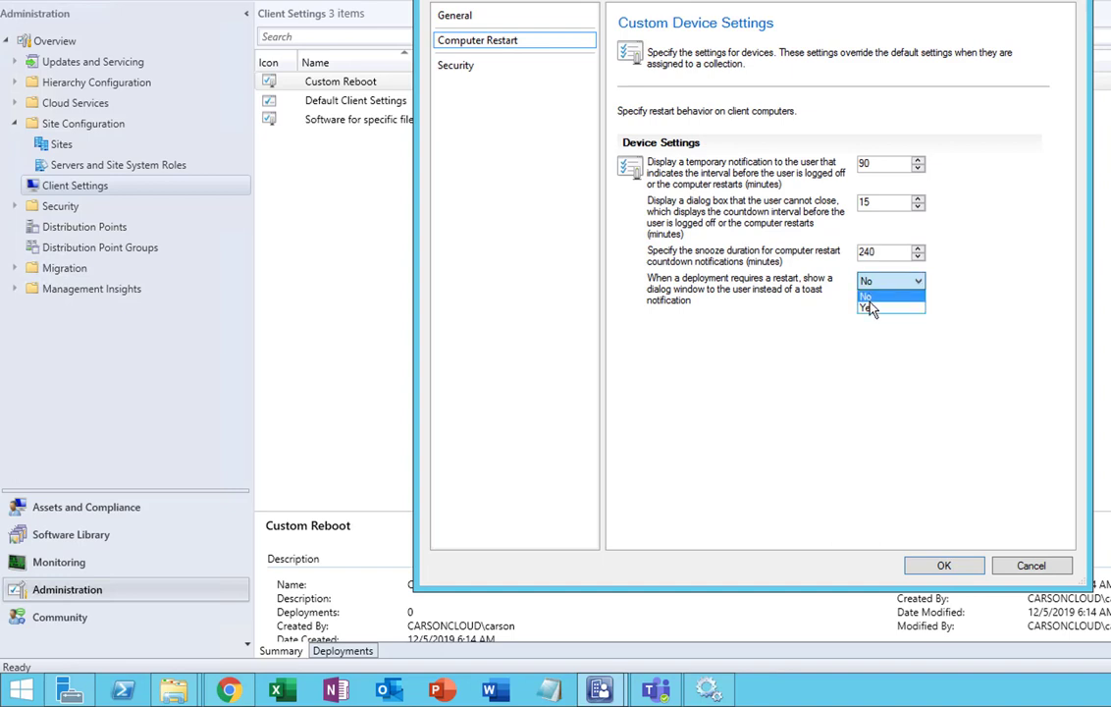
pyautogui.click(869, 309)
pyautogui.click(880, 287)
pyautogui.click(871, 296)
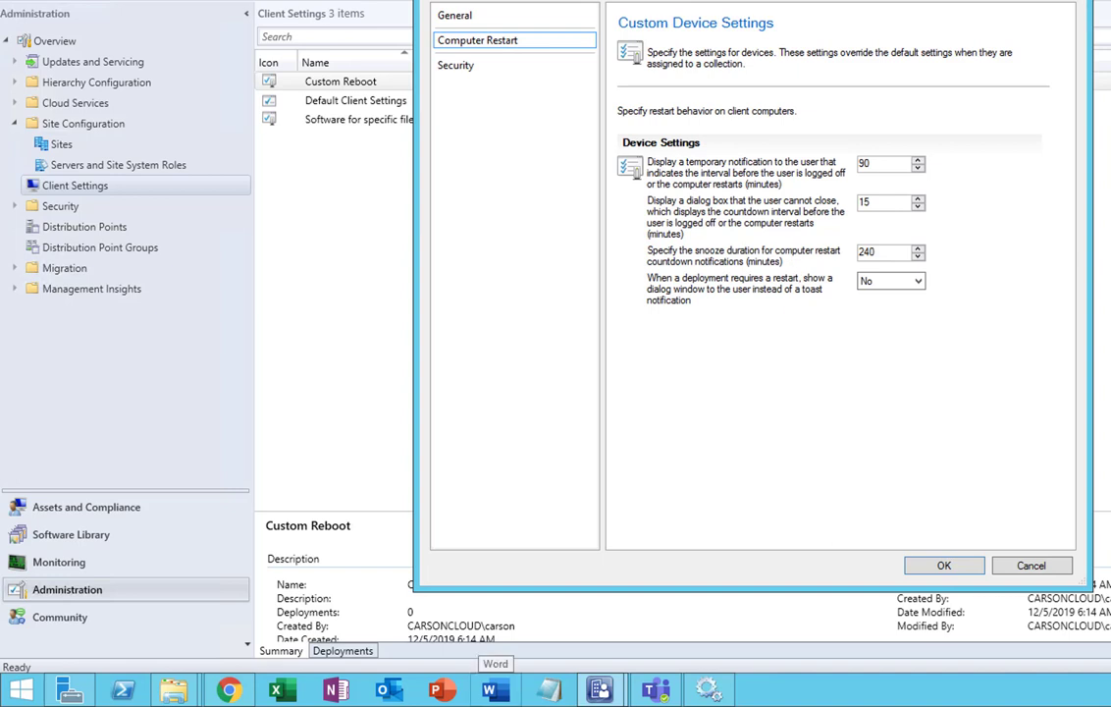
# Set the option to show a dialog window instead of a toast notification when a deployment requires a restart to Yes
pyautogui.click(489, 690)
pyautogui.click(890, 285)
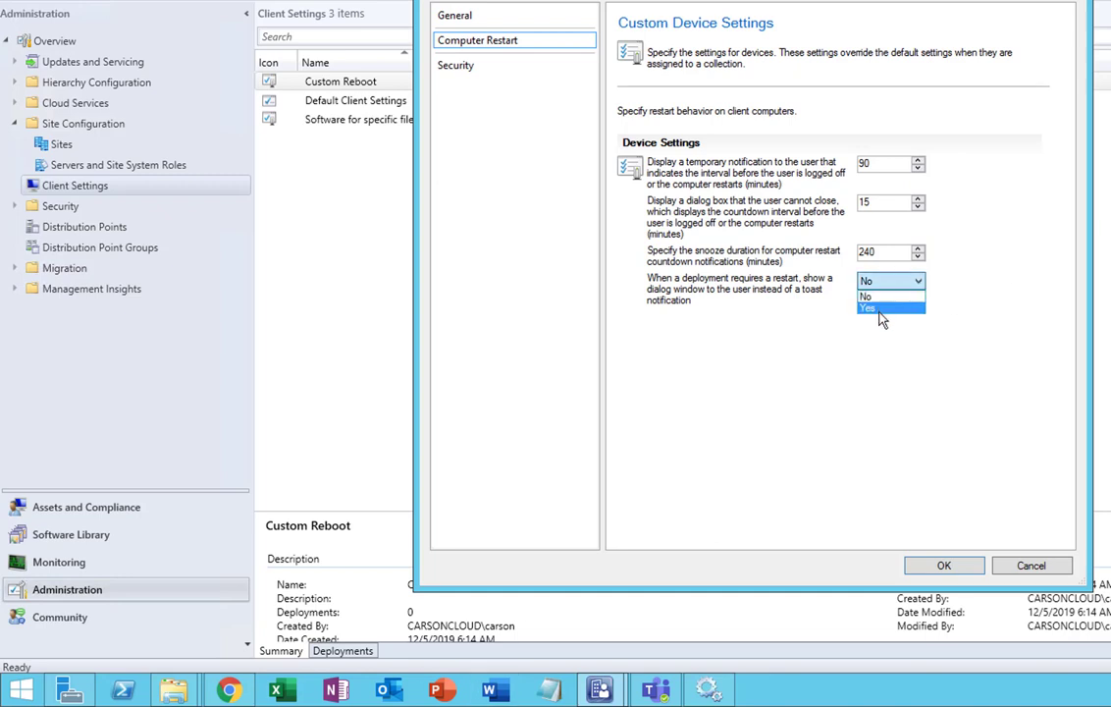
pyautogui.click(881, 311)
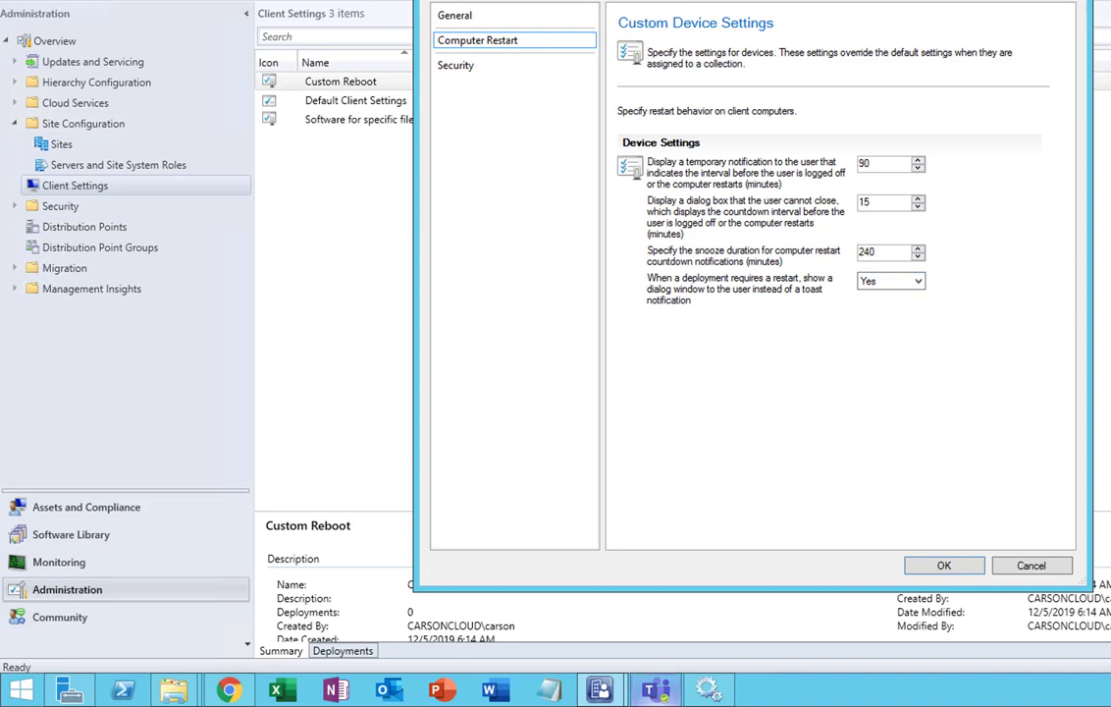
pyautogui.moveTo(656, 690)
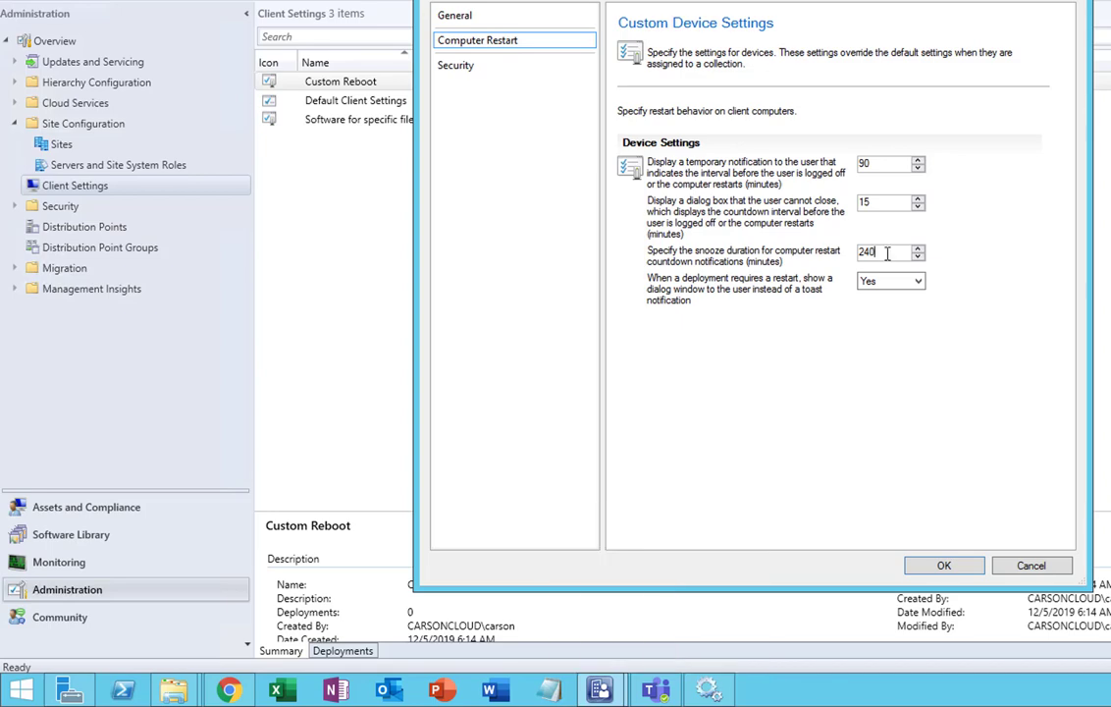
pyautogui.doubleClick(886, 254)
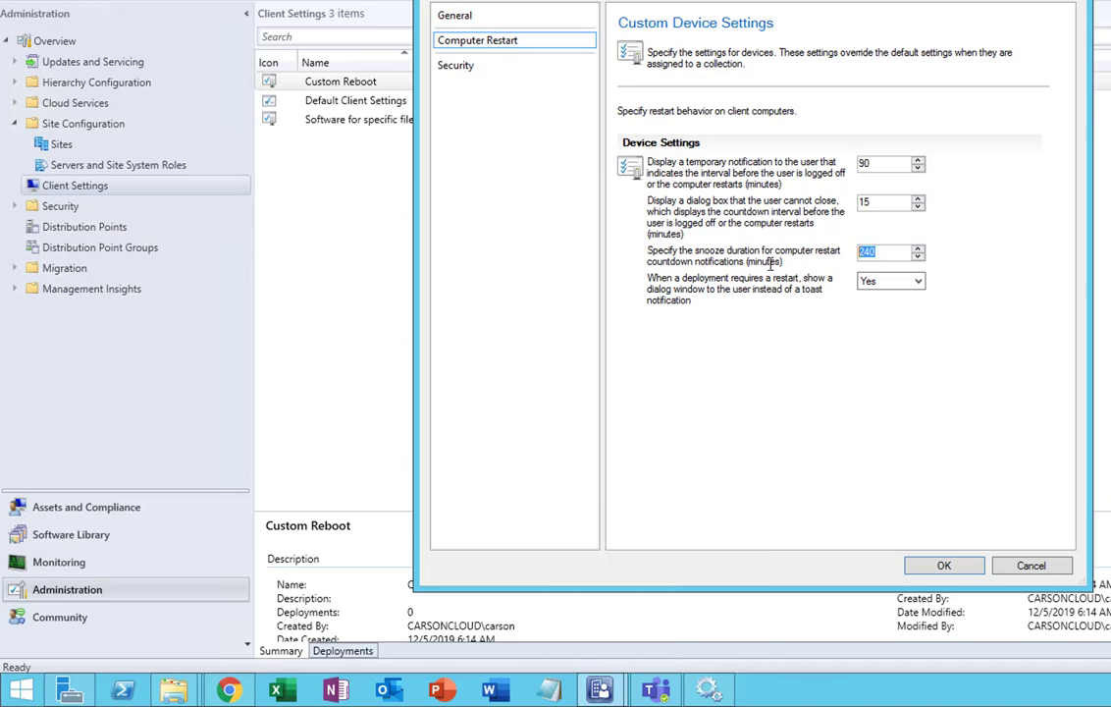
pyautogui.doubleClick(873, 164)
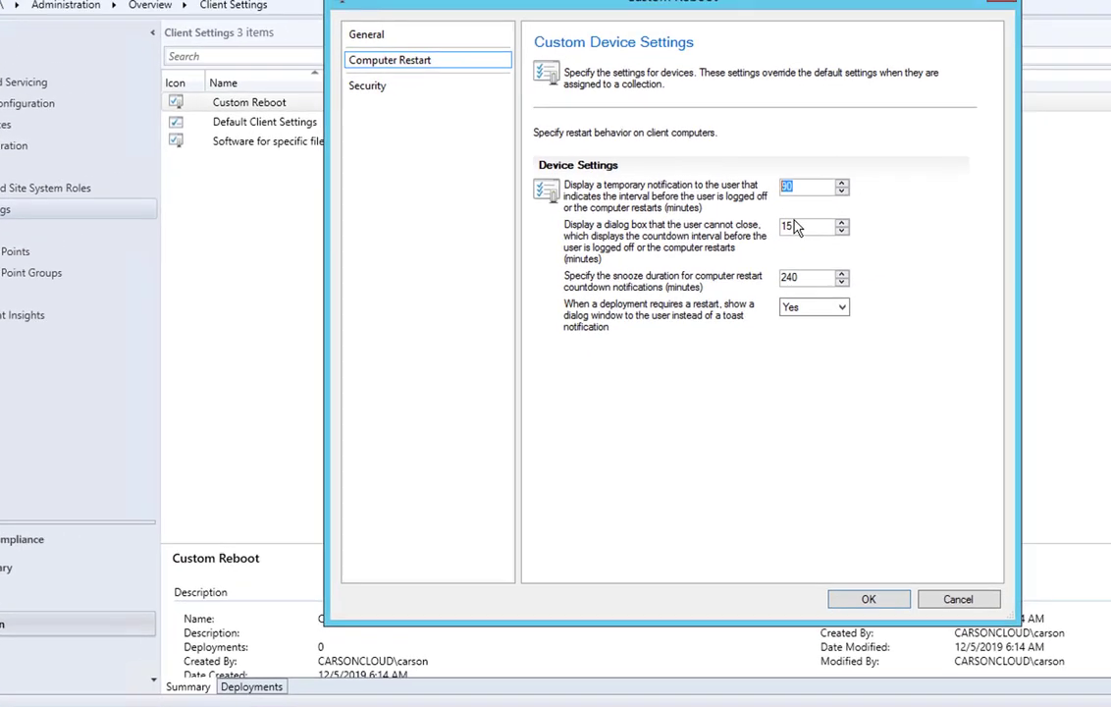
pyautogui.doubleClick(791, 227)
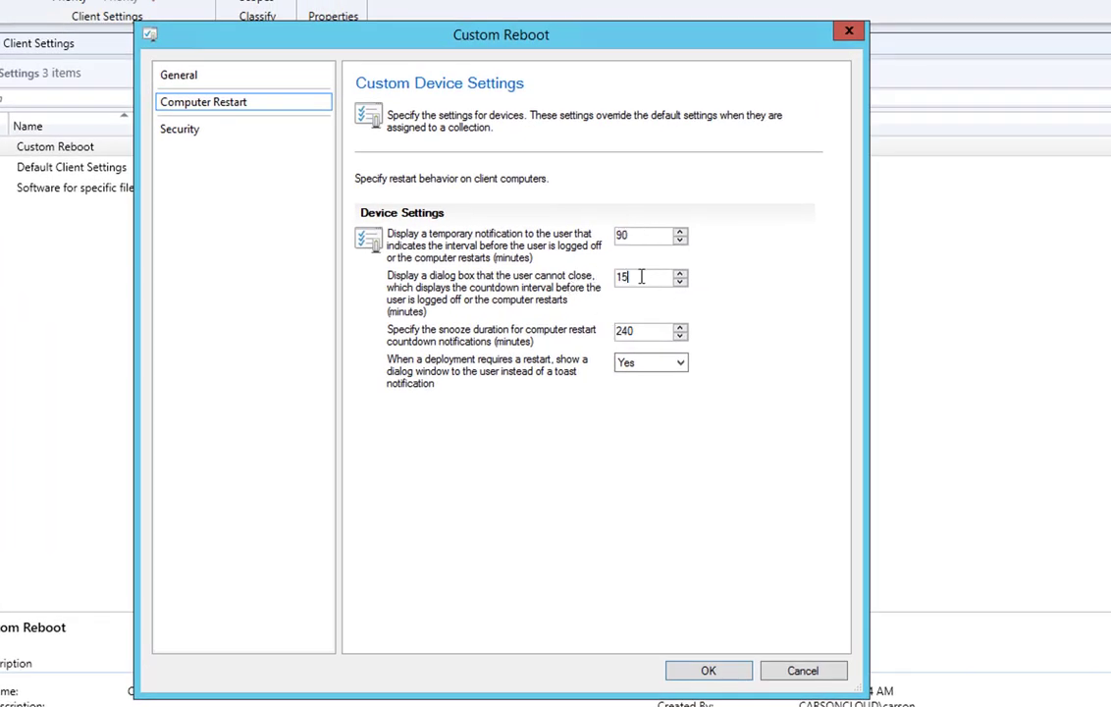
pyautogui.doubleClick(641, 277)
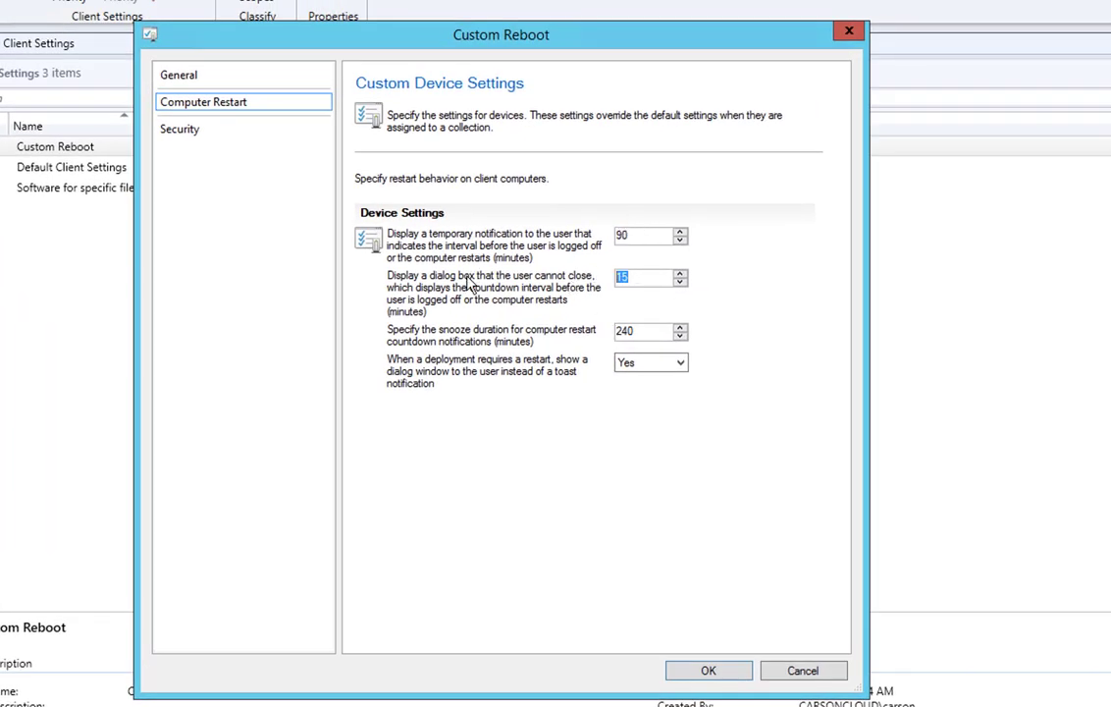
pyautogui.doubleClick(642, 332)
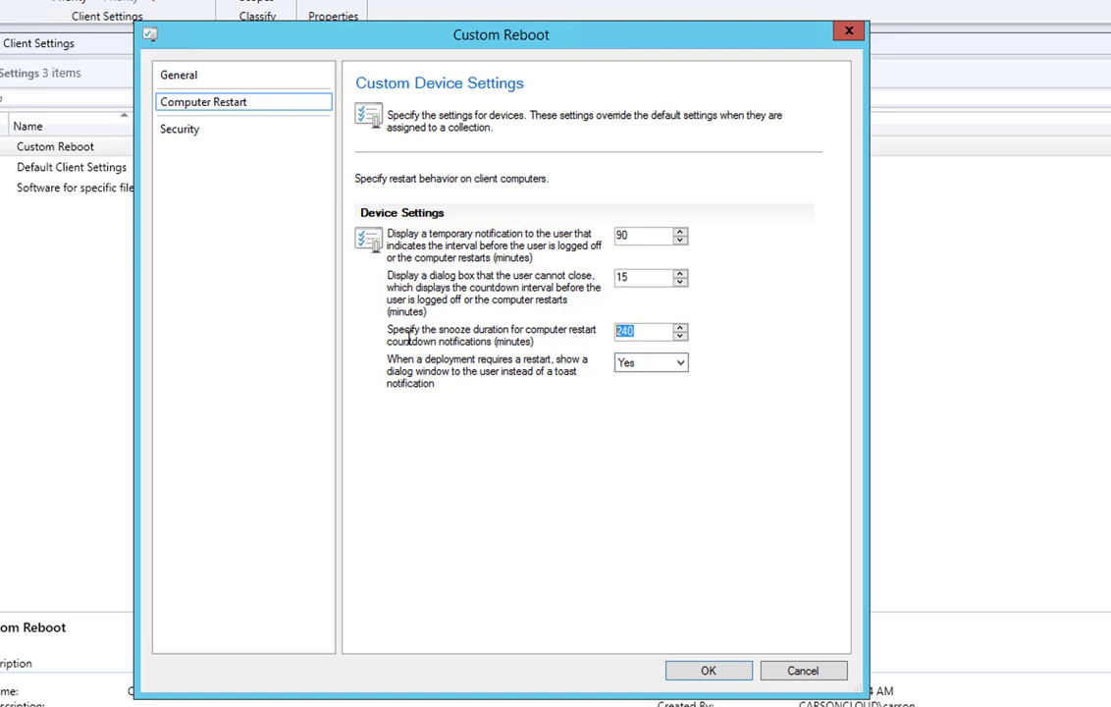
# Set the temporary restart notification to 10 minutes and the countdown dialog that users cannot close to 5 minutes
pyautogui.doubleClick(634, 234)
pyautogui.write('10')
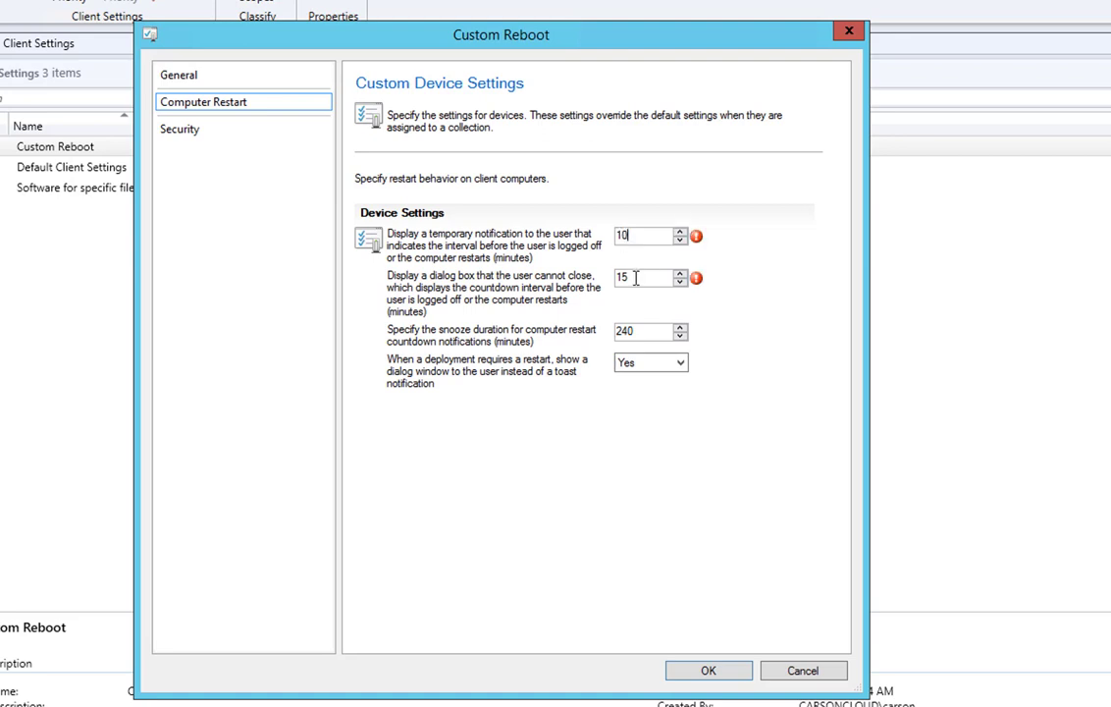
pyautogui.press('Tab')
pyautogui.write('4')
pyautogui.press('BackSpace')
pyautogui.write('5')
pyautogui.press('Tab')
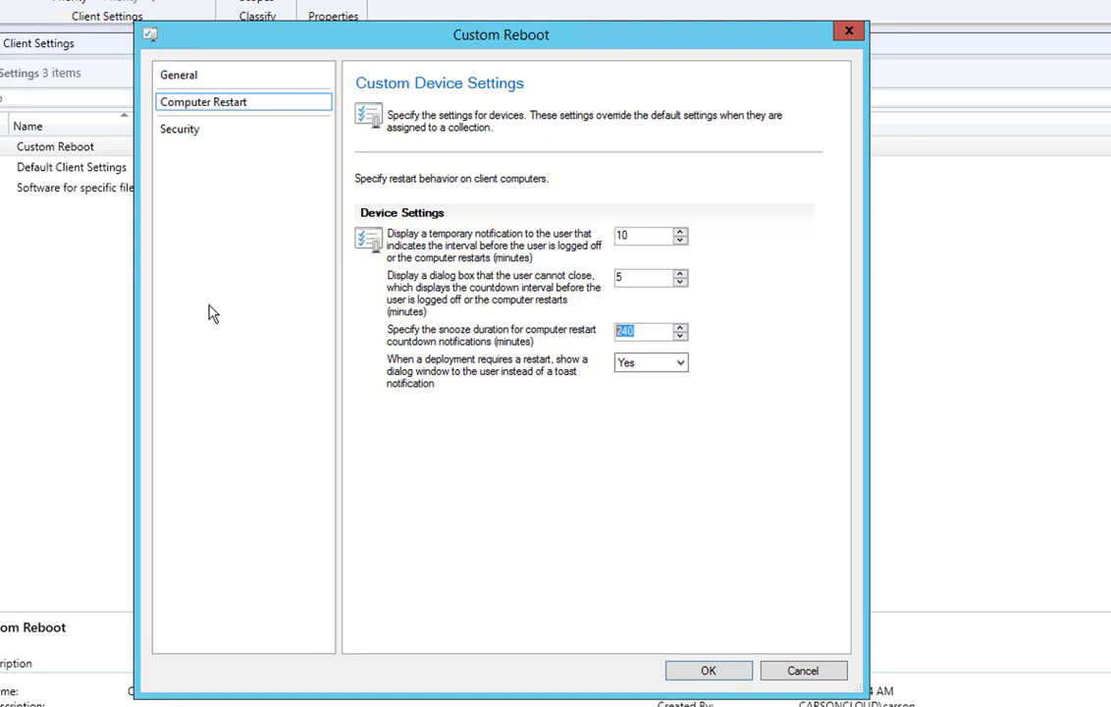
# Set the snooze duration for restart countdown notifications to 2 minutes and save the Custom Reboot settings
pyautogui.write('2')
pyautogui.doubleClick(638, 282)
pyautogui.doubleClick(651, 273)
pyautogui.doubleClick(629, 332)
pyautogui.click(633, 333)
pyautogui.doubleClick(633, 243)
pyautogui.click(619, 332)
pyautogui.doubleClick(635, 334)
pyautogui.click(706, 673)
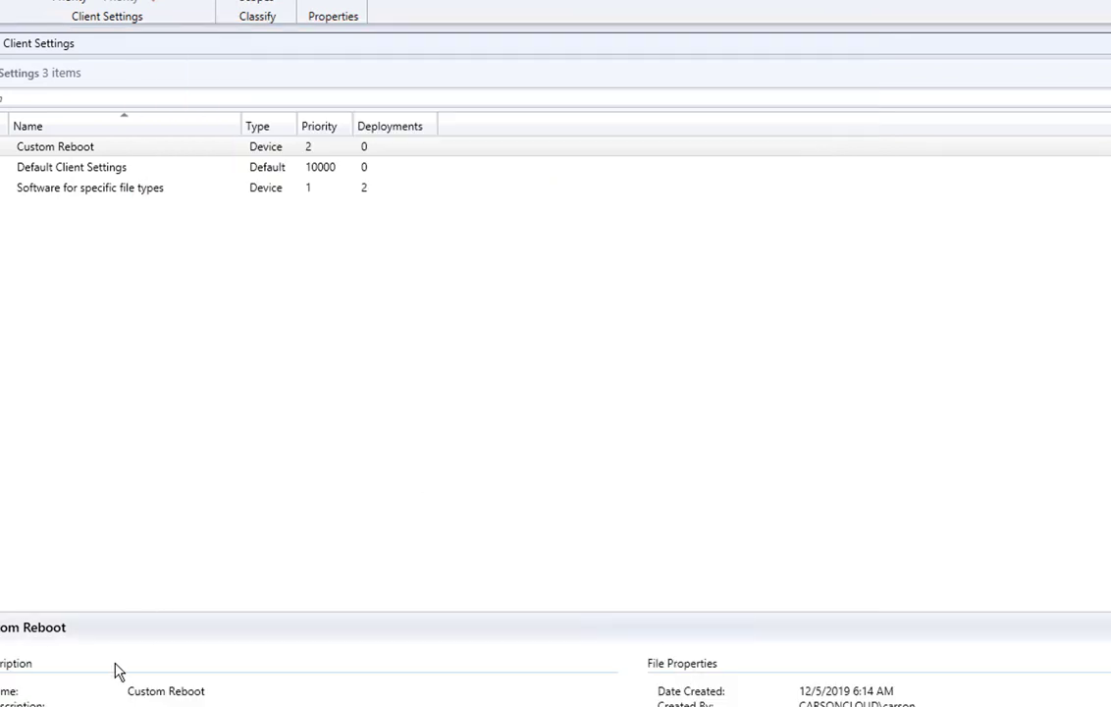
# Deploy the Custom Reboot client settings to the WIN10-004 device collection
pyautogui.click(114, 702)
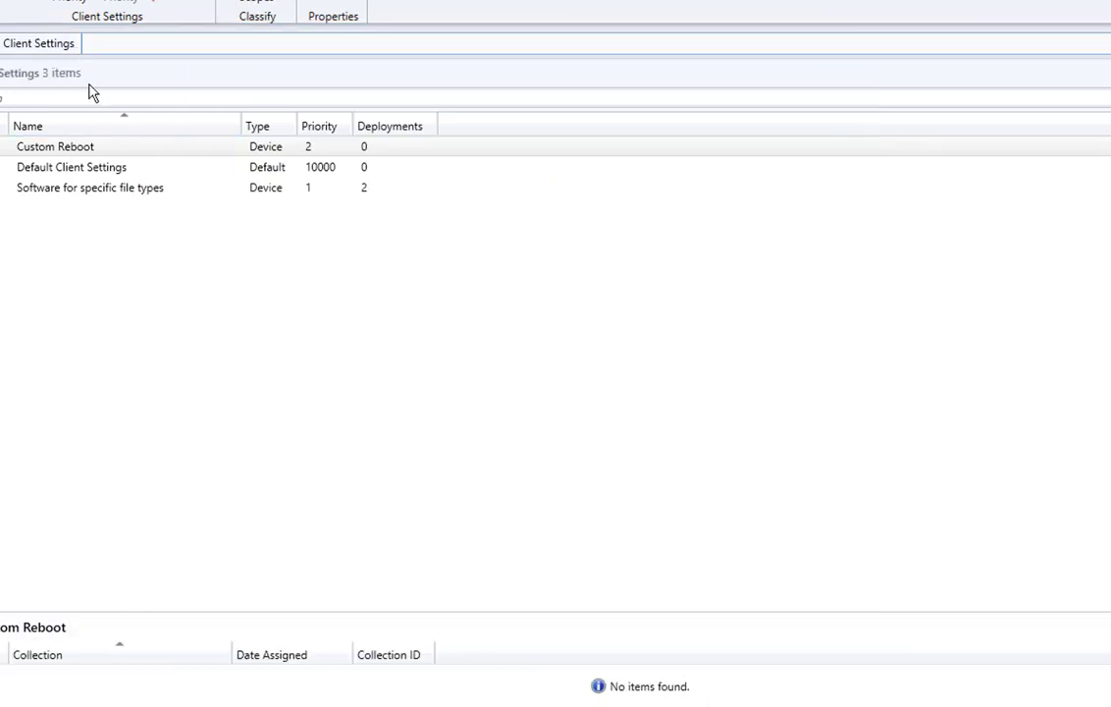
pyautogui.click(89, 147)
pyautogui.rightClick(90, 148)
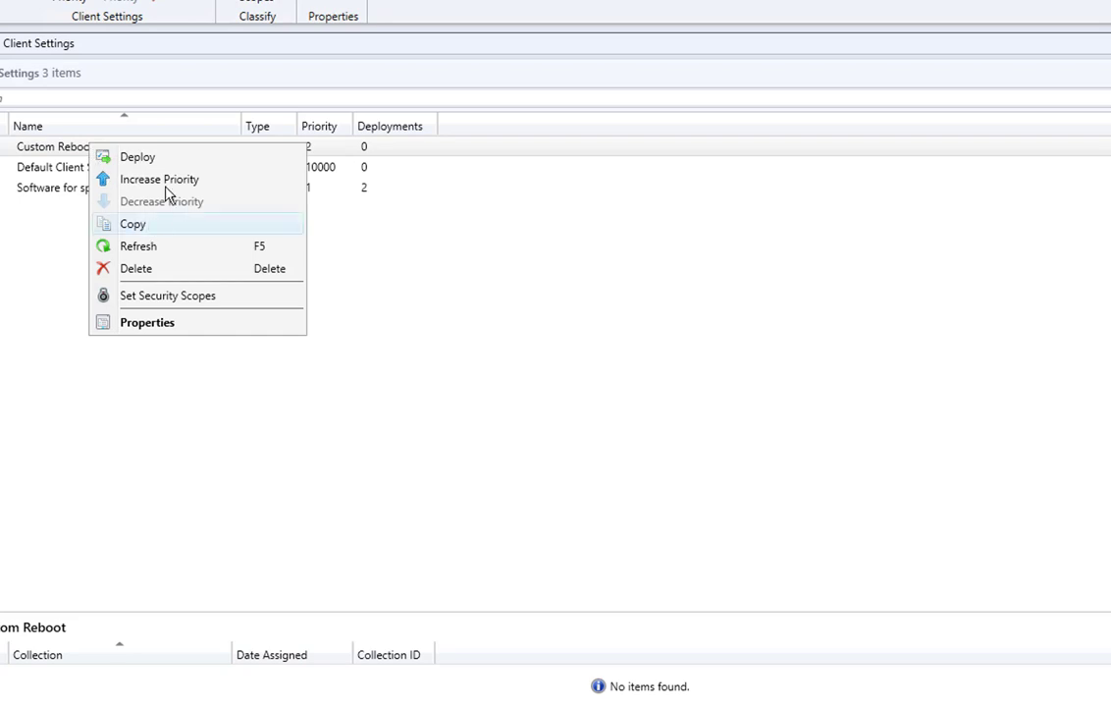
pyautogui.click(147, 158)
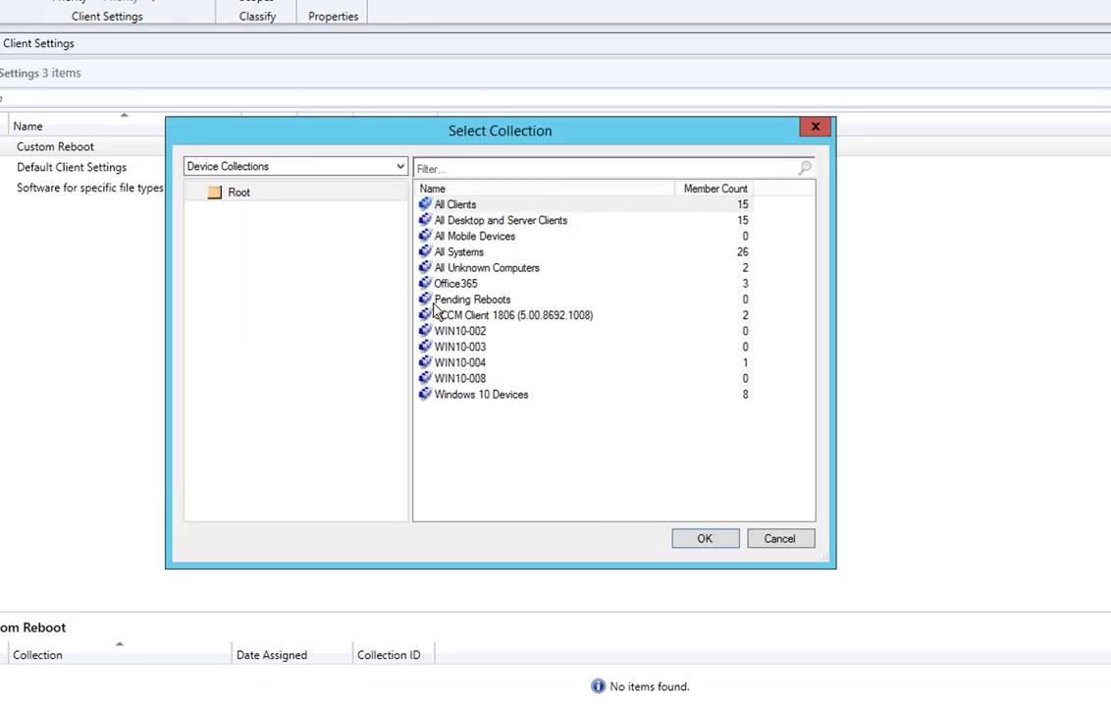
pyautogui.click(486, 364)
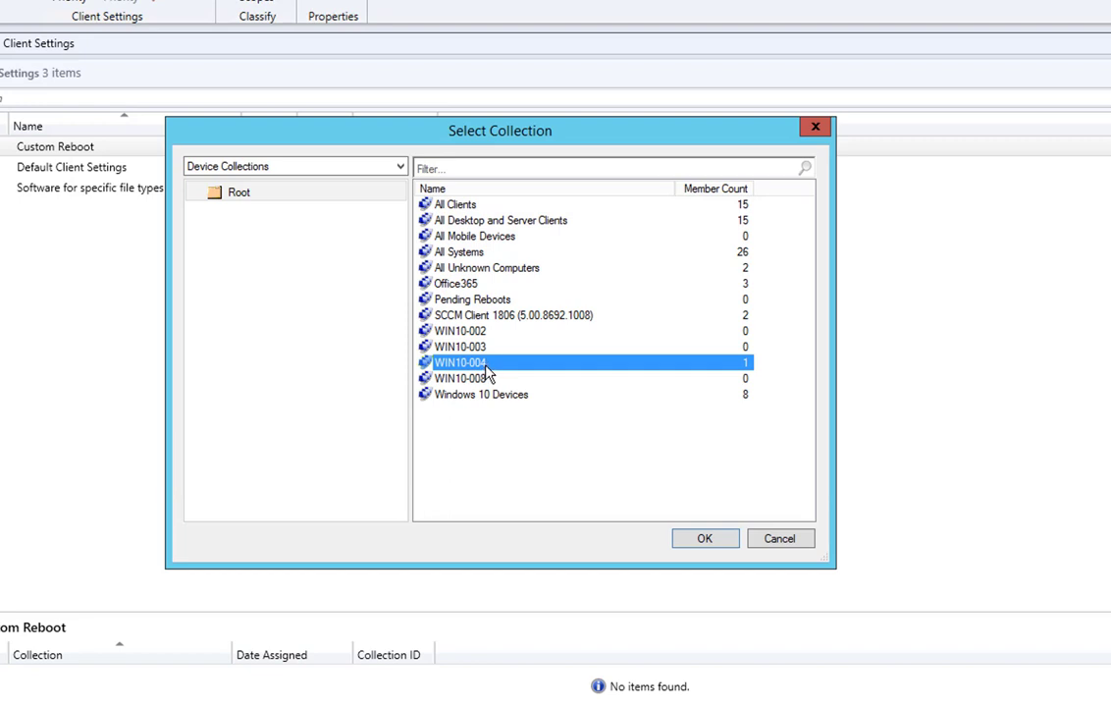
pyautogui.click(693, 539)
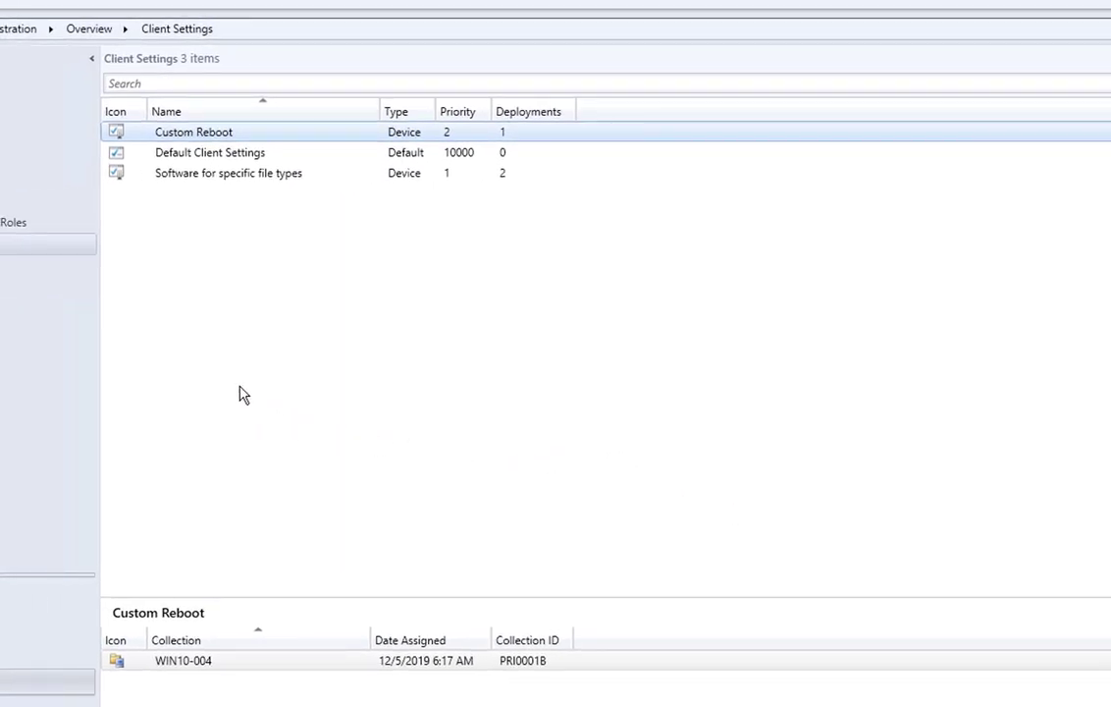
pyautogui.click(29, 592)
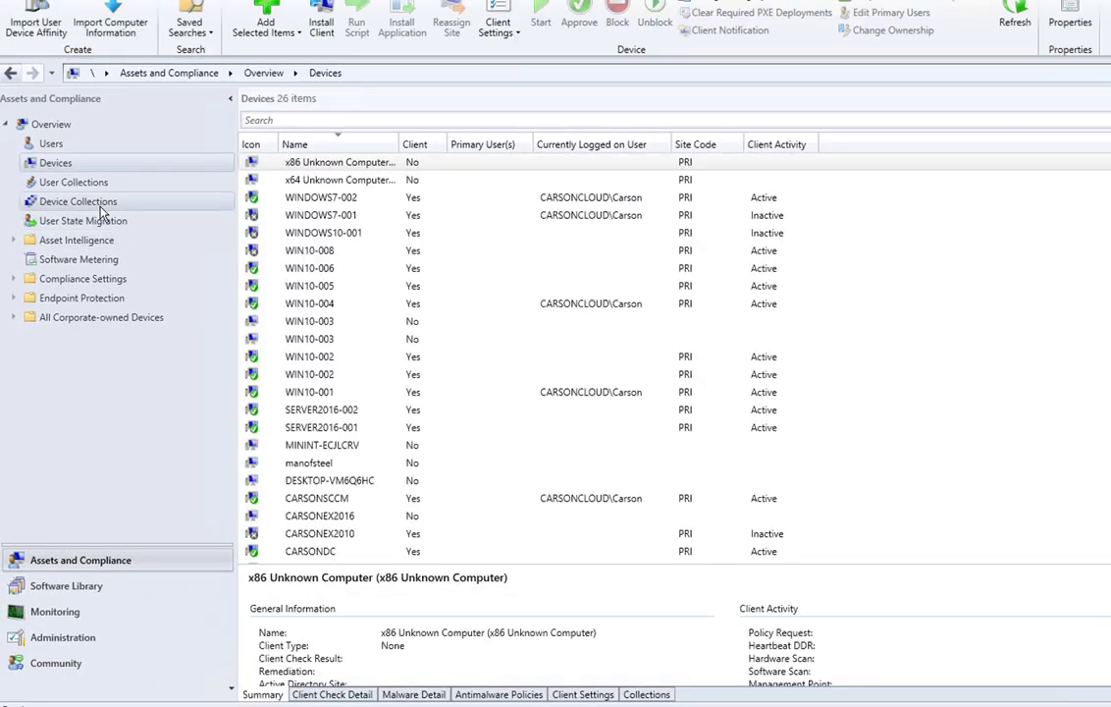
pyautogui.click(98, 203)
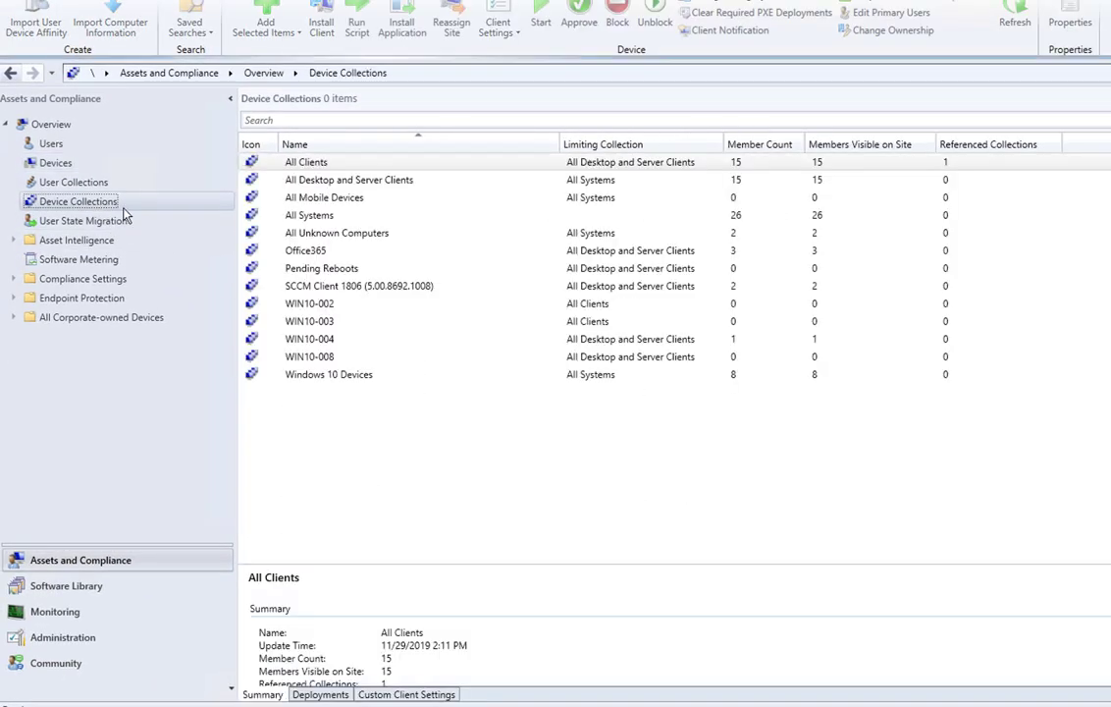
pyautogui.click(327, 338)
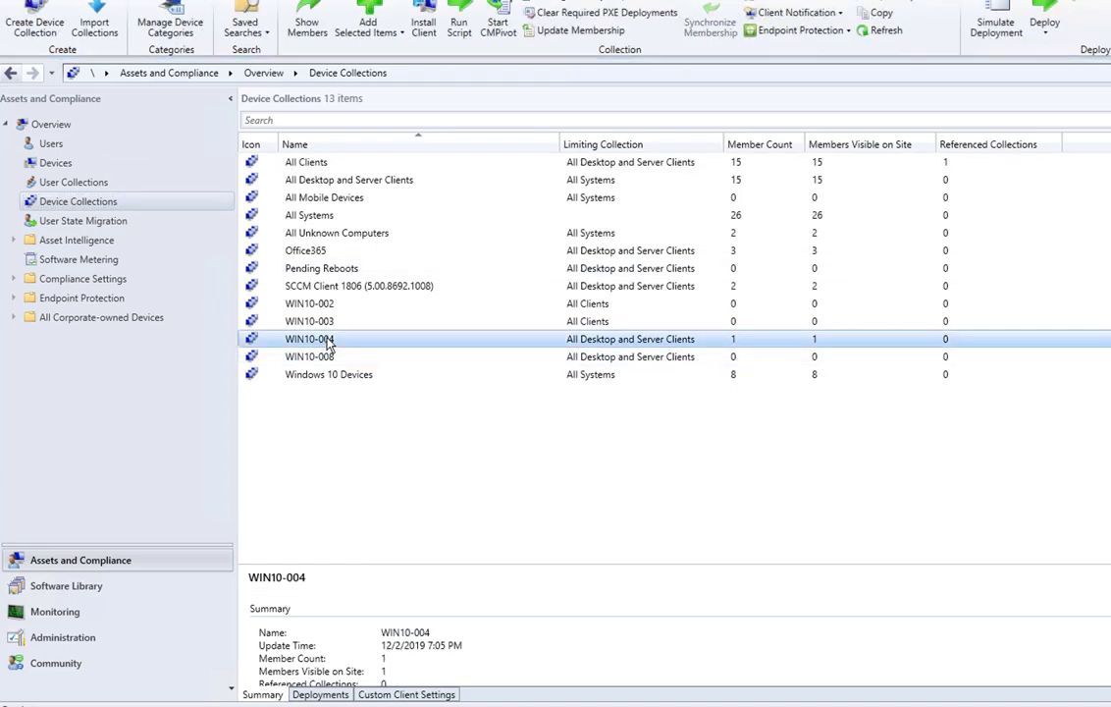
pyautogui.rightClick(326, 339)
pyautogui.click(90, 170)
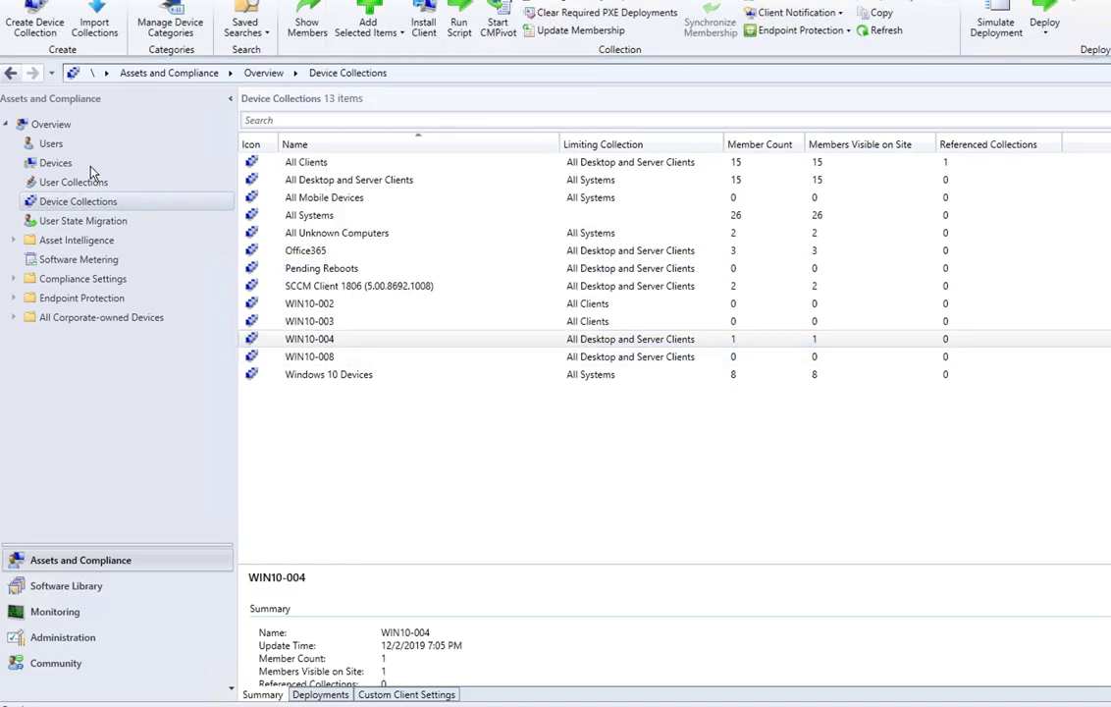
# Send the WIN10-004 device a client notification to download its computer policy
pyautogui.click(59, 164)
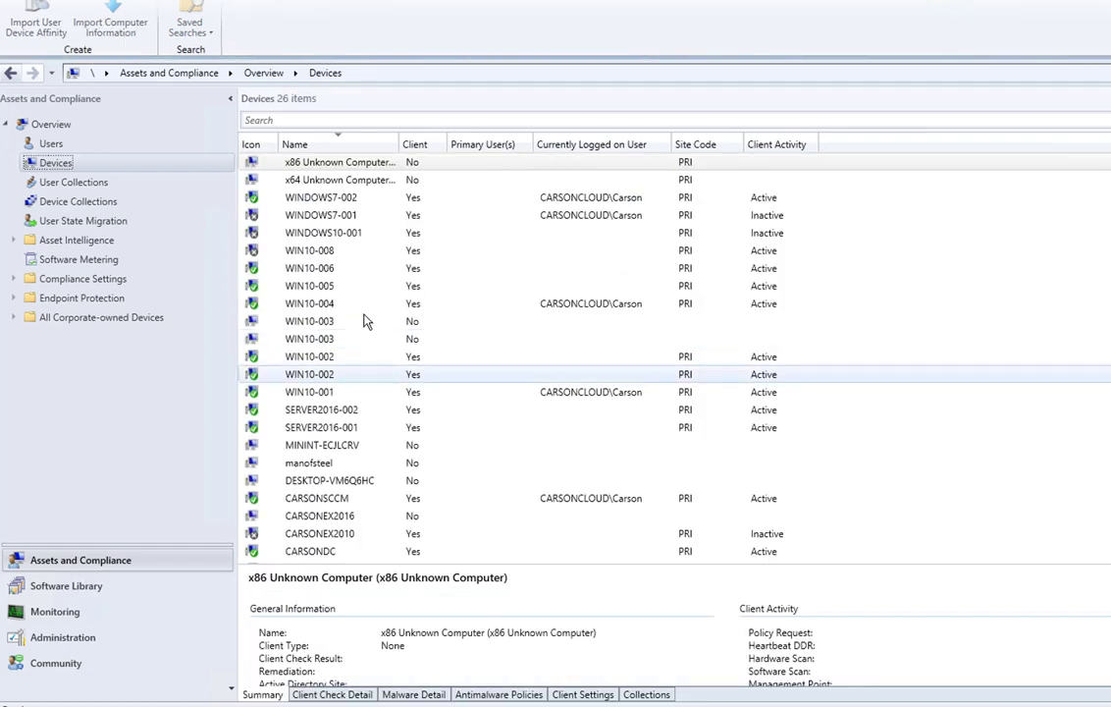
pyautogui.click(340, 307)
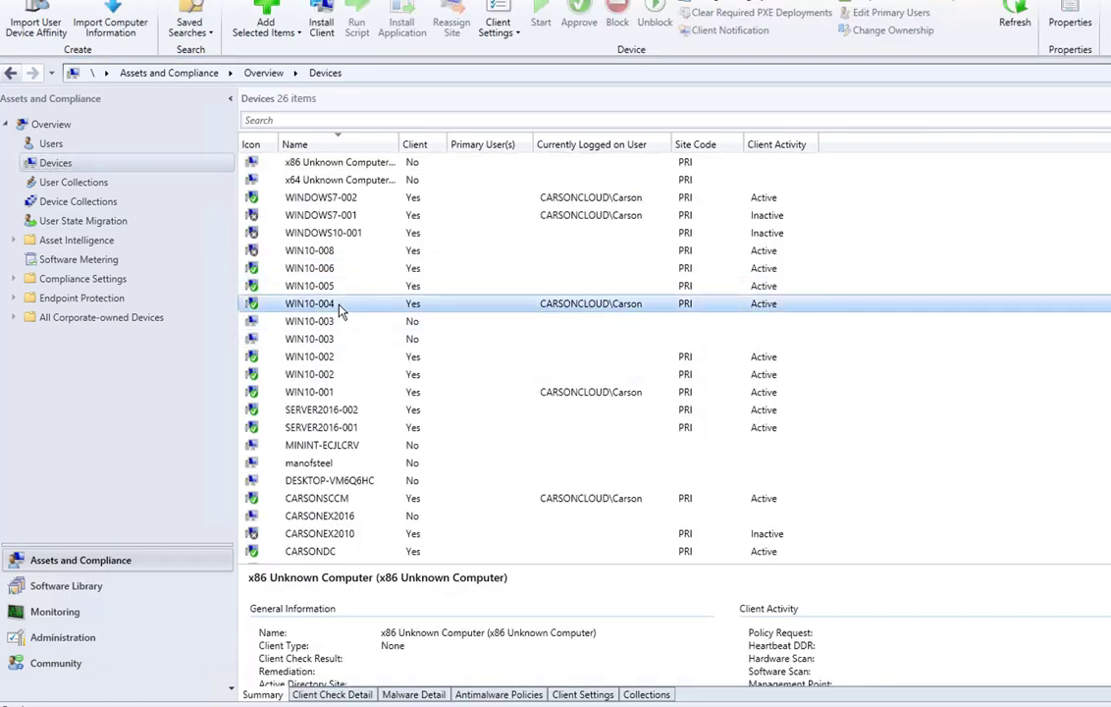
pyautogui.rightClick(339, 307)
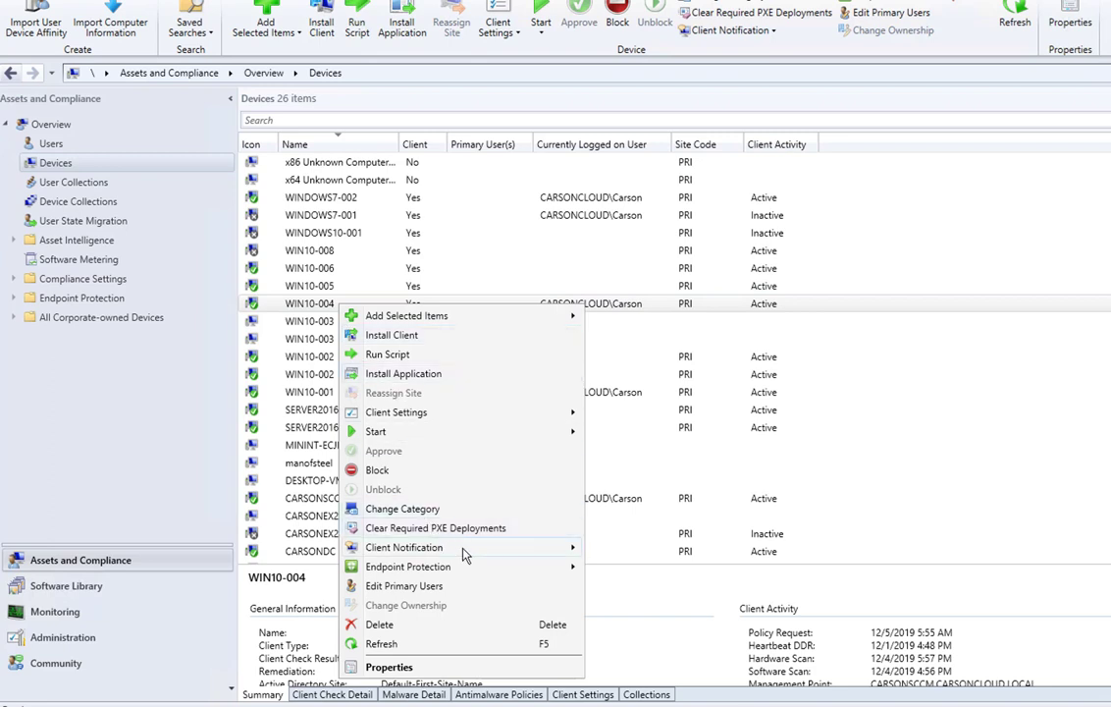
pyautogui.moveTo(465, 551)
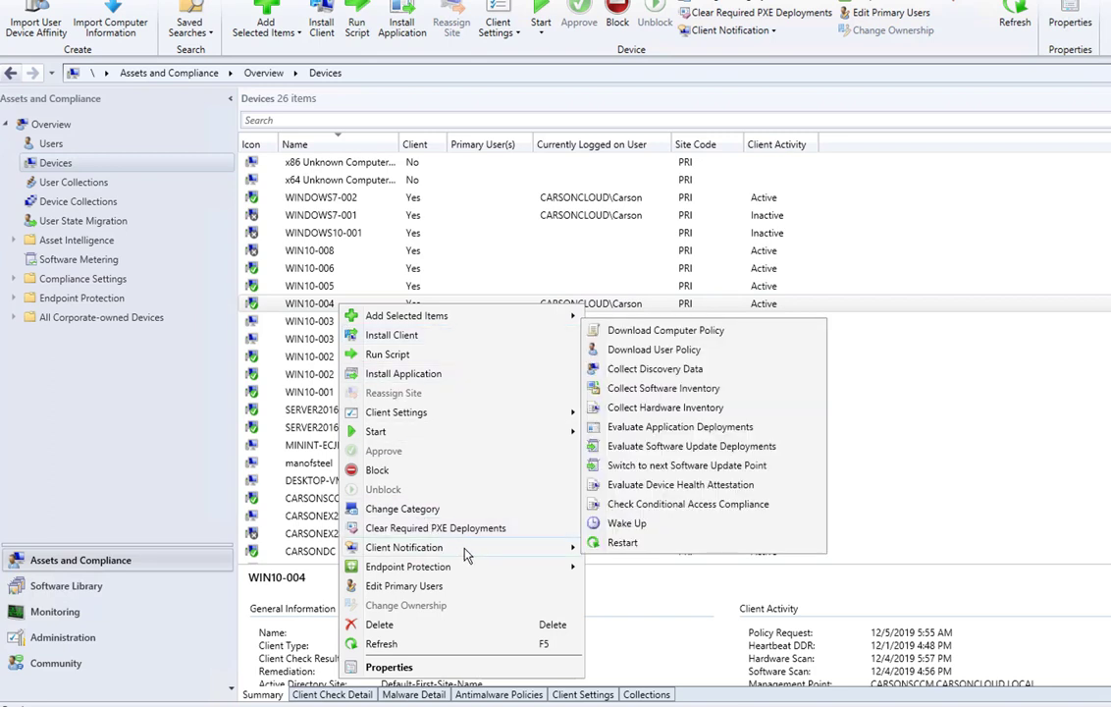
pyautogui.click(676, 332)
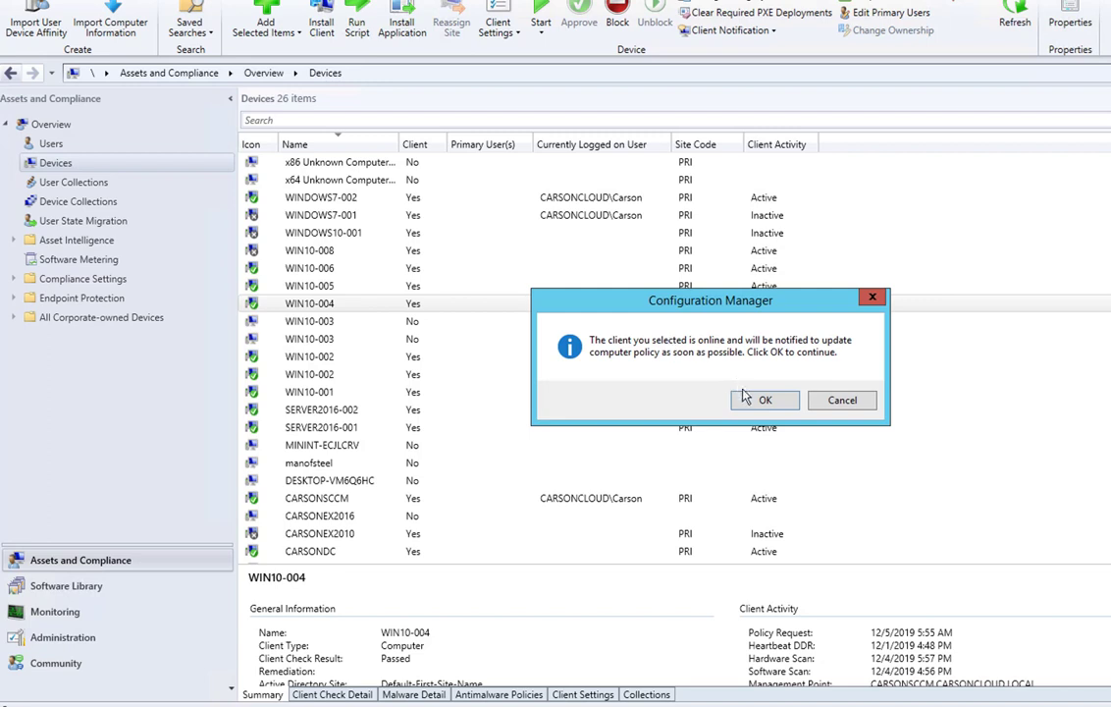
pyautogui.click(762, 402)
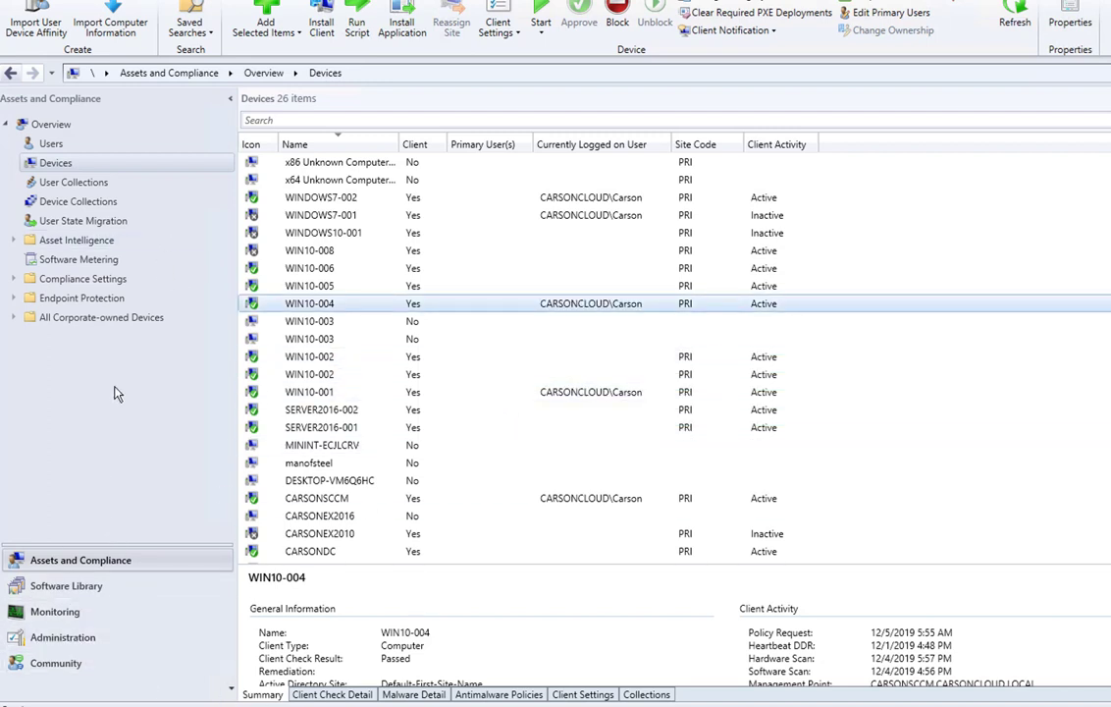
# Select the November 2019 software update group in the Software Library
pyautogui.click(112, 592)
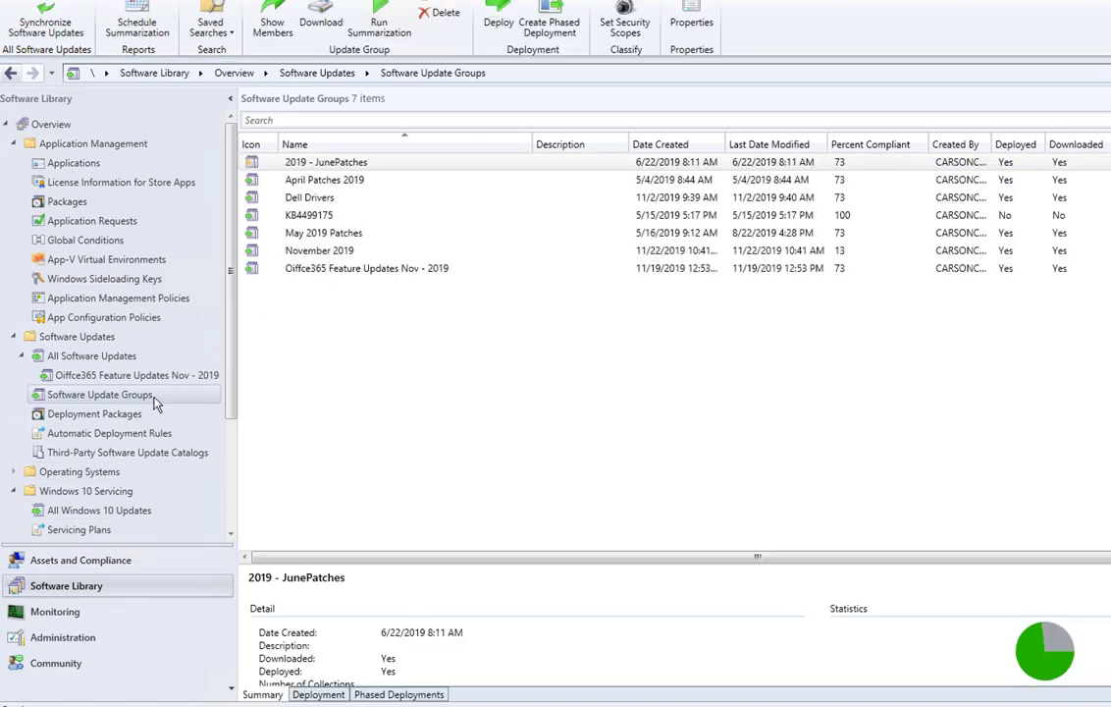
pyautogui.click(348, 257)
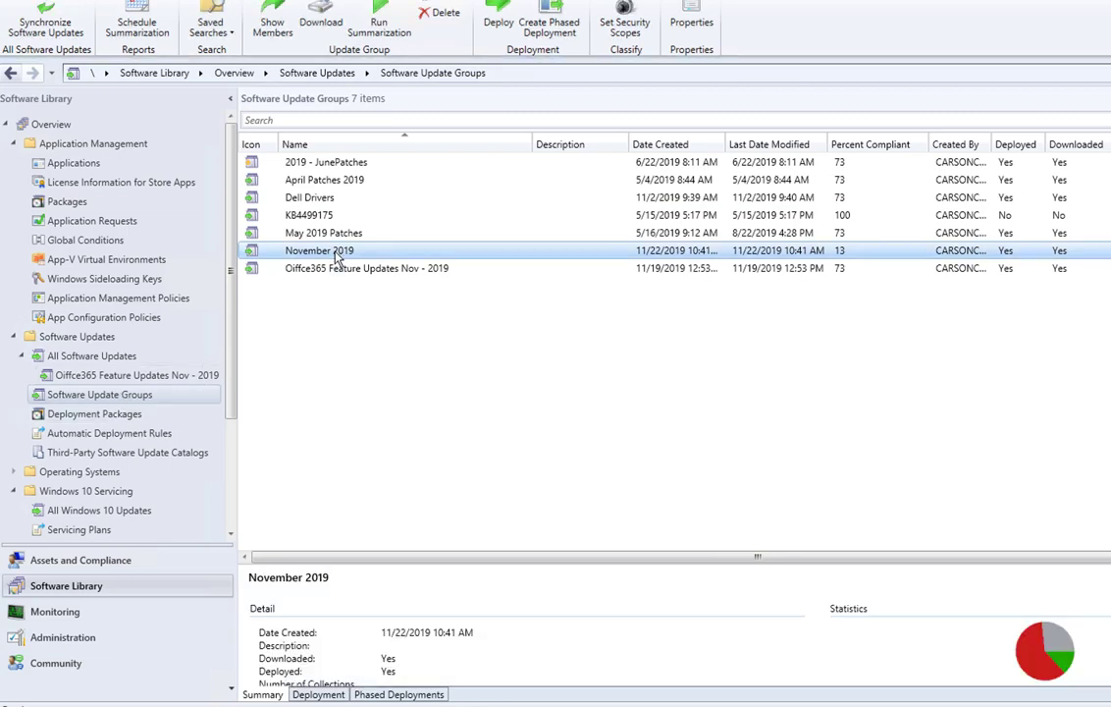
pyautogui.rightClick(337, 257)
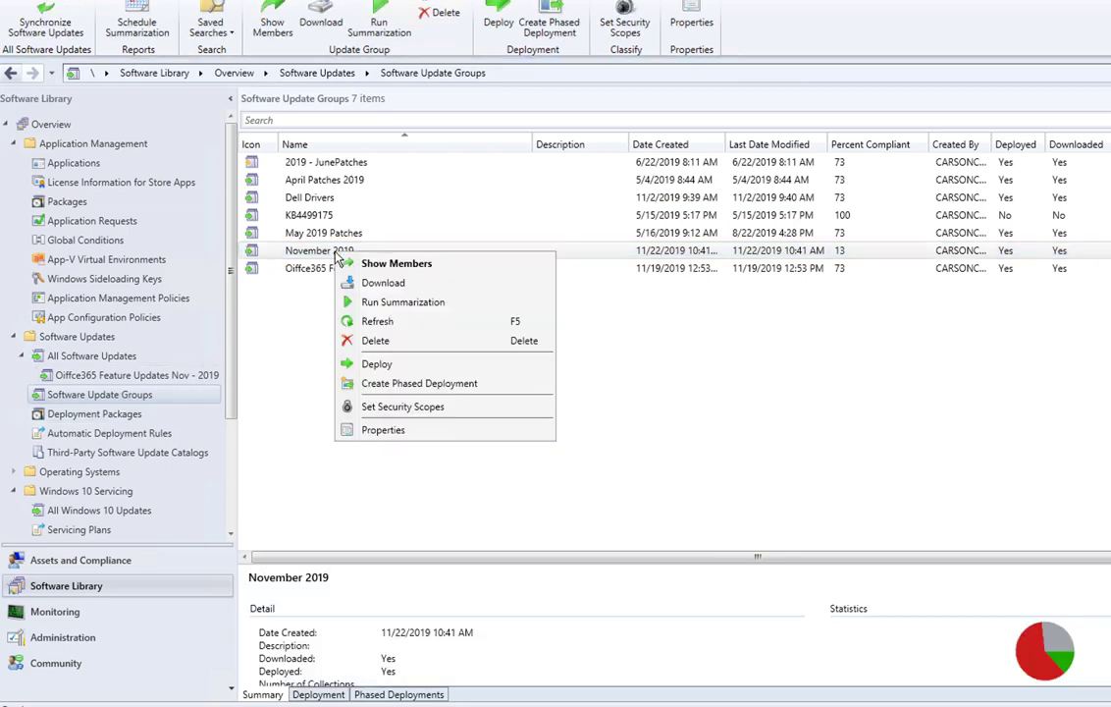
pyautogui.click(389, 365)
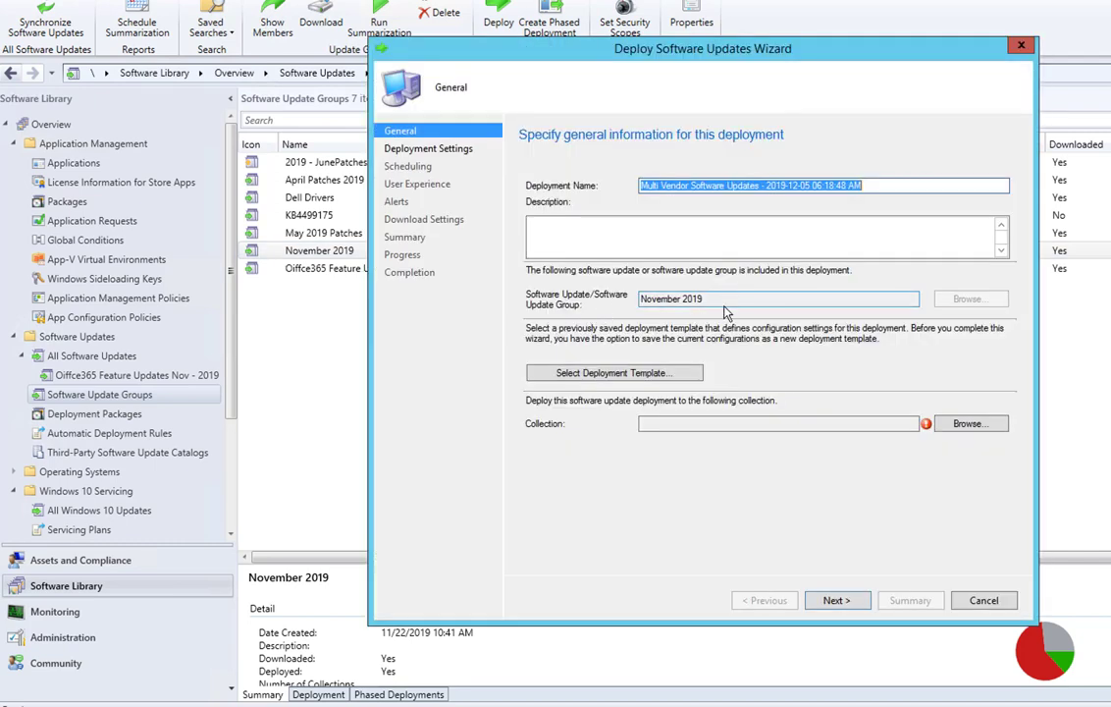
pyautogui.click(724, 230)
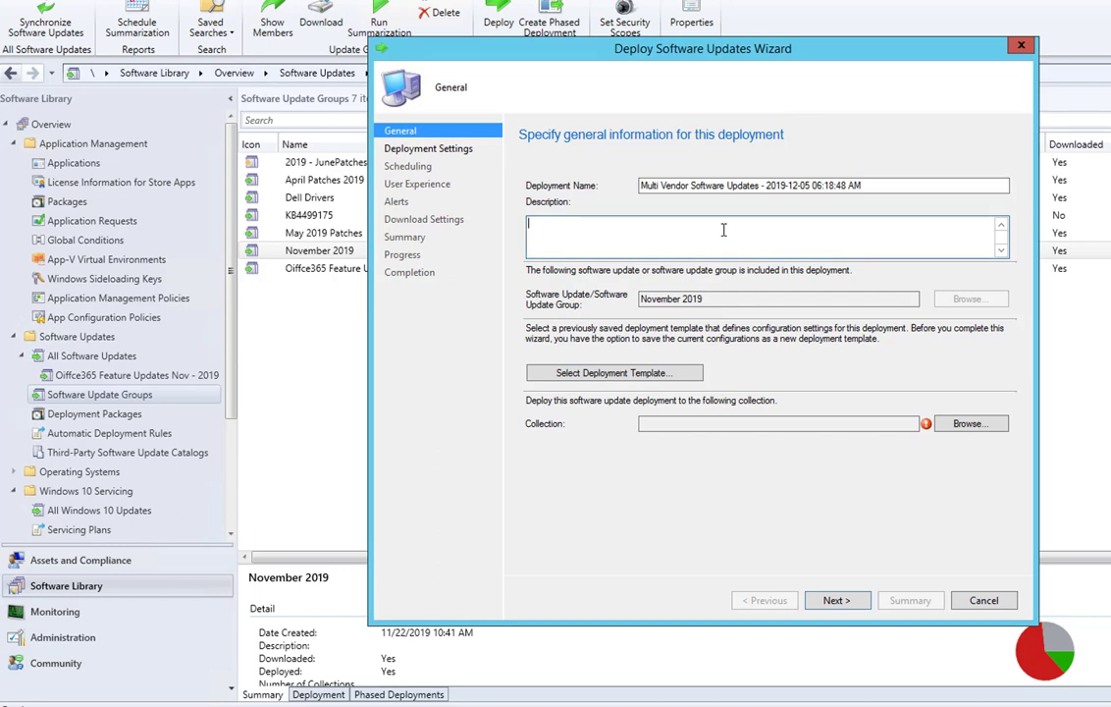
pyautogui.click(976, 602)
pyautogui.click(739, 401)
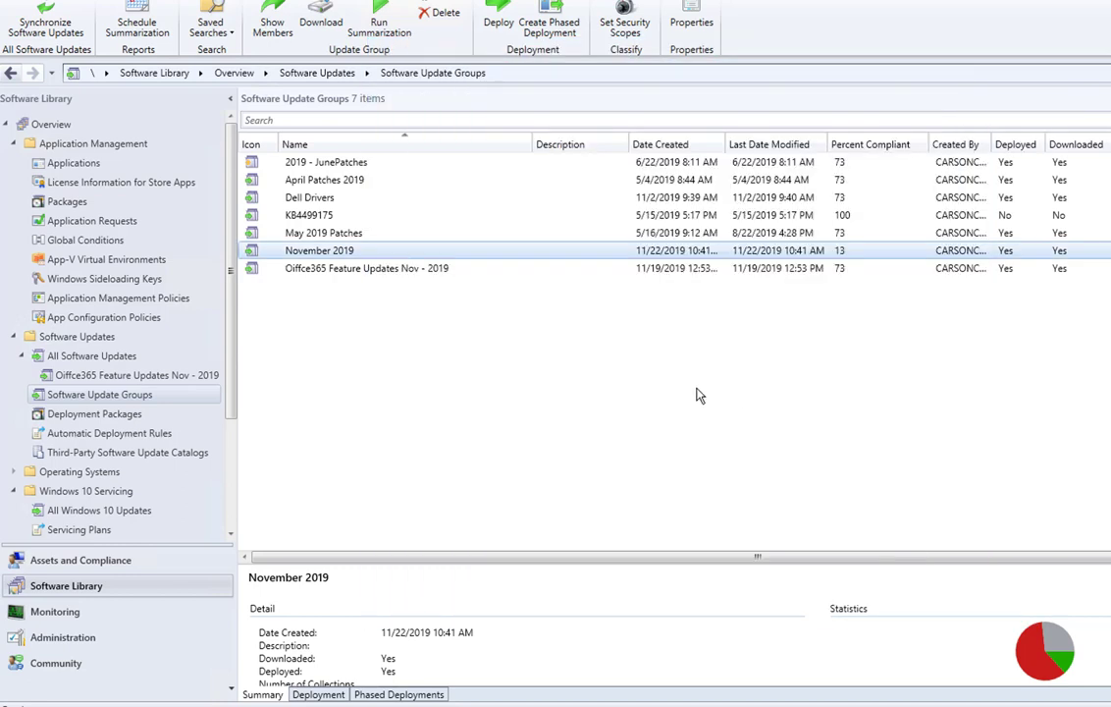
# Start a deployment of the November 2019 software update group and name the deployment November 2019
pyautogui.rightClick(397, 255)
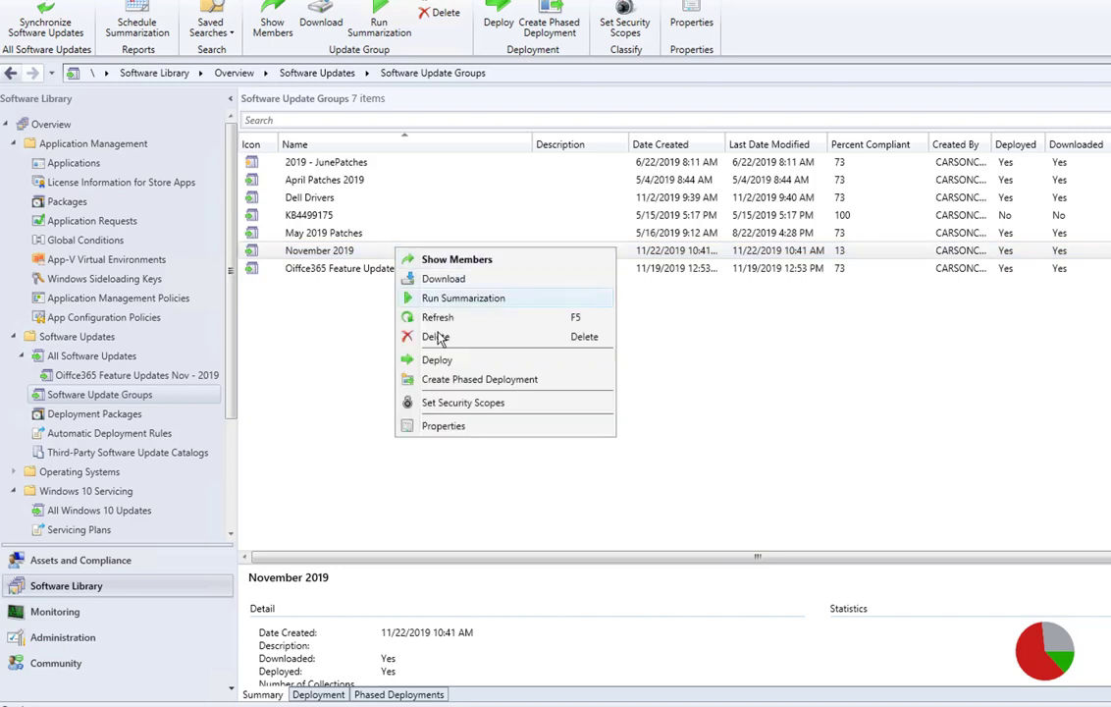
pyautogui.click(452, 365)
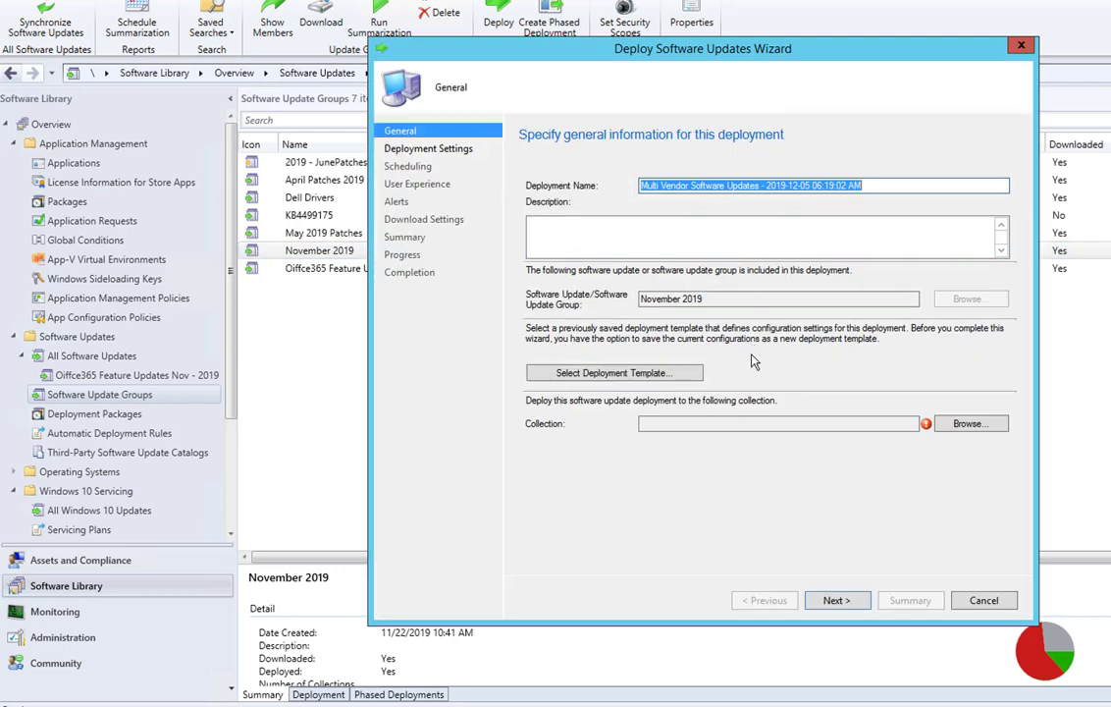
pyautogui.press('Tab')
pyautogui.press('Tab')
pyautogui.hotkey('ctrl', 'c')
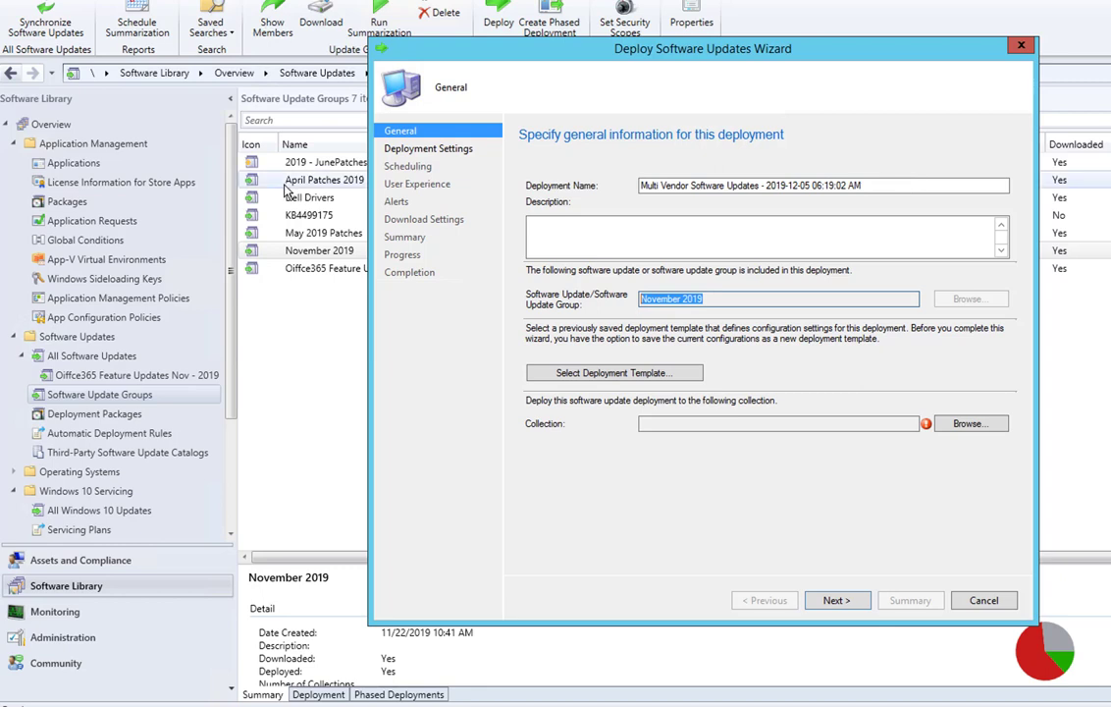
pyautogui.moveTo(881, 191); pyautogui.dragTo(443, 179)
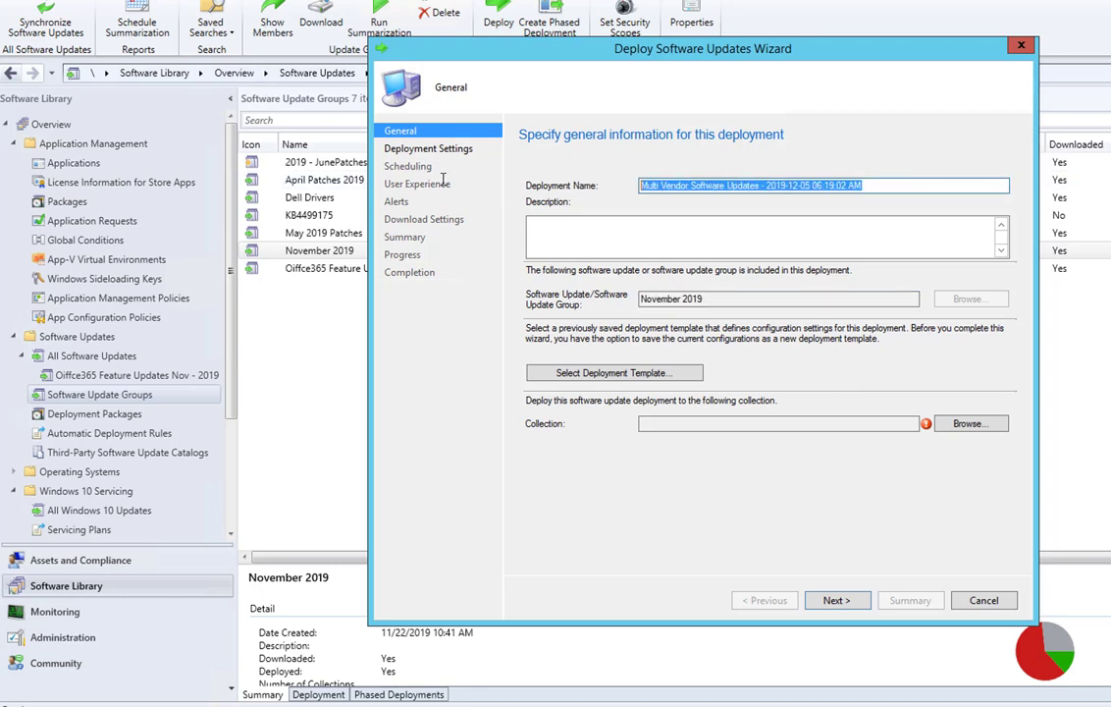
pyautogui.hotkey('ctrl', 'v')
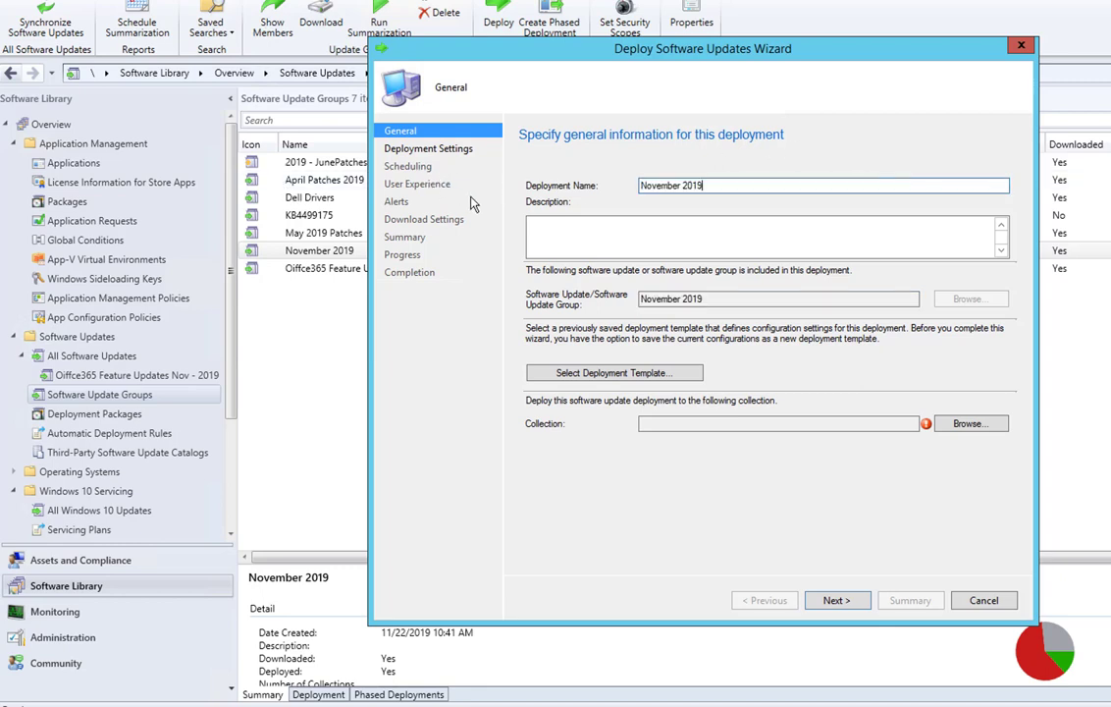
# Leave the deployment description empty and target the WIN10-004 device collection
pyautogui.click(605, 233)
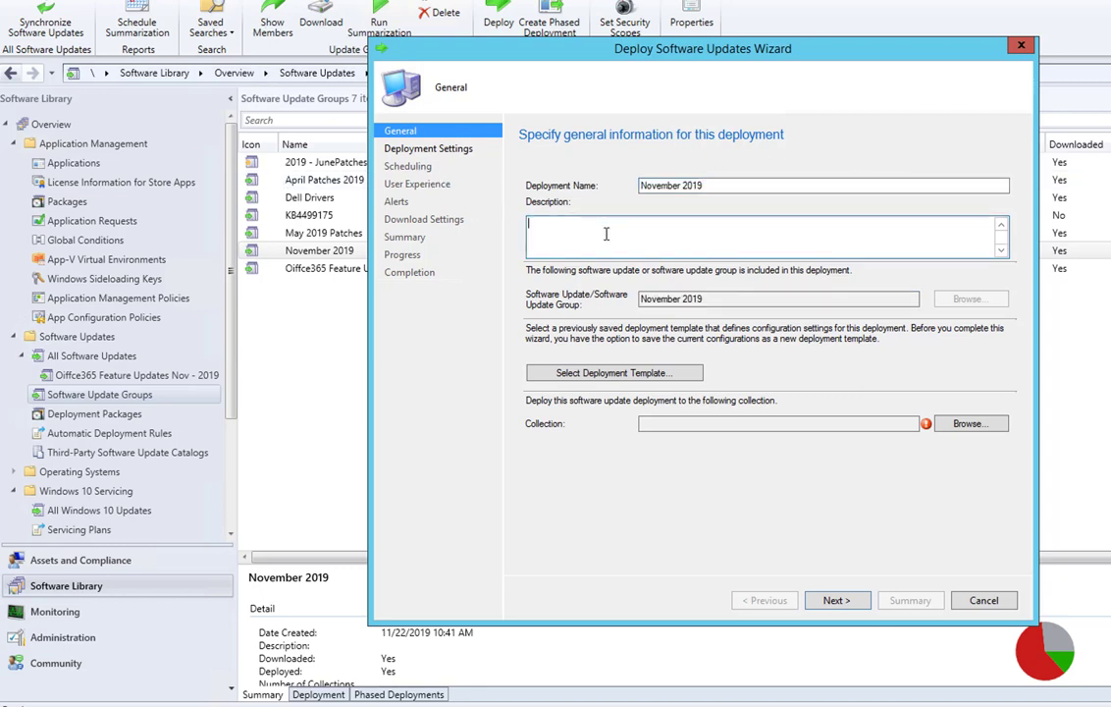
pyautogui.click(952, 426)
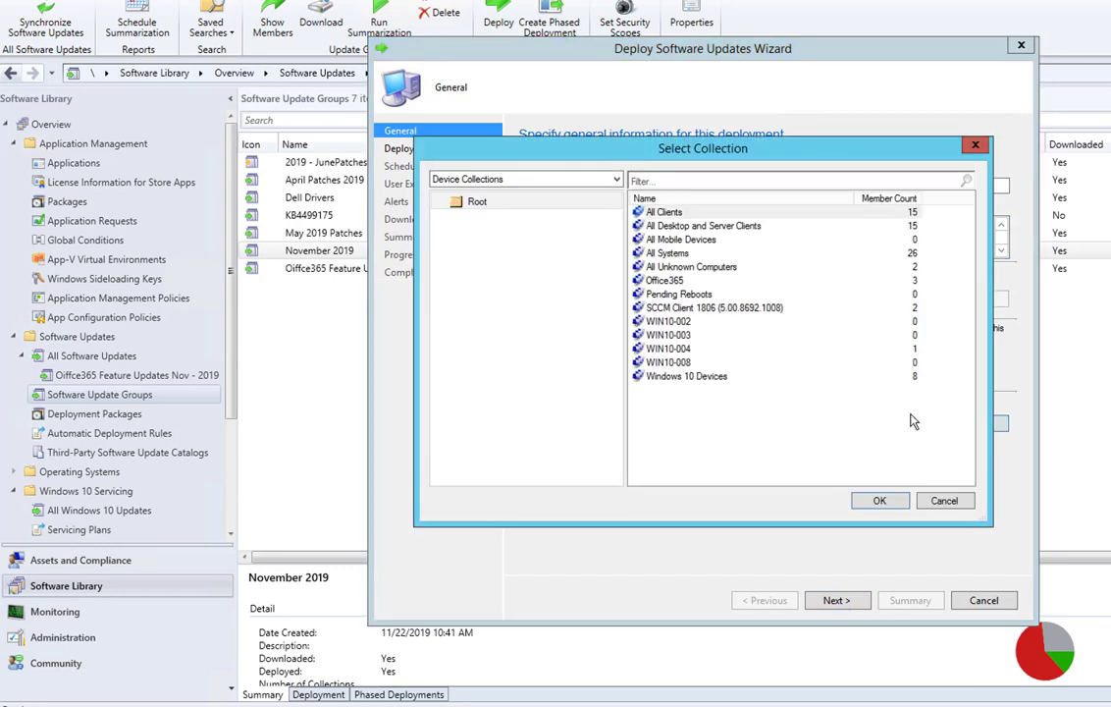
pyautogui.doubleClick(687, 349)
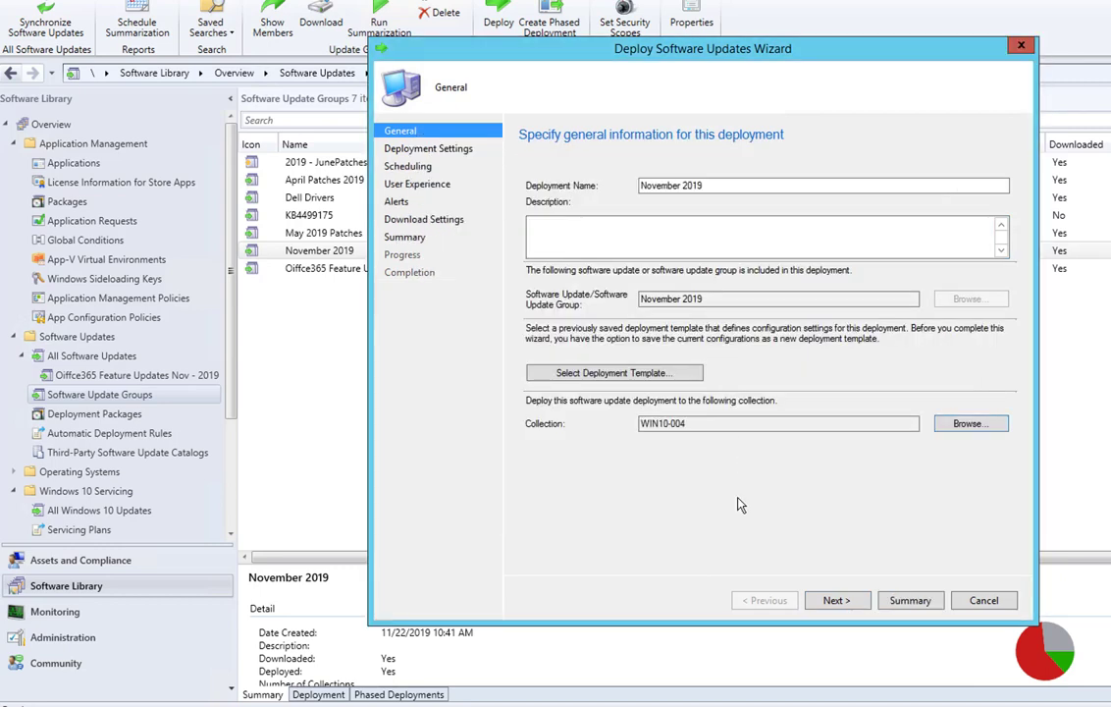
pyautogui.click(840, 600)
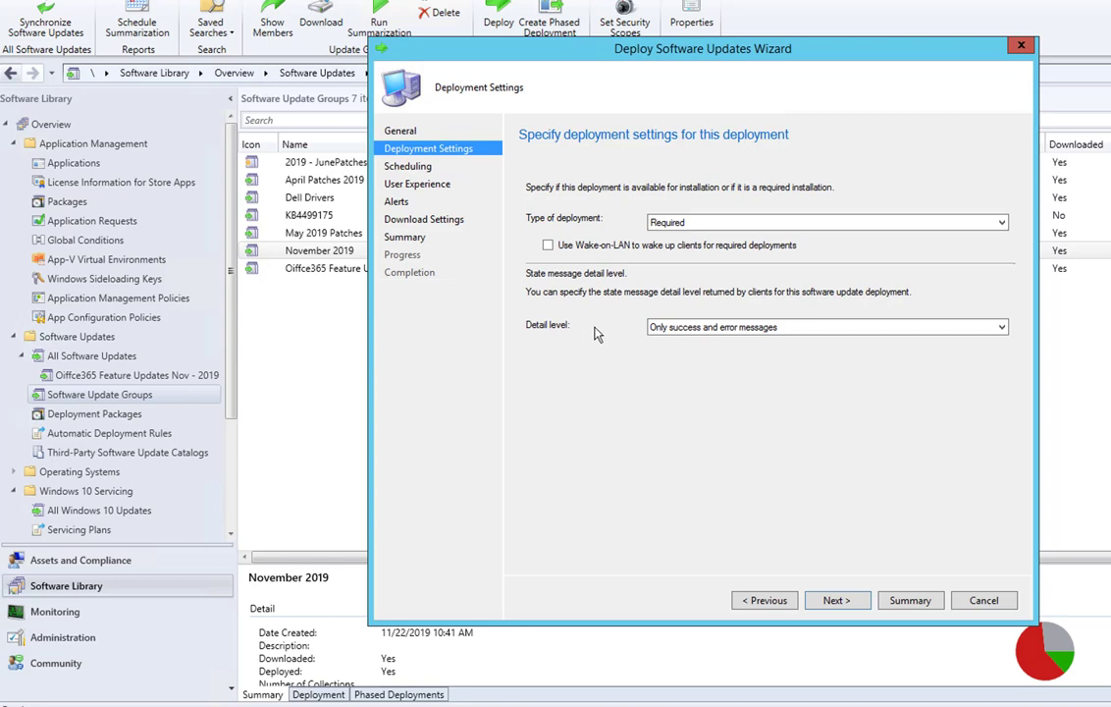
# Accept the Required deployment type, then schedule by client local time with the installation deadline as soon as possible
pyautogui.click(838, 601)
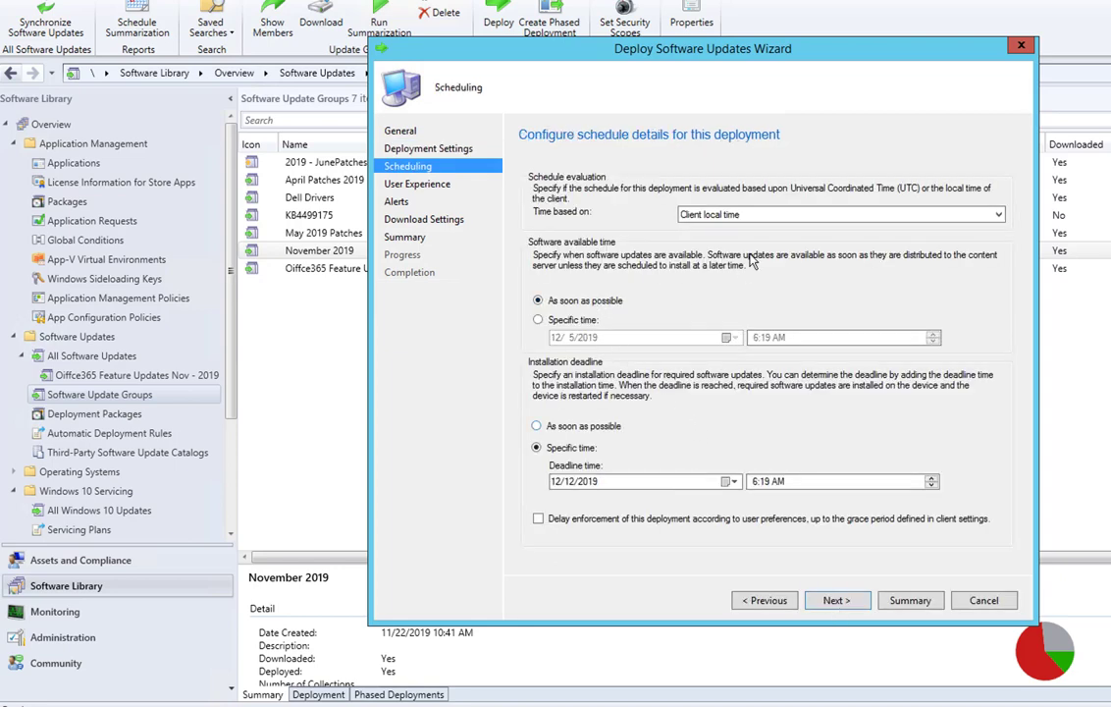
pyautogui.click(707, 214)
pyautogui.click(707, 224)
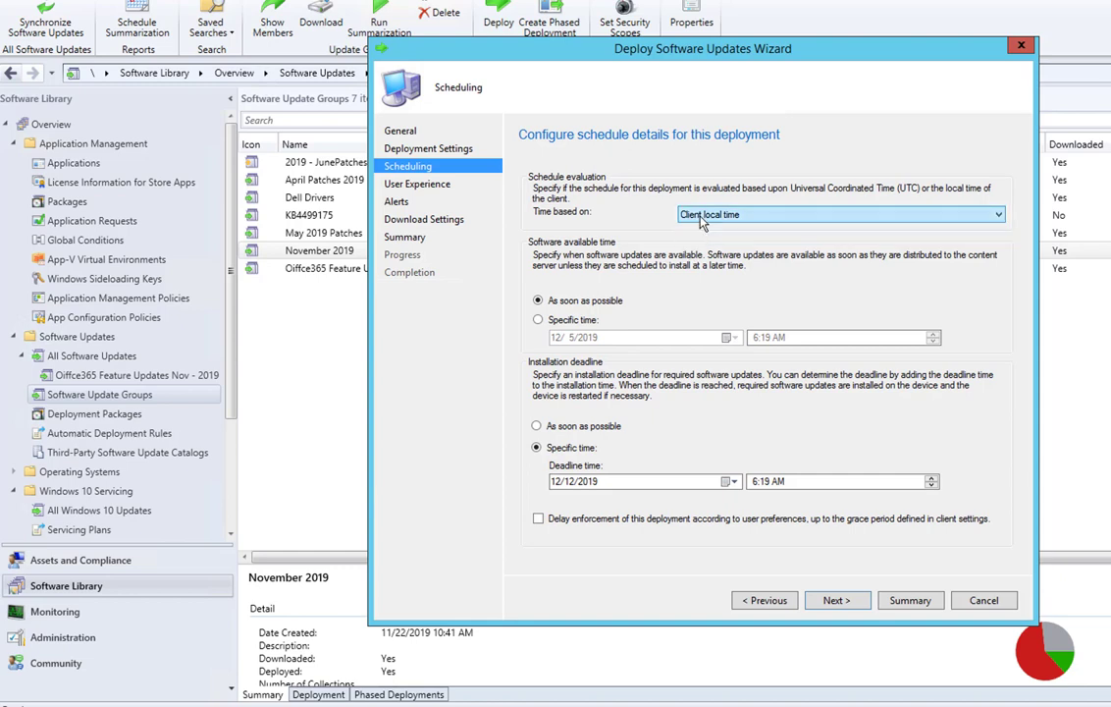
pyautogui.click(594, 429)
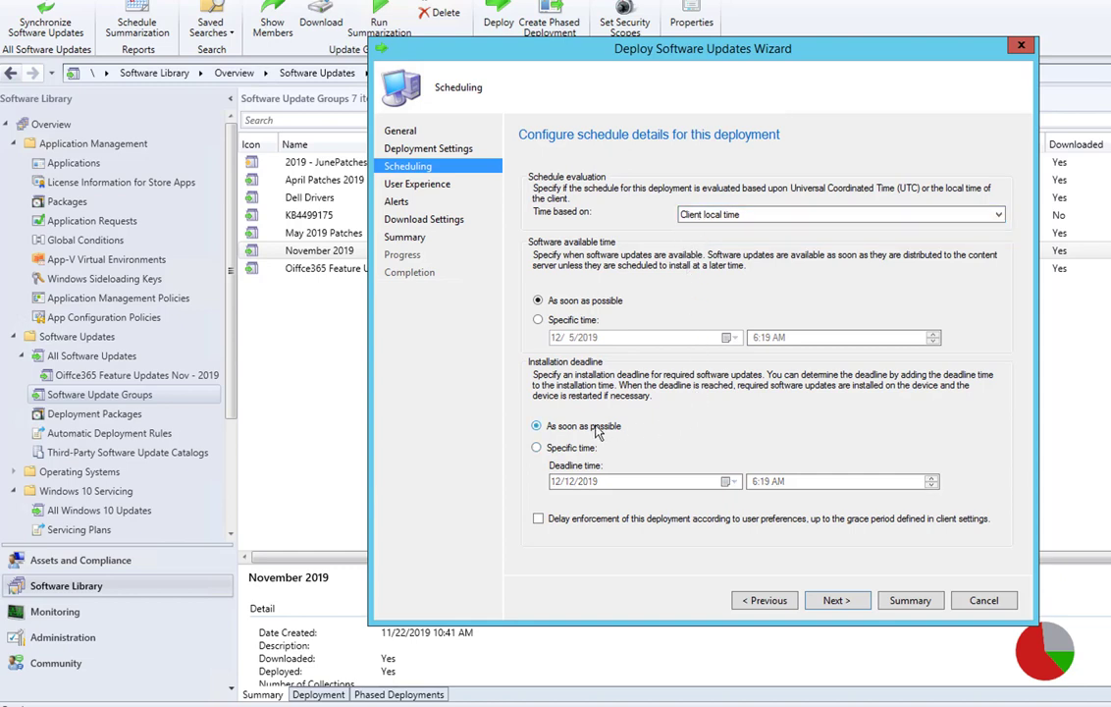
pyautogui.click(833, 601)
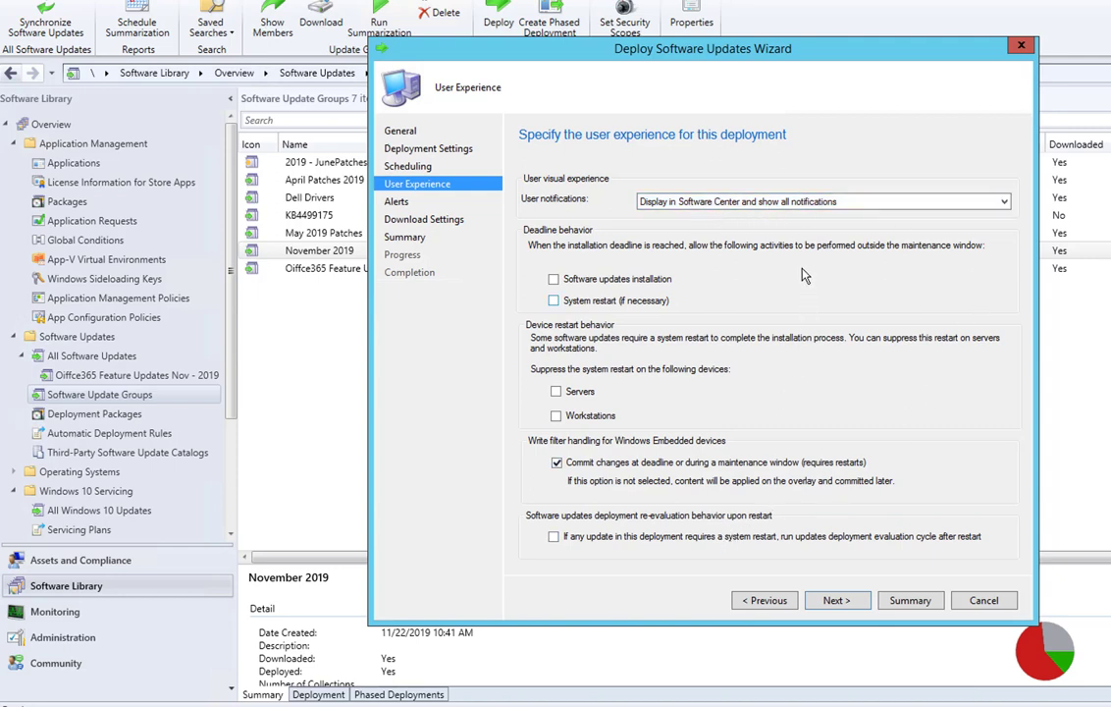
# Keep all user notifications shown in Software Center and enable the updates deployment evaluation cycle after a restart
pyautogui.click(712, 201)
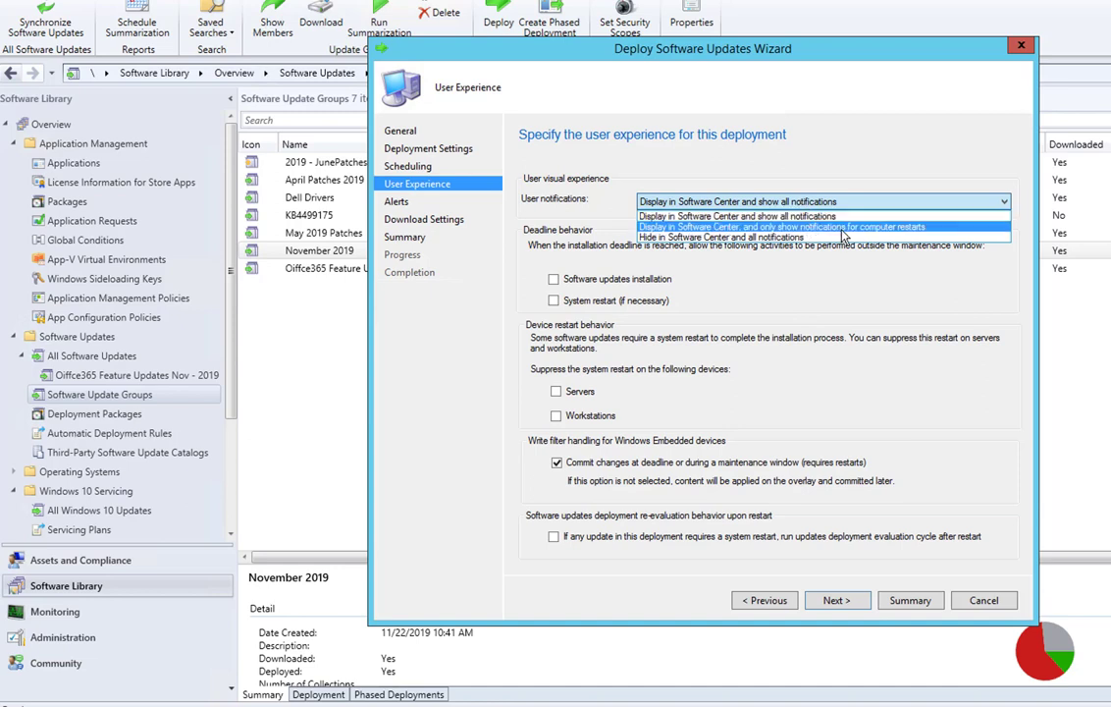
pyautogui.click(841, 167)
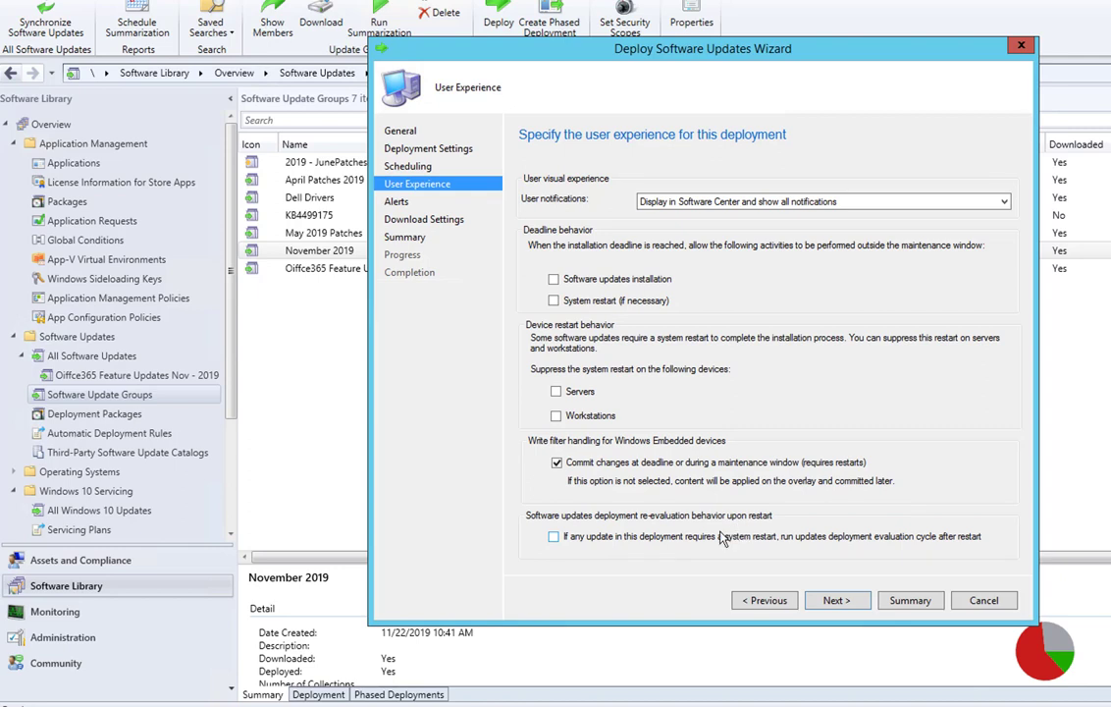
pyautogui.click(556, 538)
pyautogui.click(835, 602)
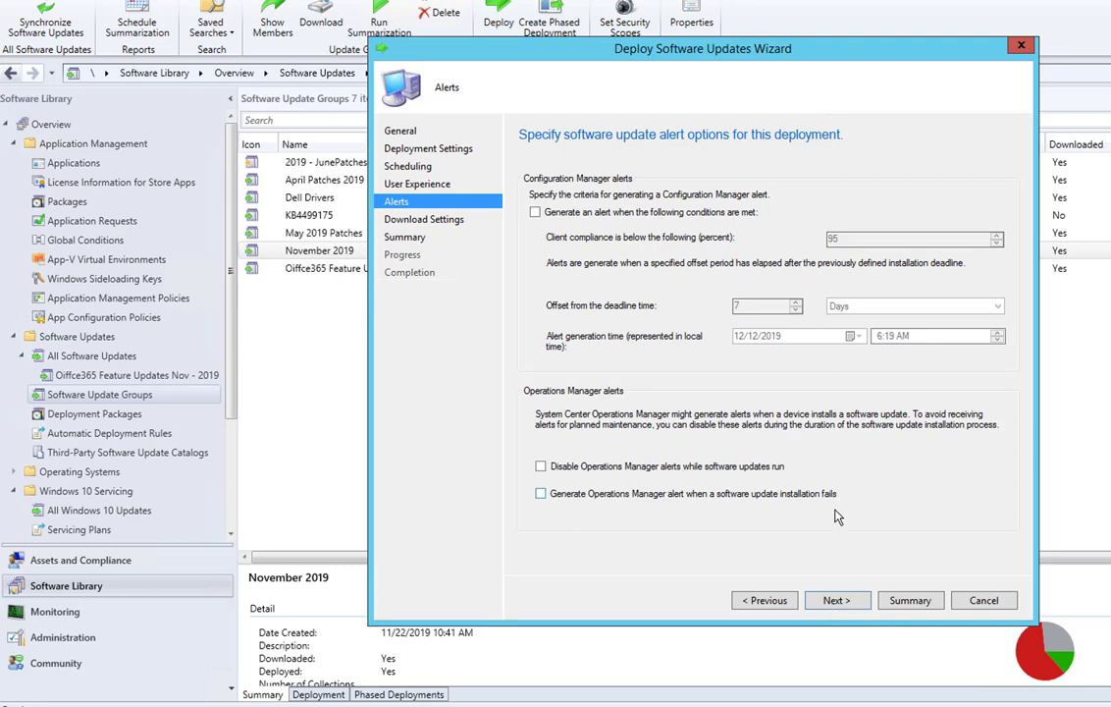
# Accept the default alerts, allow content downloads from Microsoft Updates and over metered connections, and complete the deployment
pyautogui.click(835, 600)
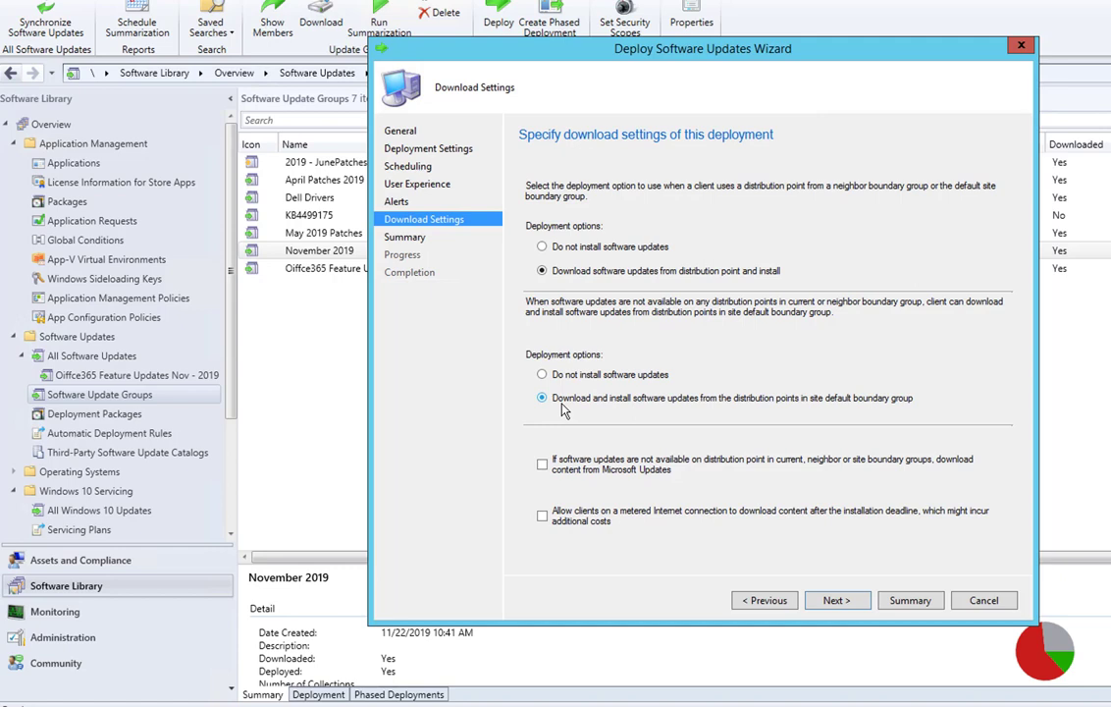
pyautogui.click(548, 469)
pyautogui.click(541, 517)
pyautogui.click(845, 602)
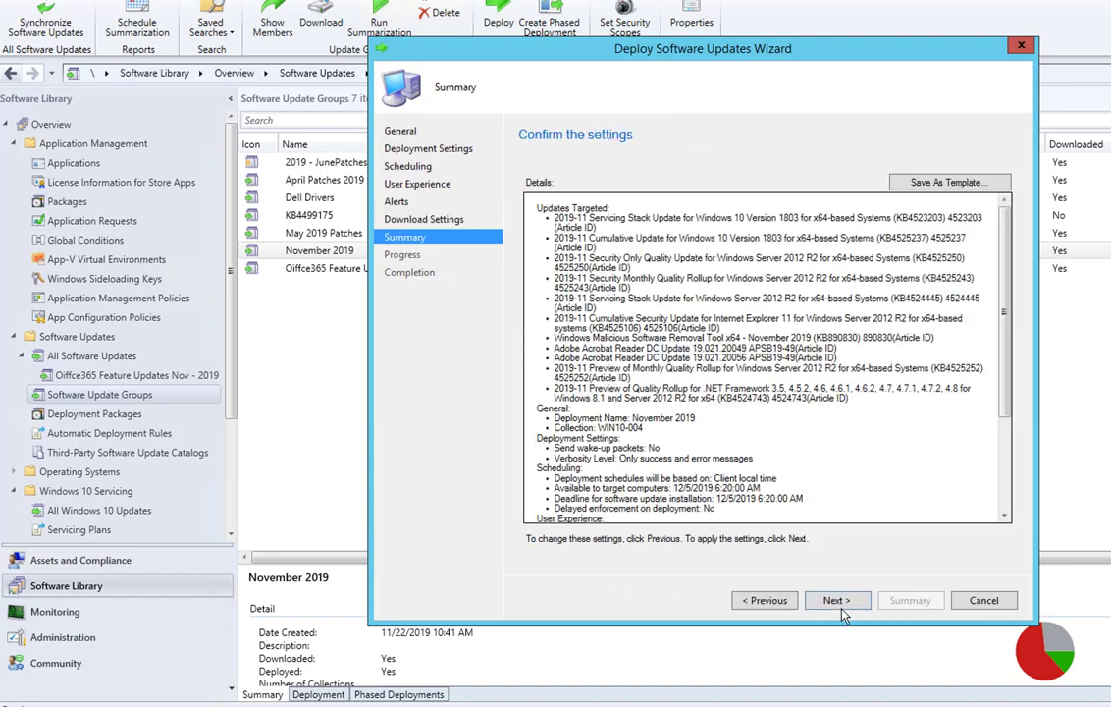
pyautogui.click(840, 600)
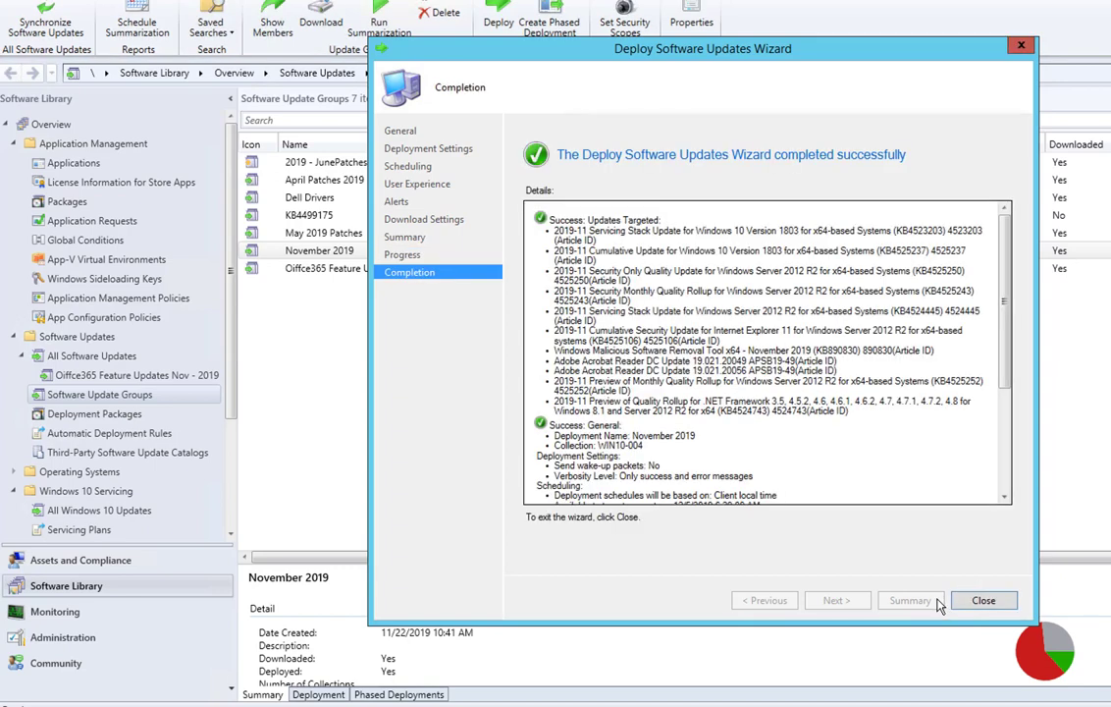
# Close the completed deployment wizard and notify the WIN10-004 device to download its computer policy
pyautogui.click(984, 603)
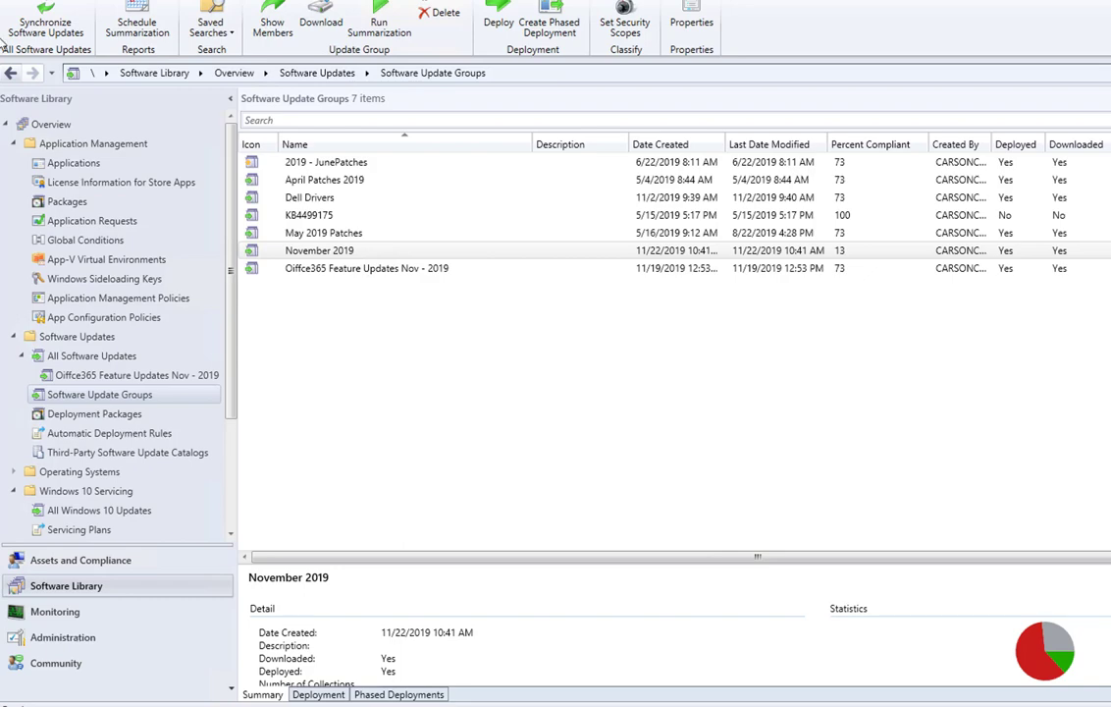
pyautogui.click(71, 562)
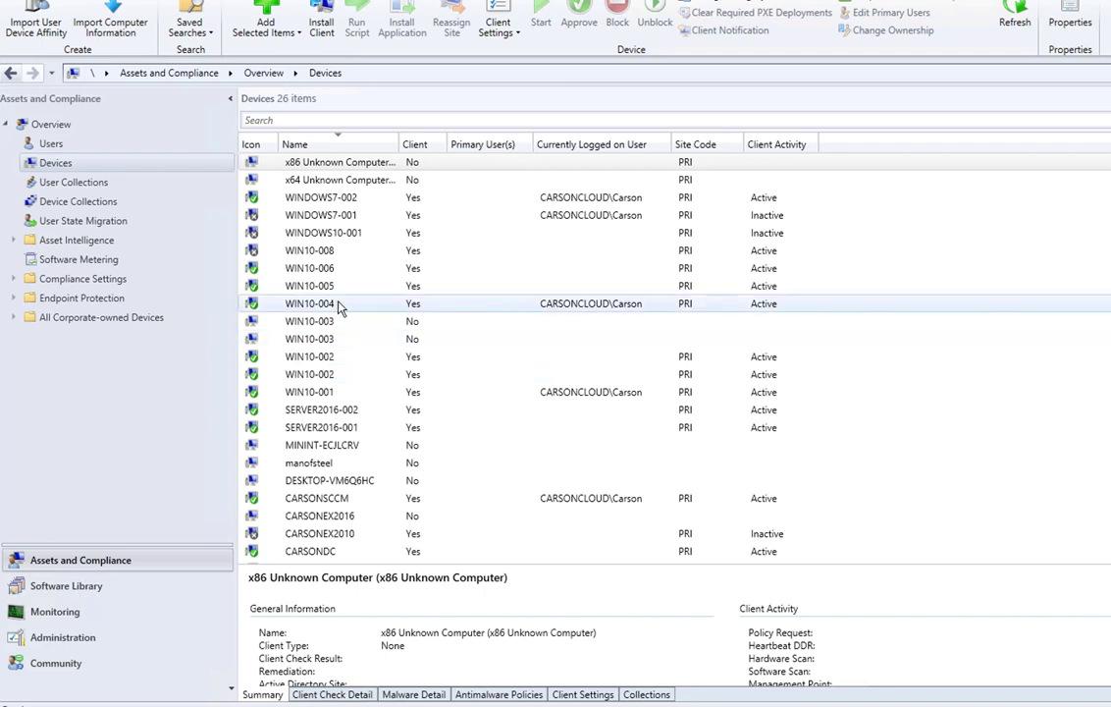
pyautogui.click(338, 306)
pyautogui.rightClick(339, 306)
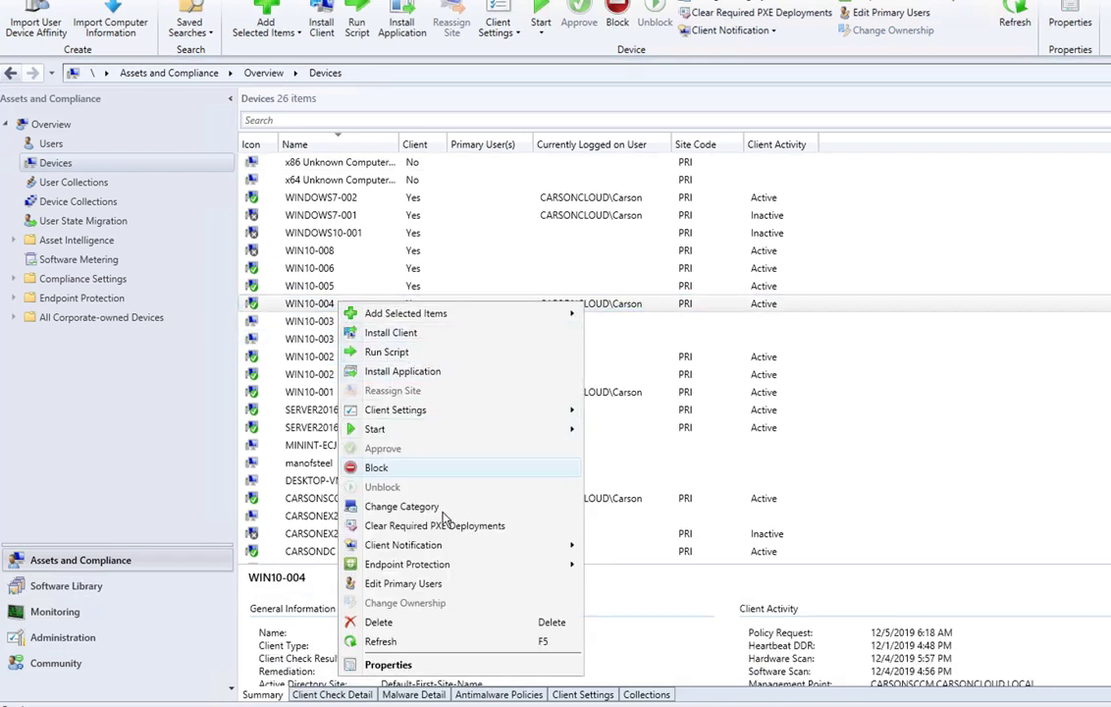
pyautogui.moveTo(570, 543)
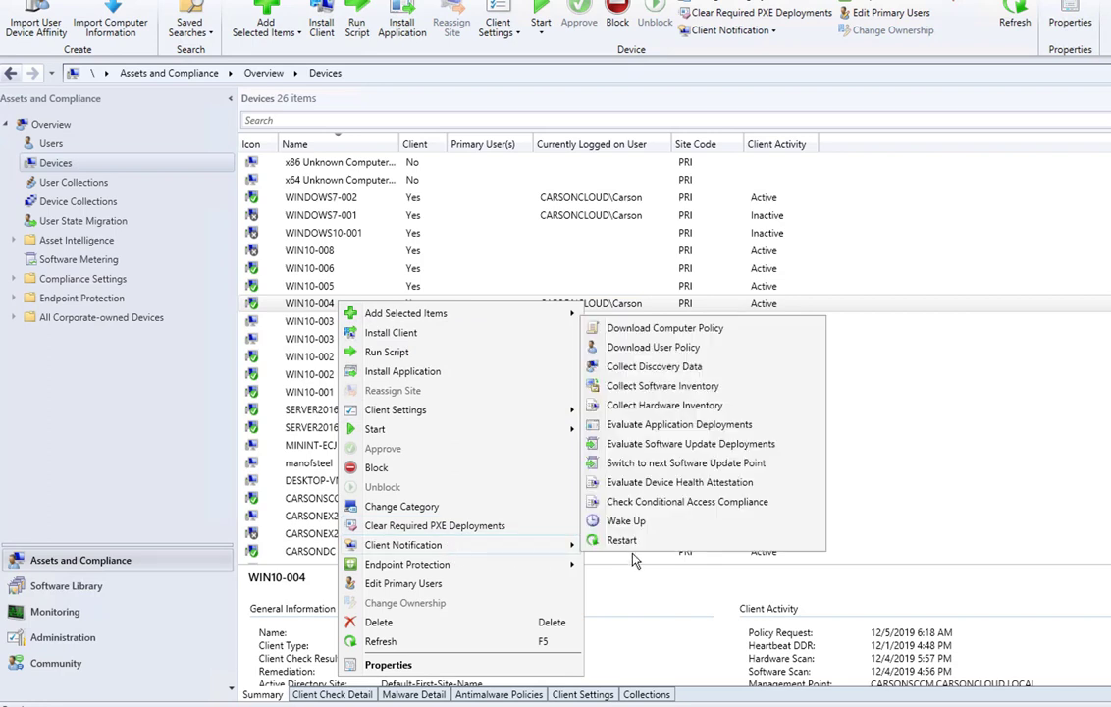
pyautogui.click(634, 331)
pyautogui.click(760, 405)
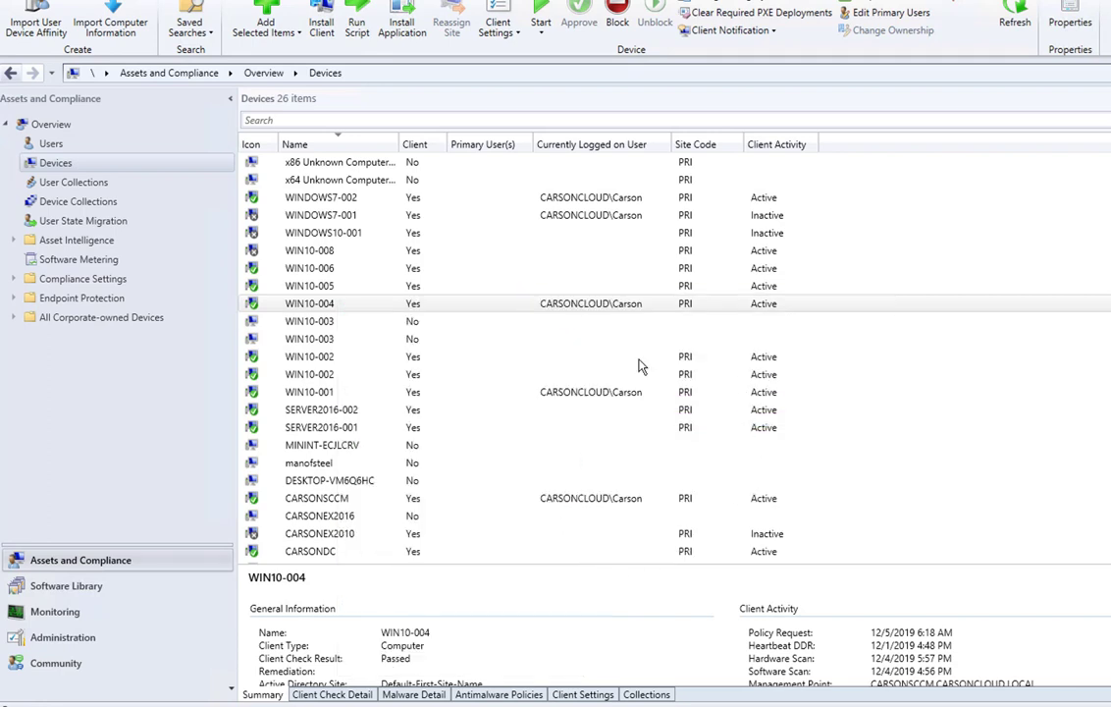
# Send WIN10-004 a client notification to evaluate its software update deployments
pyautogui.rightClick(462, 310)
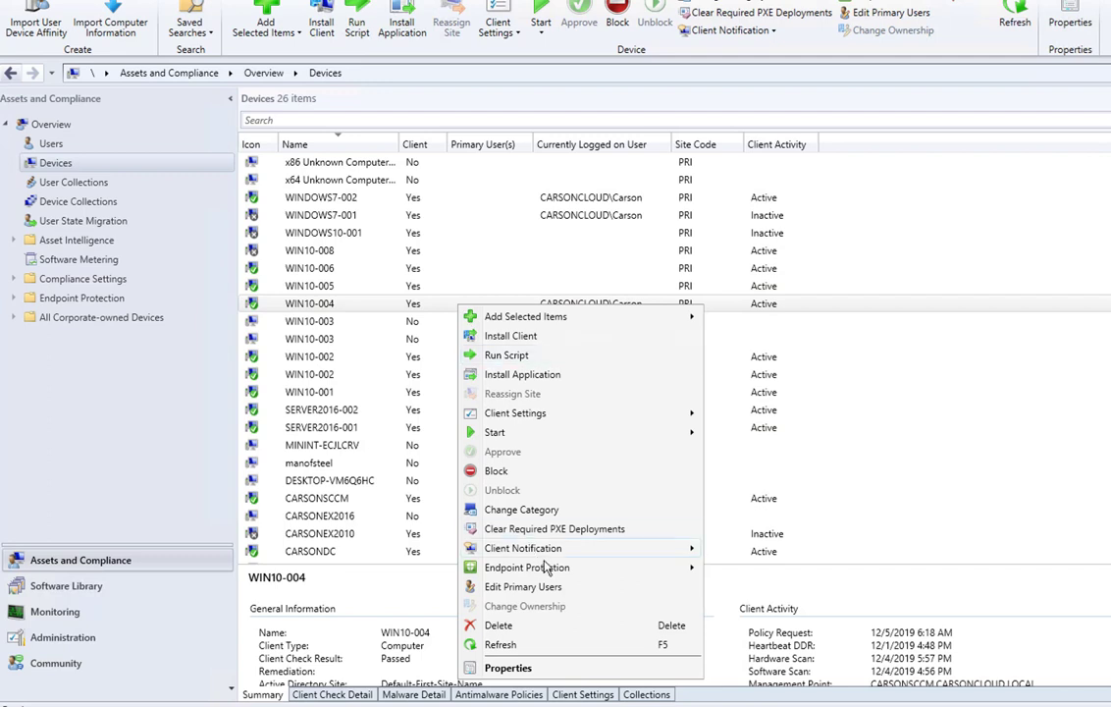
pyautogui.moveTo(589, 552)
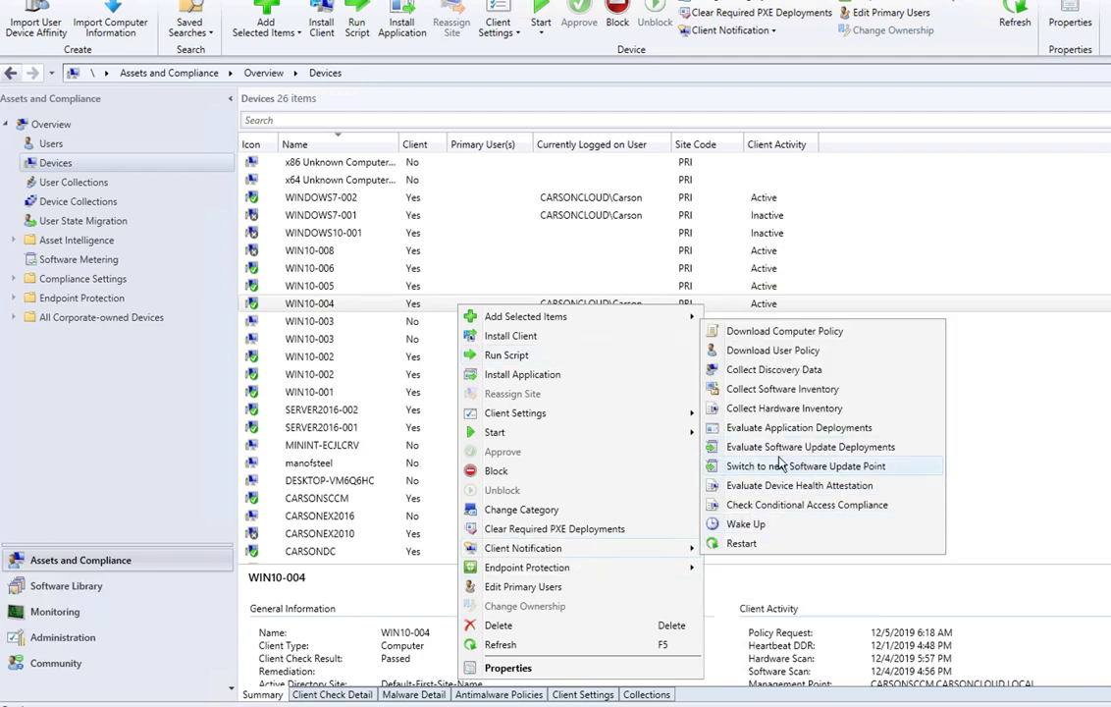
pyautogui.click(841, 454)
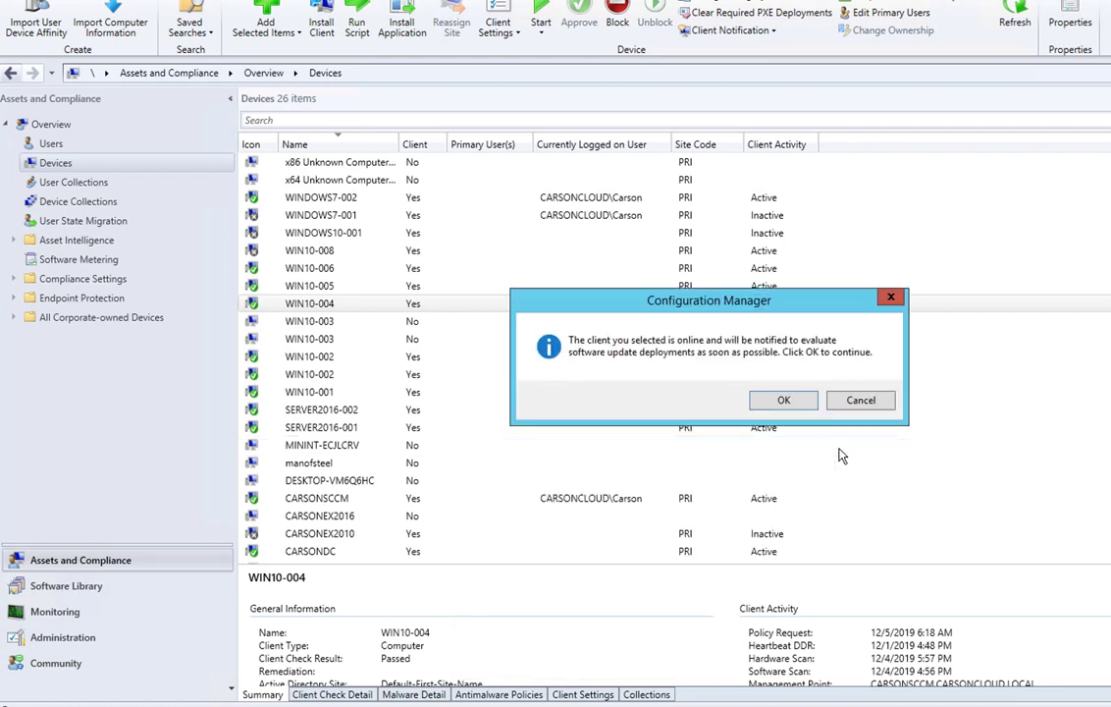
pyautogui.click(782, 400)
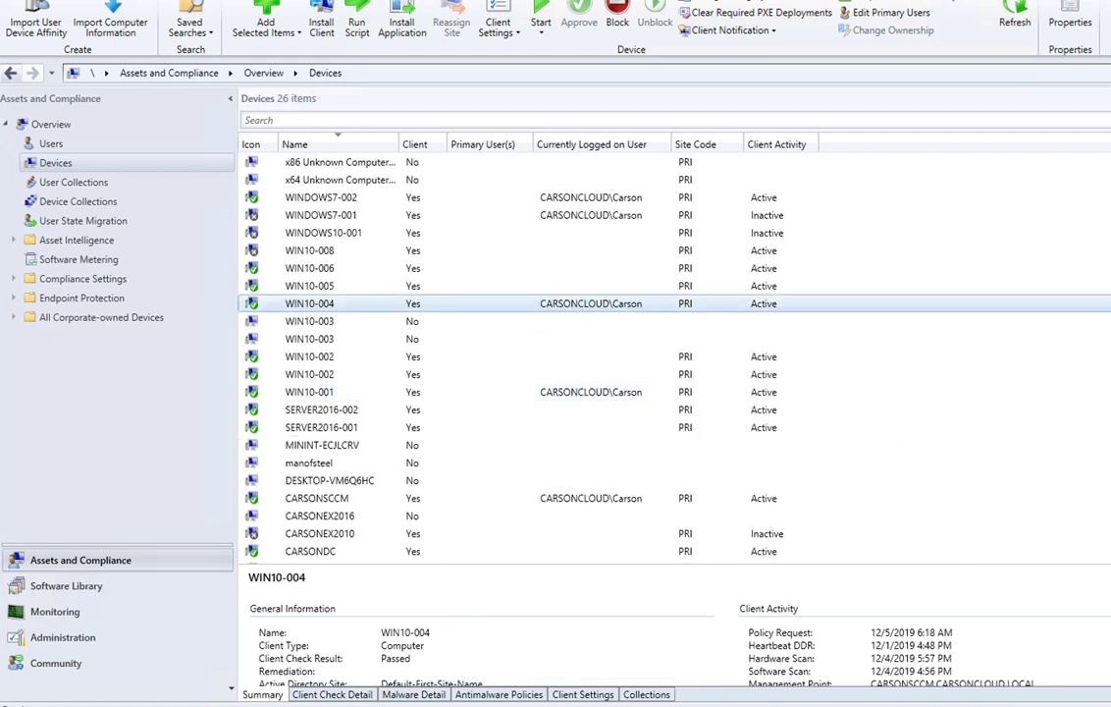
# Open the \\win10-004\c$ administrative share through the Run dialog
pyautogui.moveTo(182, 703)
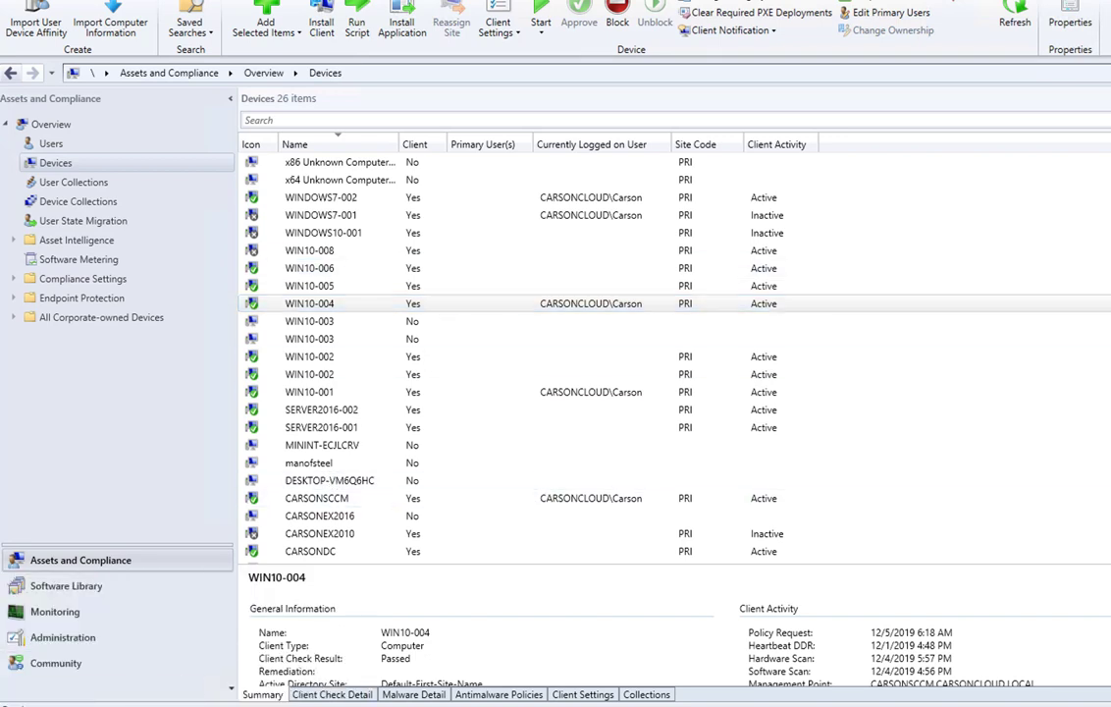
pyautogui.rightClick(12, 702)
pyautogui.click(99, 680)
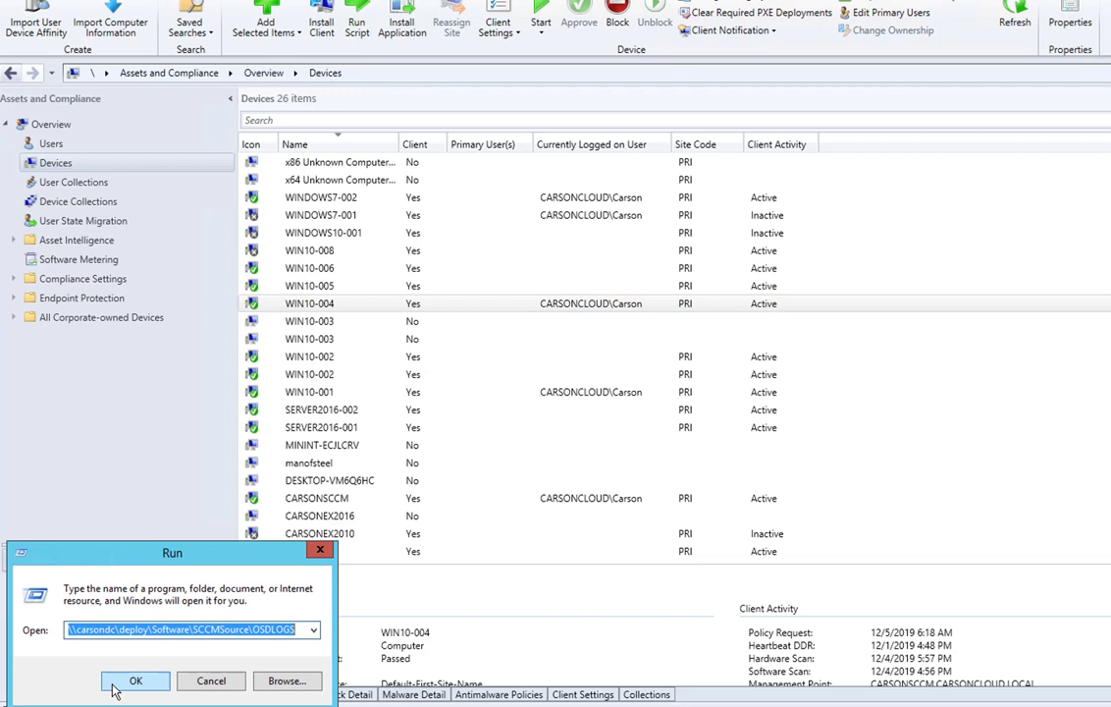
pyautogui.click(313, 629)
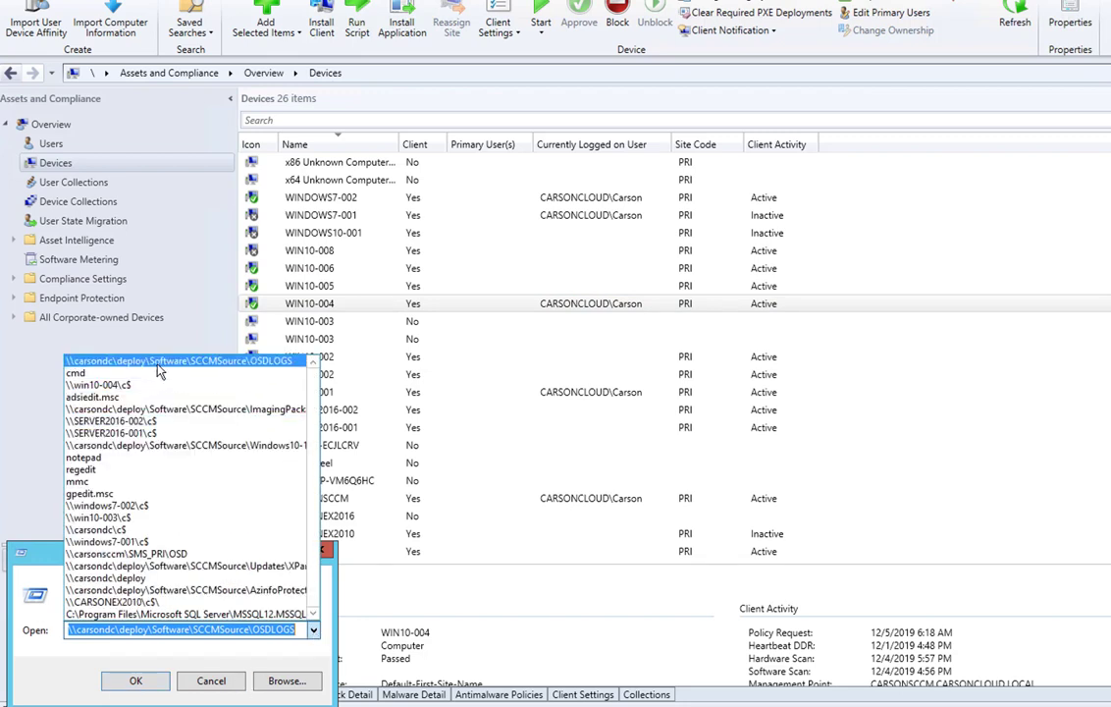
pyautogui.click(98, 385)
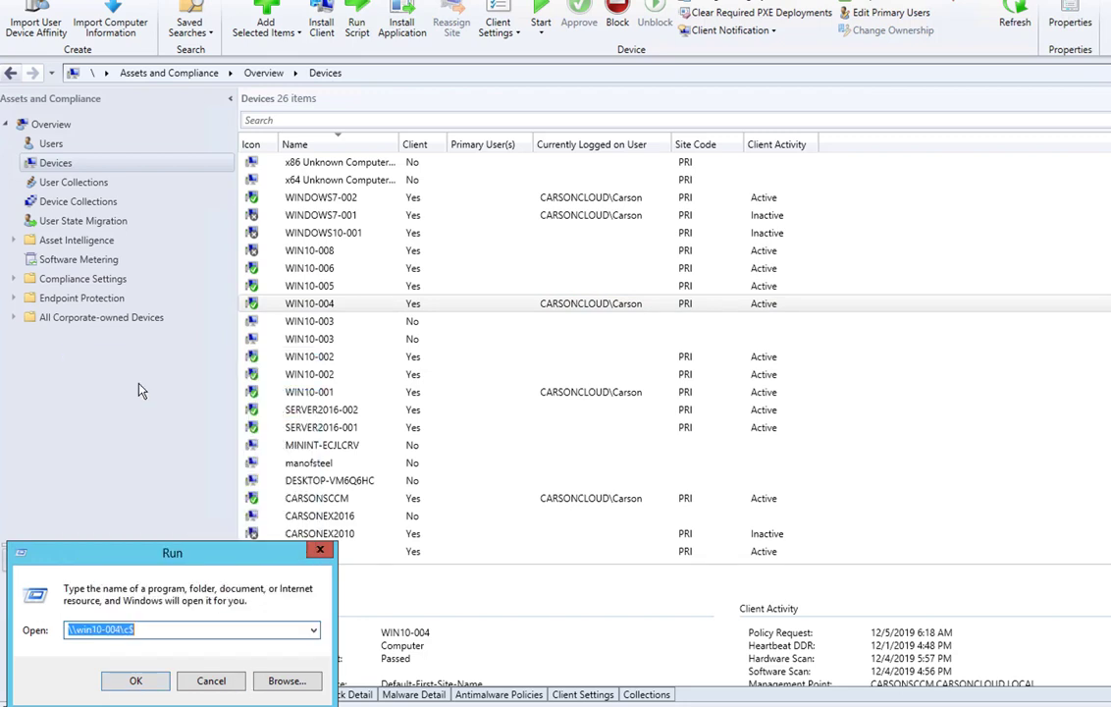
pyautogui.click(133, 680)
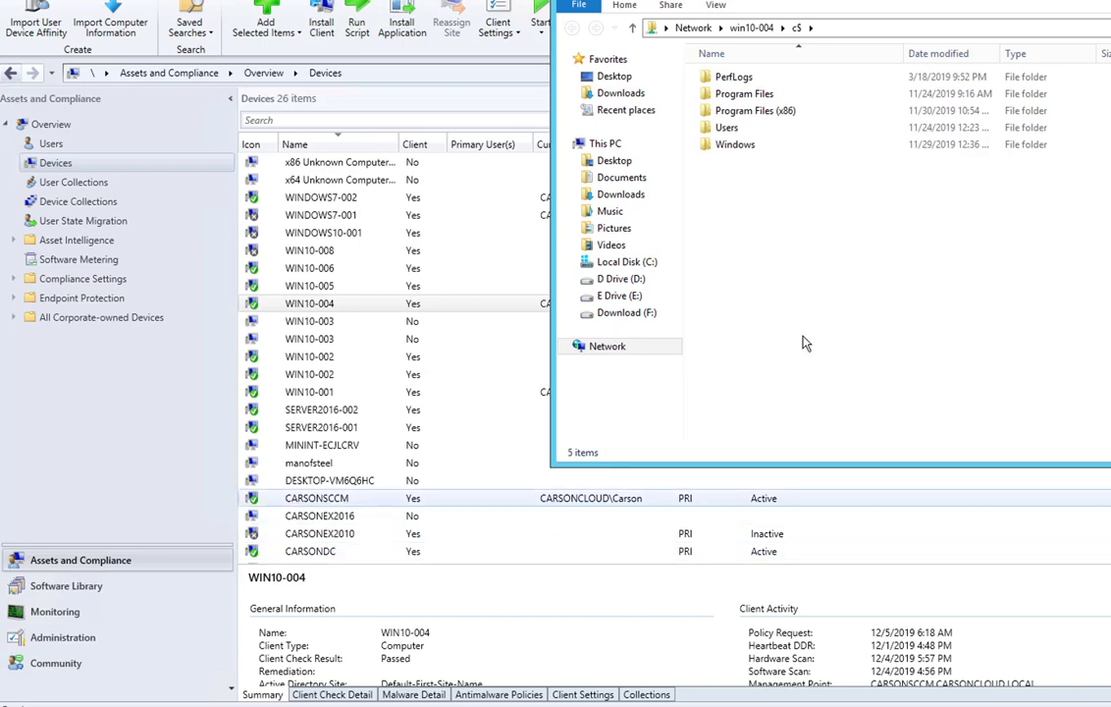
# Browse the WIN10-004 share to the Windows\CCM\Logs folder
pyautogui.doubleClick(751, 144)
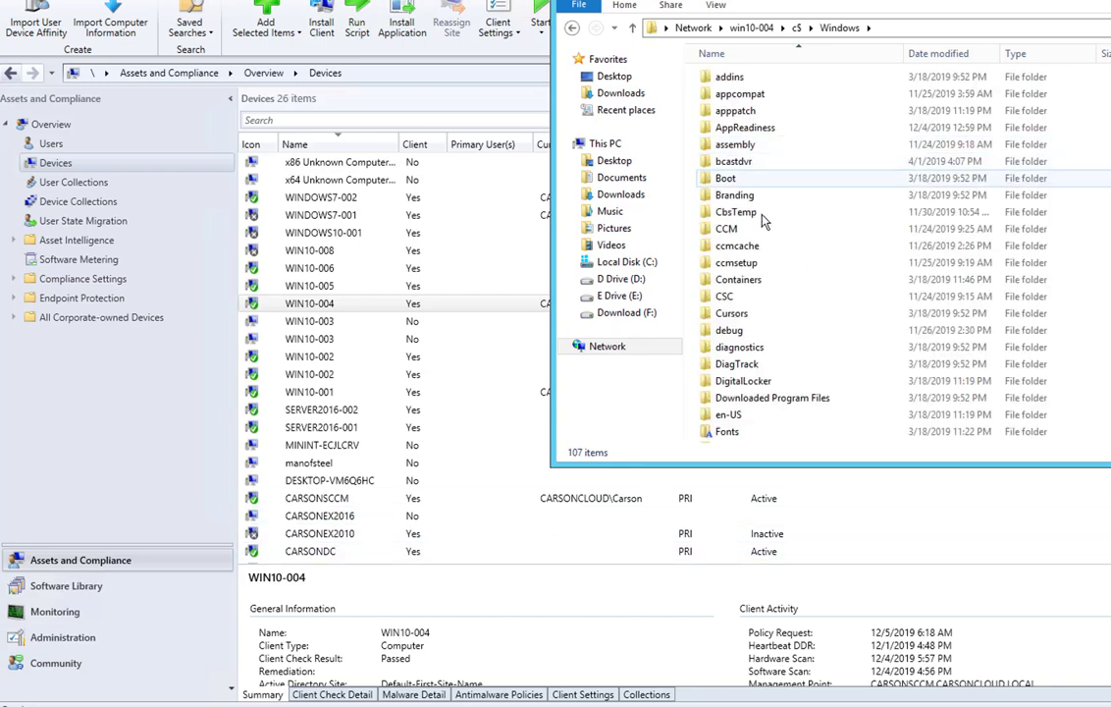
pyautogui.doubleClick(727, 228)
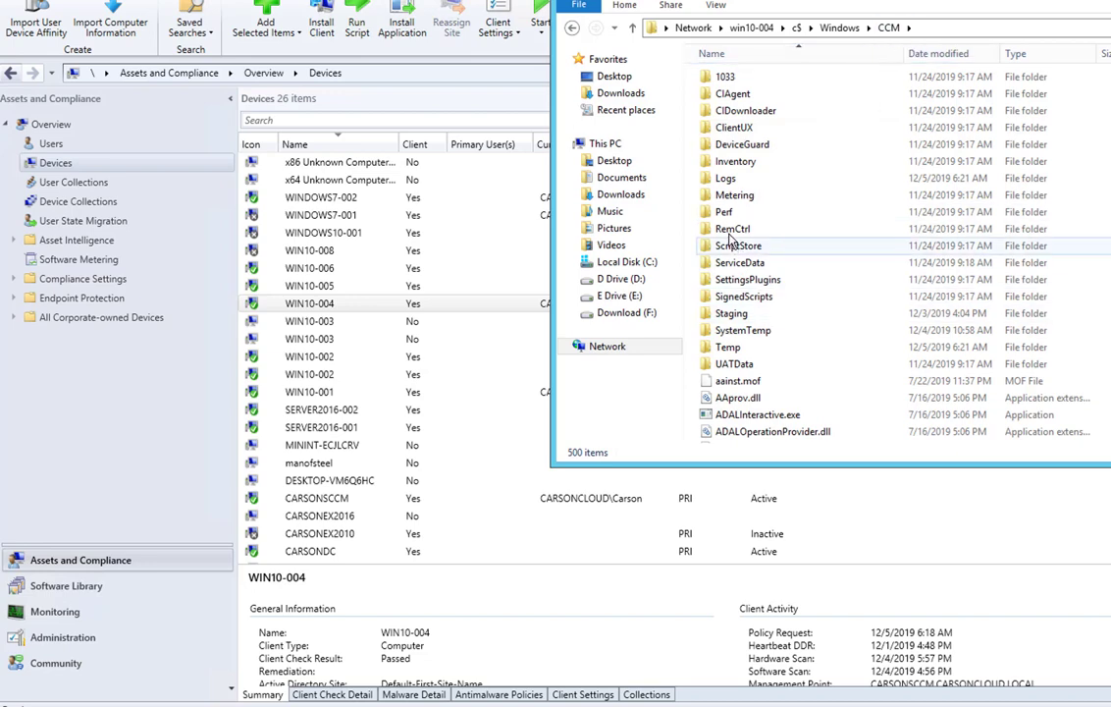
pyautogui.doubleClick(734, 179)
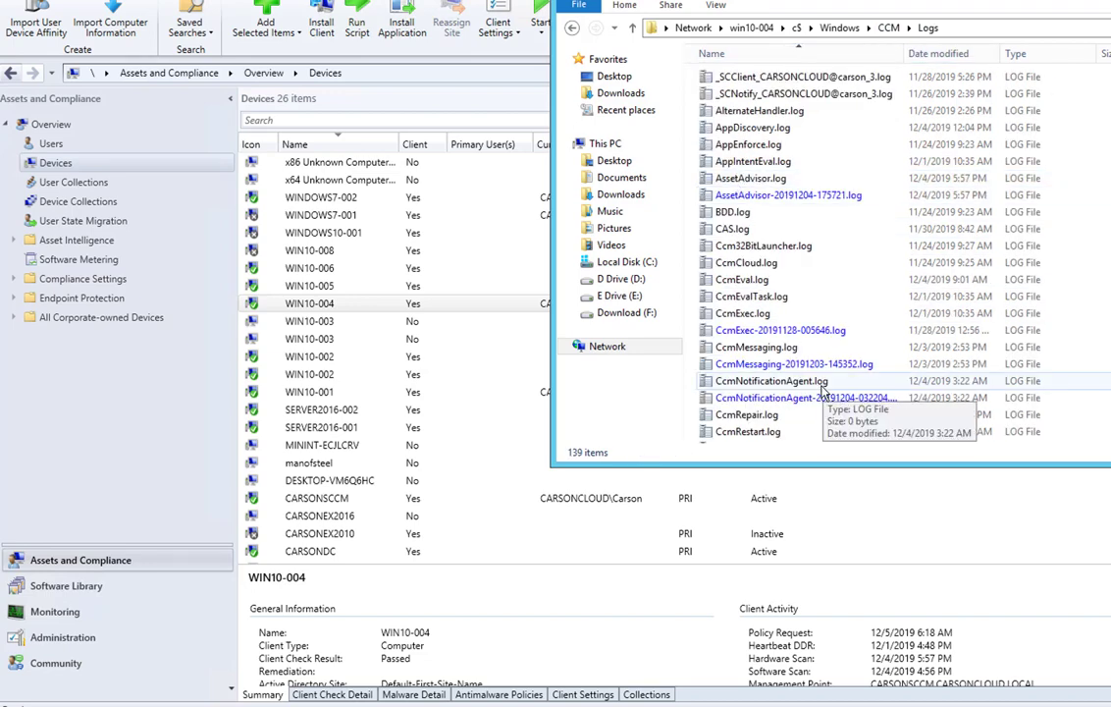
# Open WUAHandler.log from the client's log folder and examine its latest update scan entries
pyautogui.scroll(-20, 825, 344)
pyautogui.scroll(-20, 827, 393)
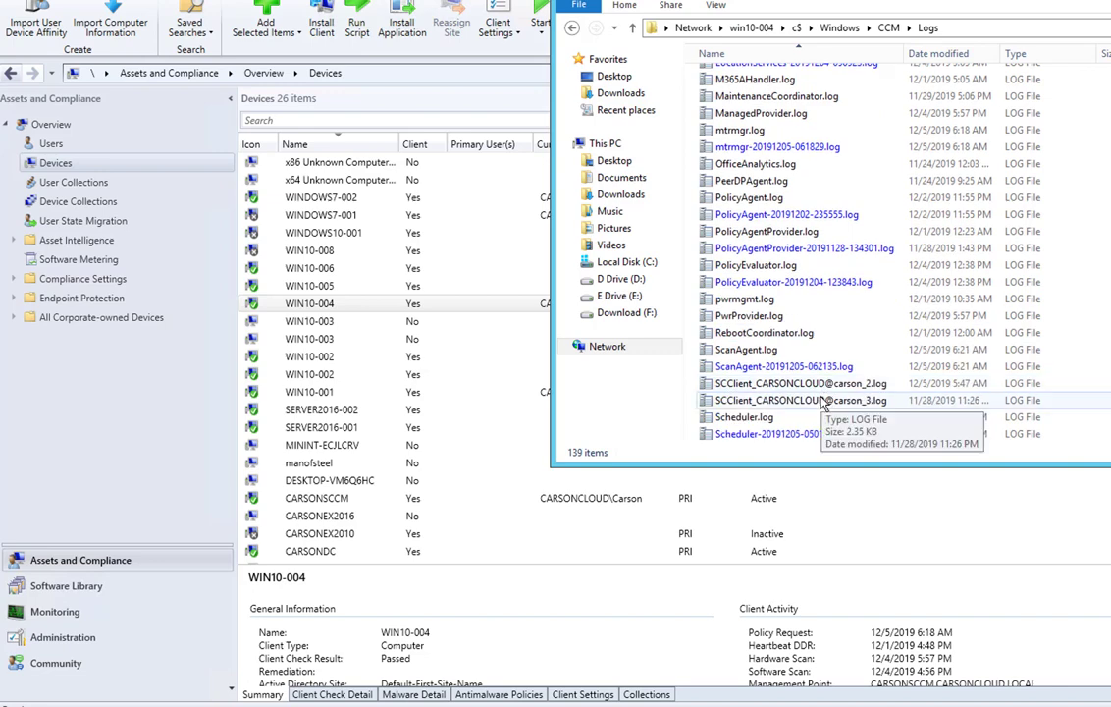
pyautogui.press('w')
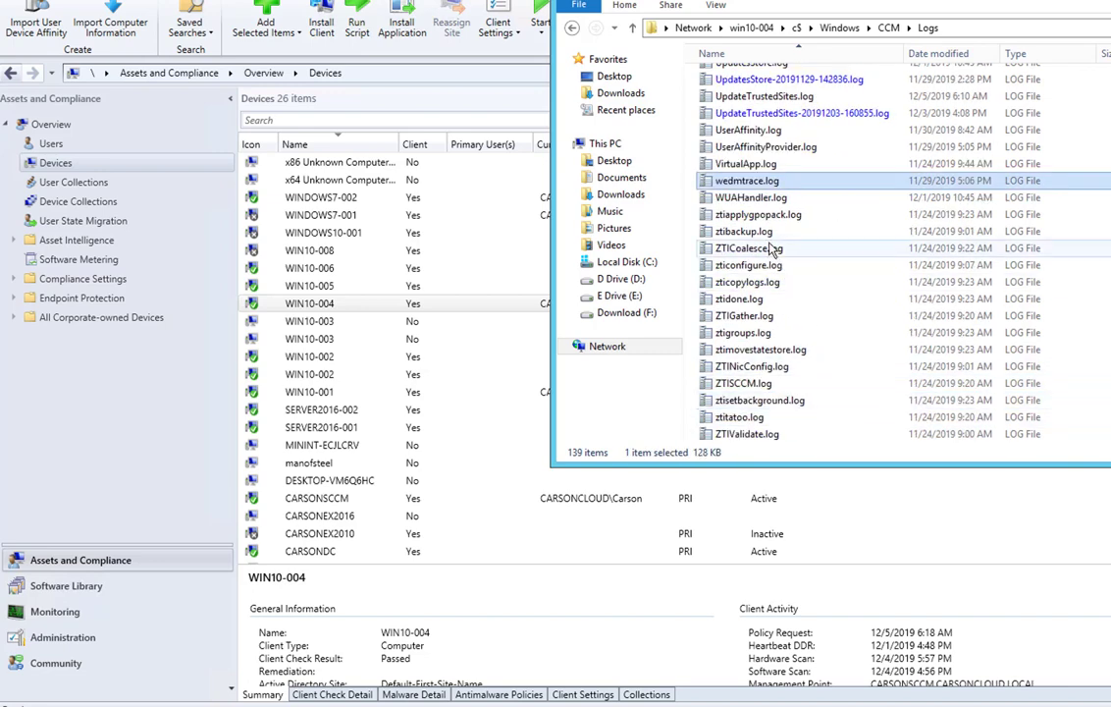
pyautogui.click(740, 201)
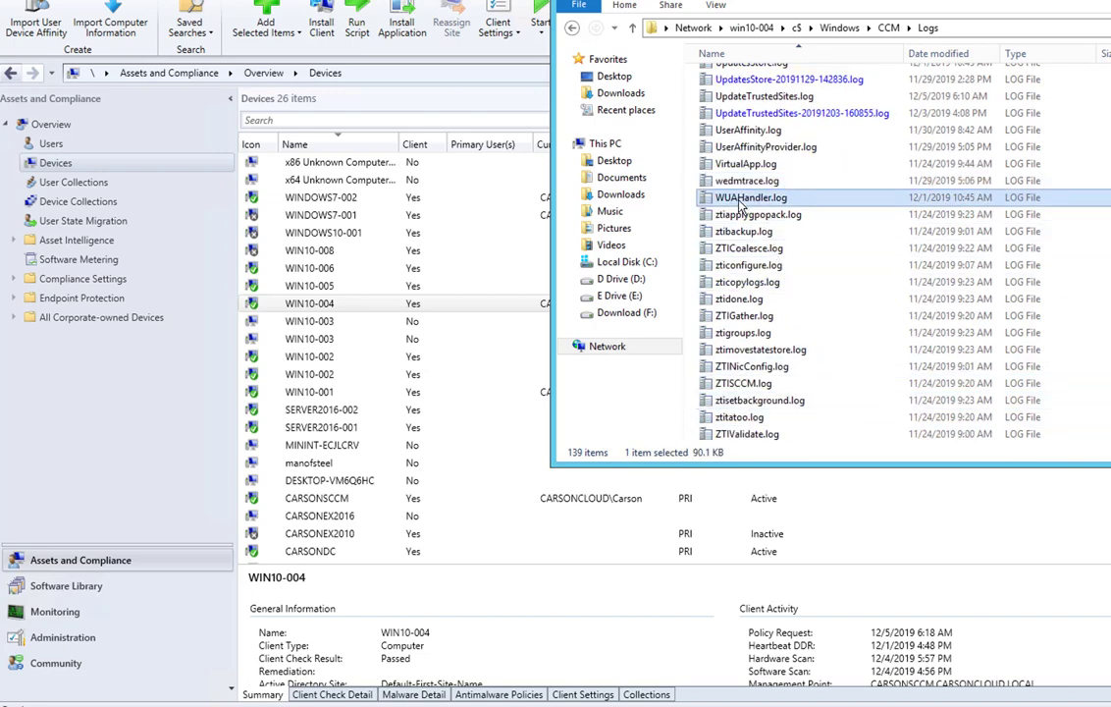
pyautogui.rightClick(739, 201)
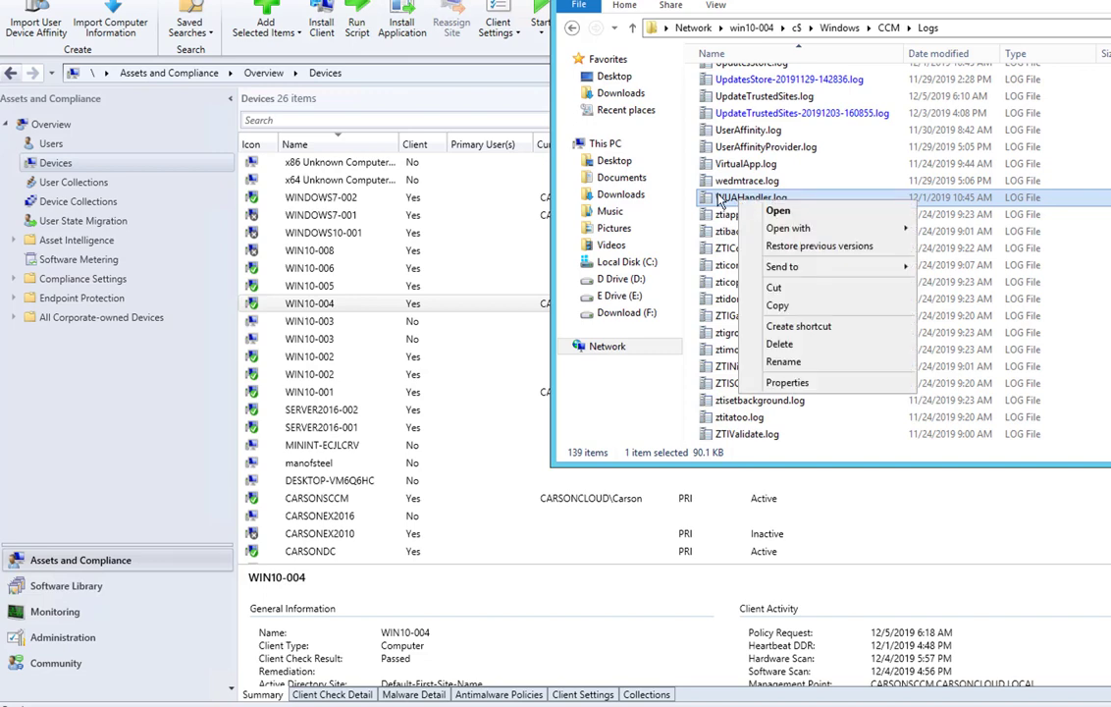
pyautogui.press('Return')
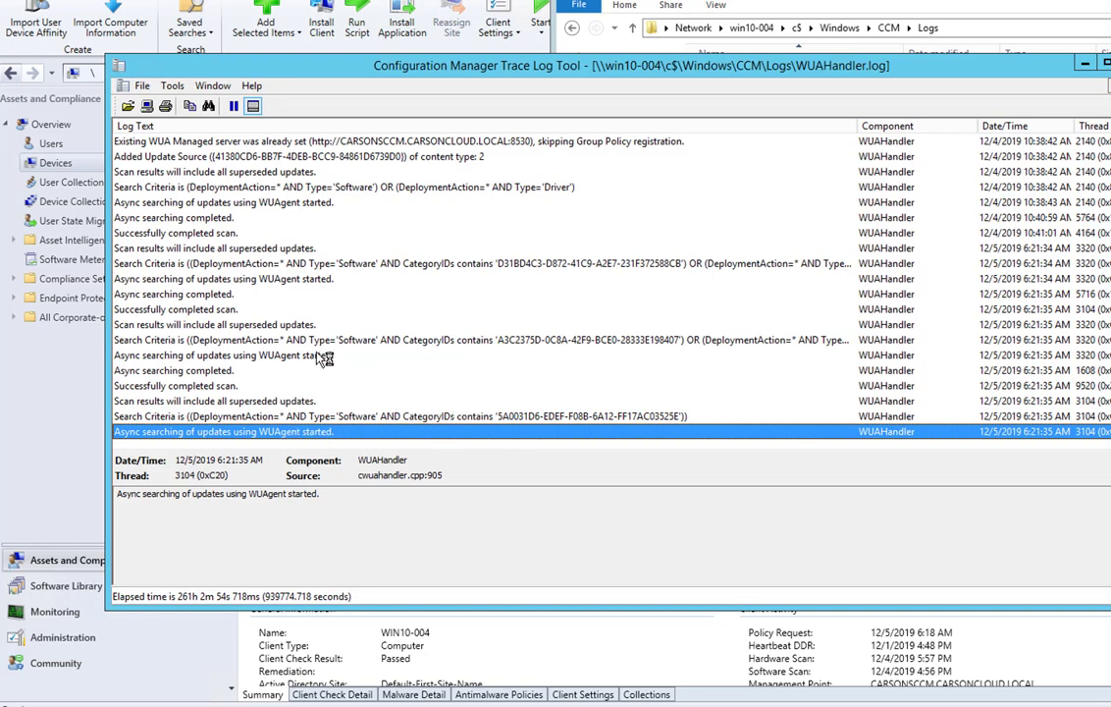
pyautogui.press('Up')
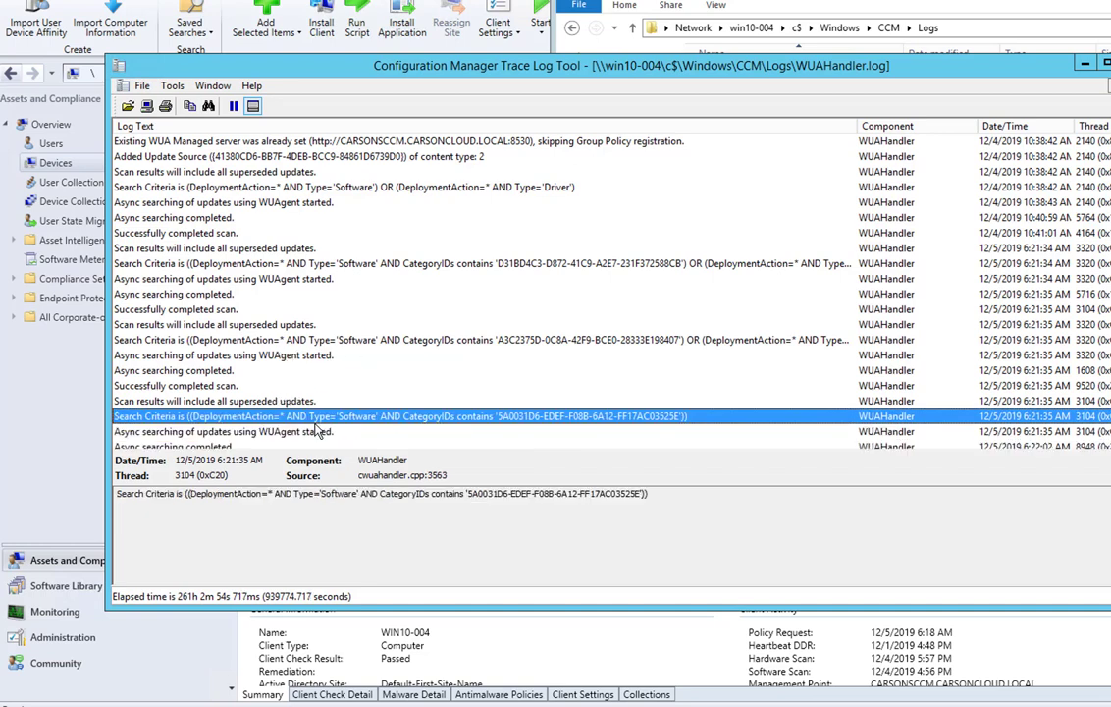
pyautogui.click(343, 433)
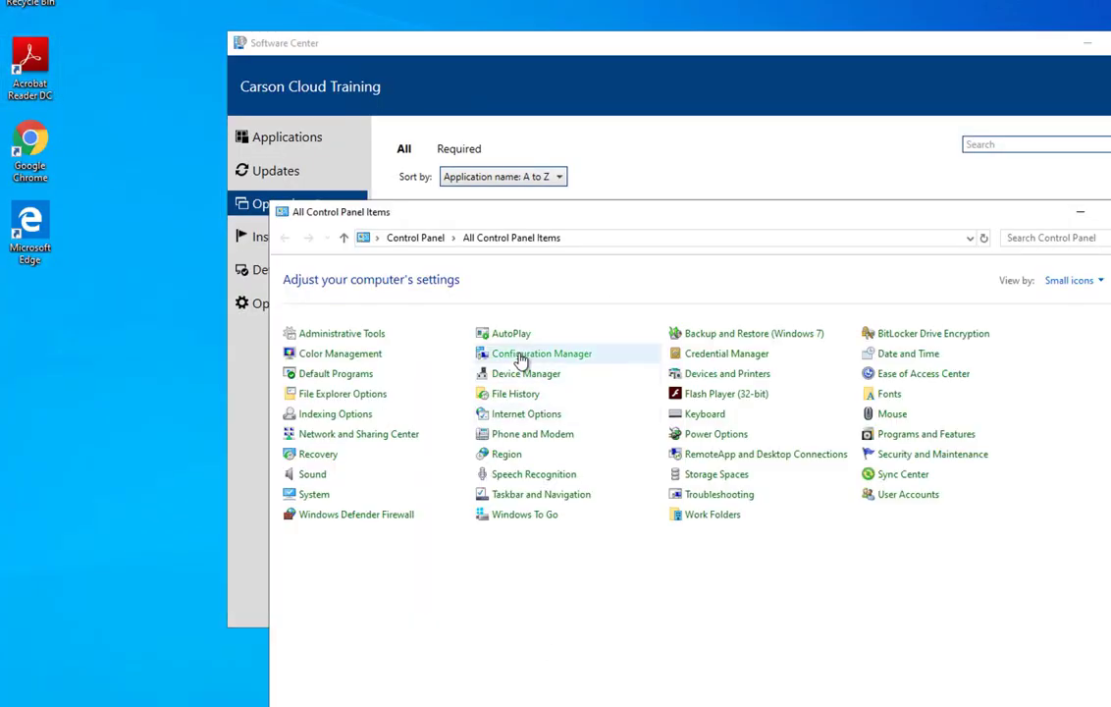
# Open the Configuration Manager client properties in the Windows 10 client's Control Panel and run the Machine Policy Retrieval & Evaluation Cycle
pyautogui.click(521, 355)
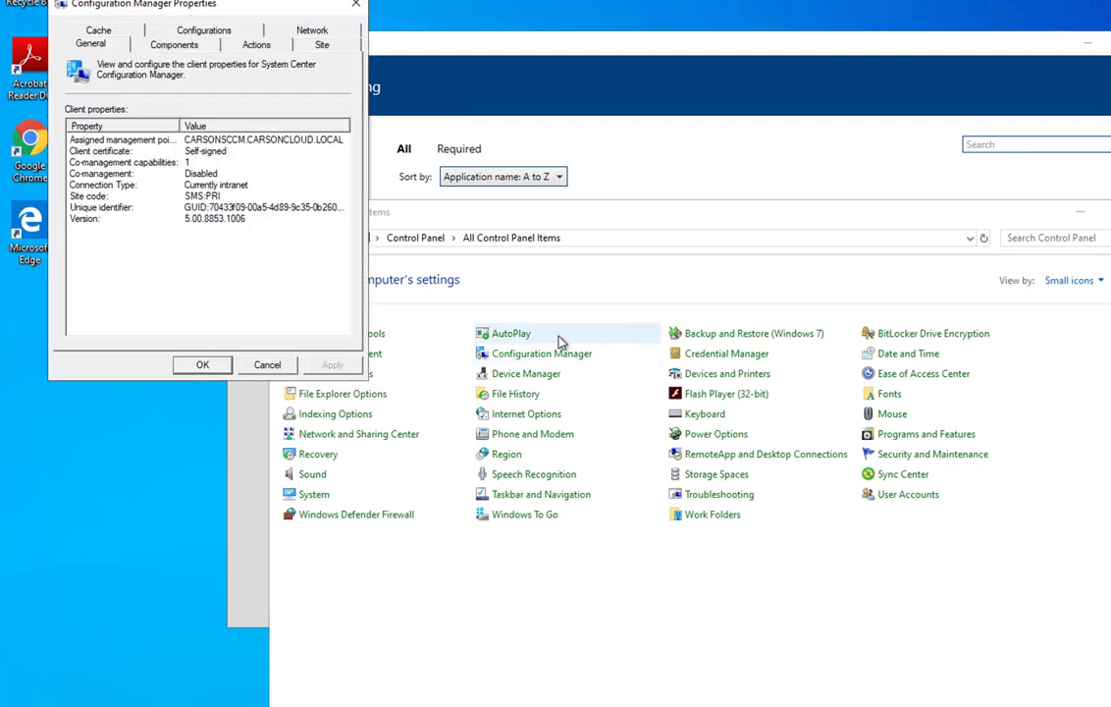
pyautogui.click(251, 49)
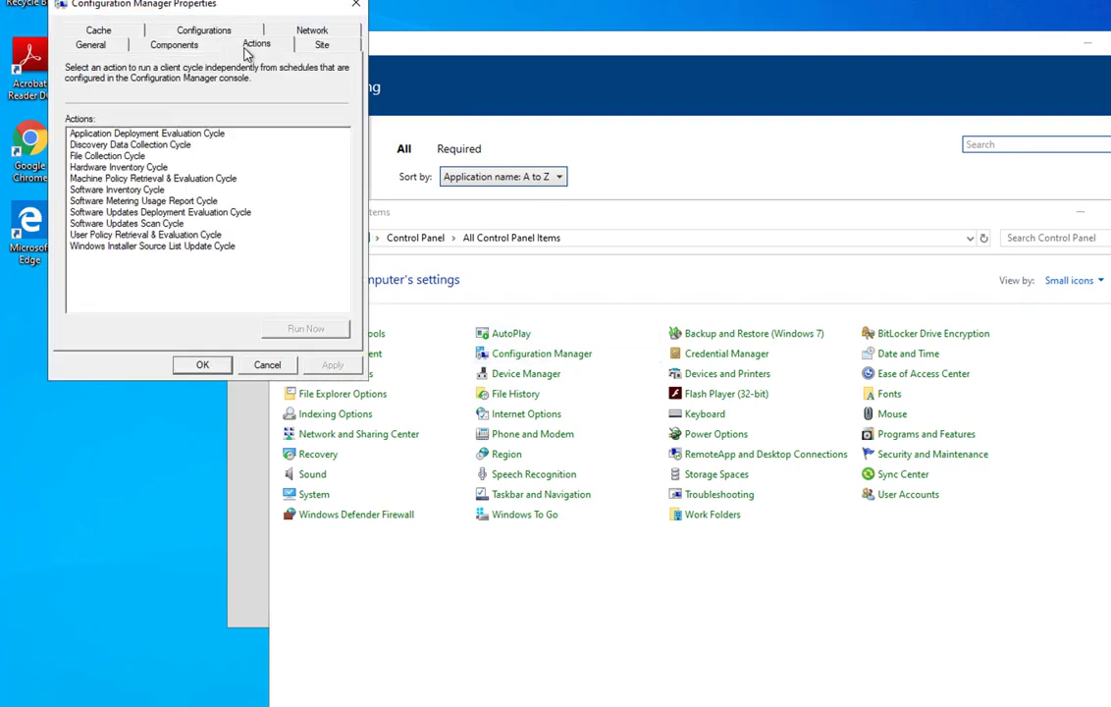
pyautogui.click(141, 179)
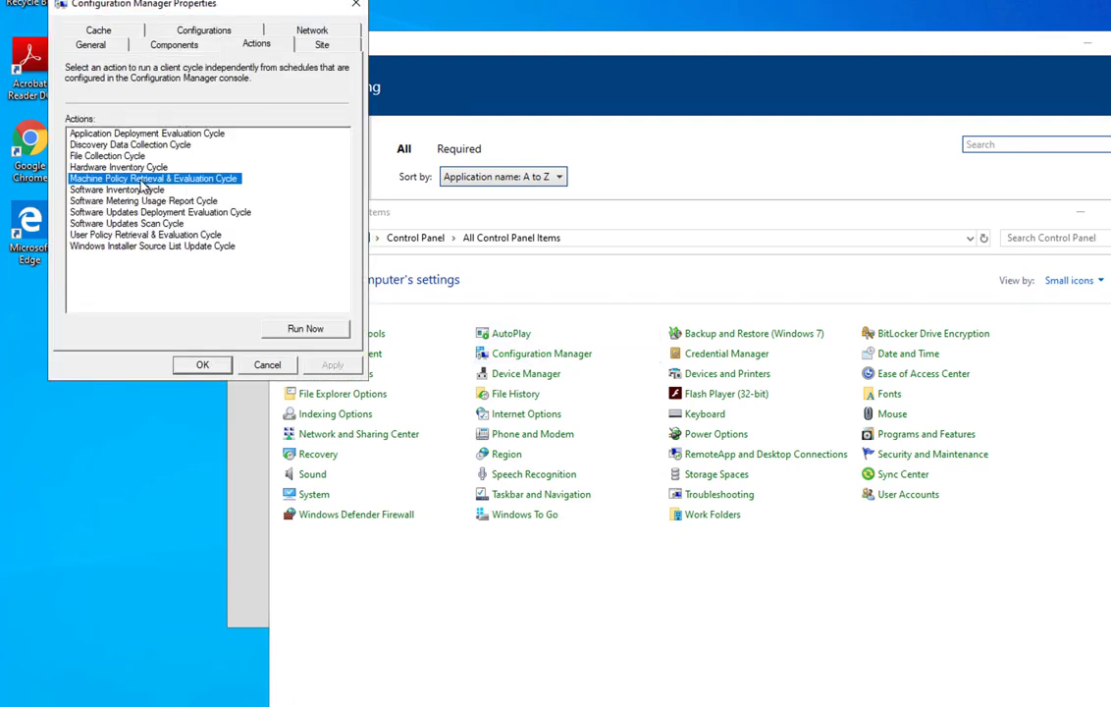
pyautogui.click(294, 329)
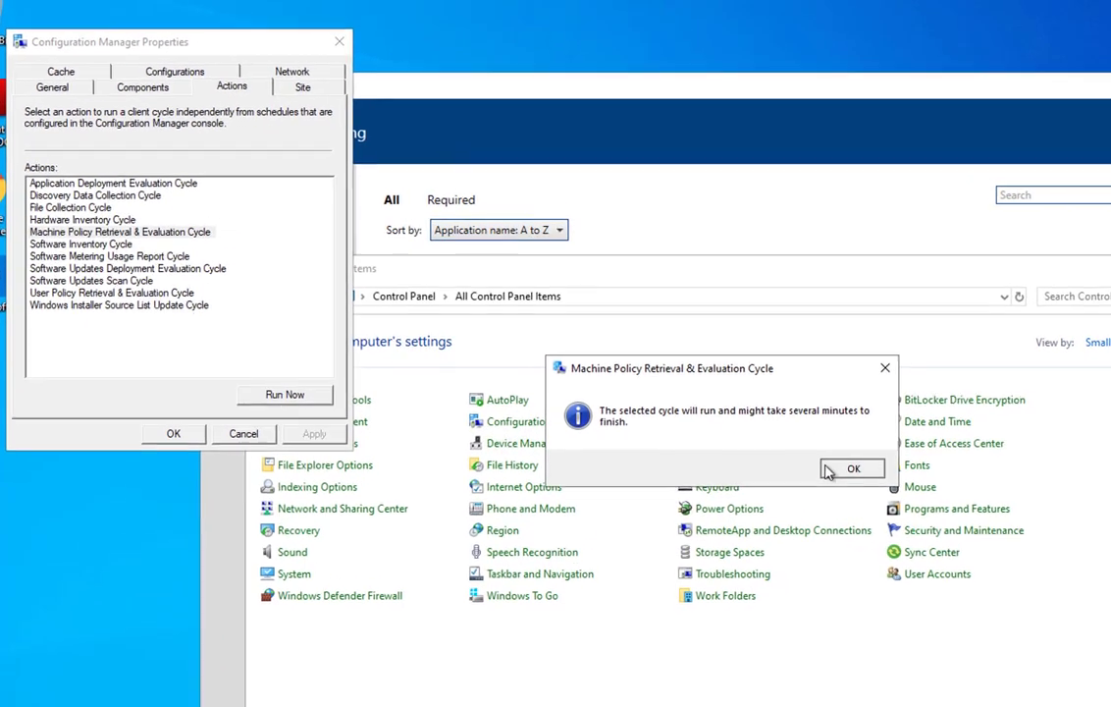
pyautogui.click(832, 414)
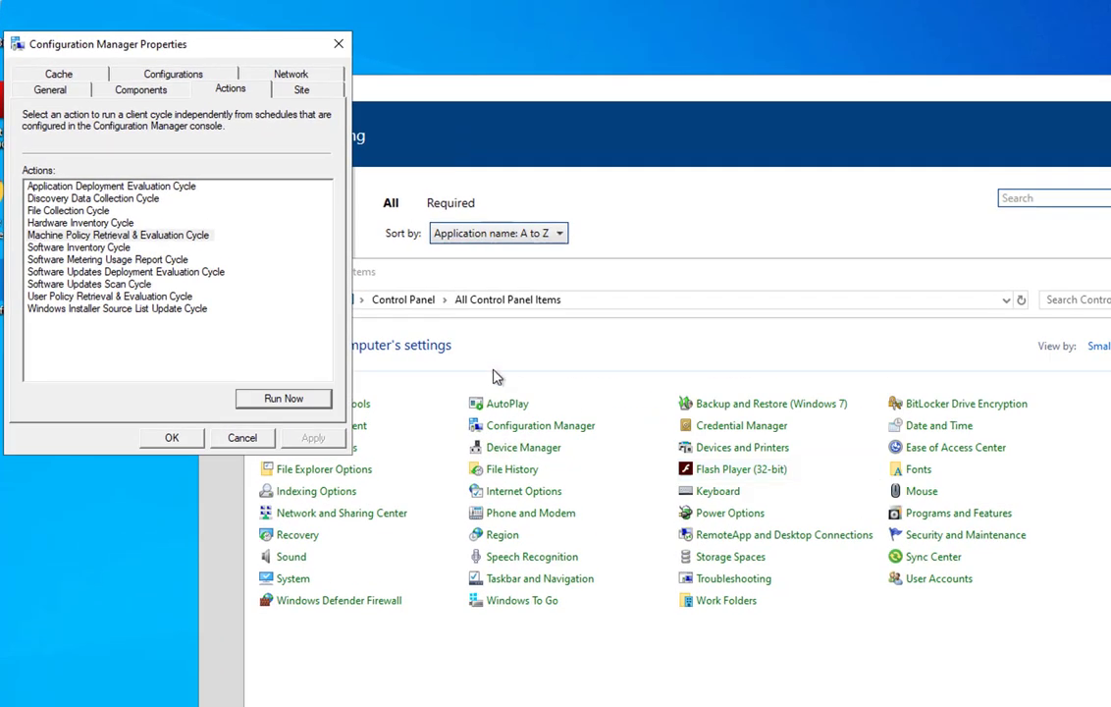
# Run the Software Updates Deployment Evaluation Cycle on the client
pyautogui.click(124, 272)
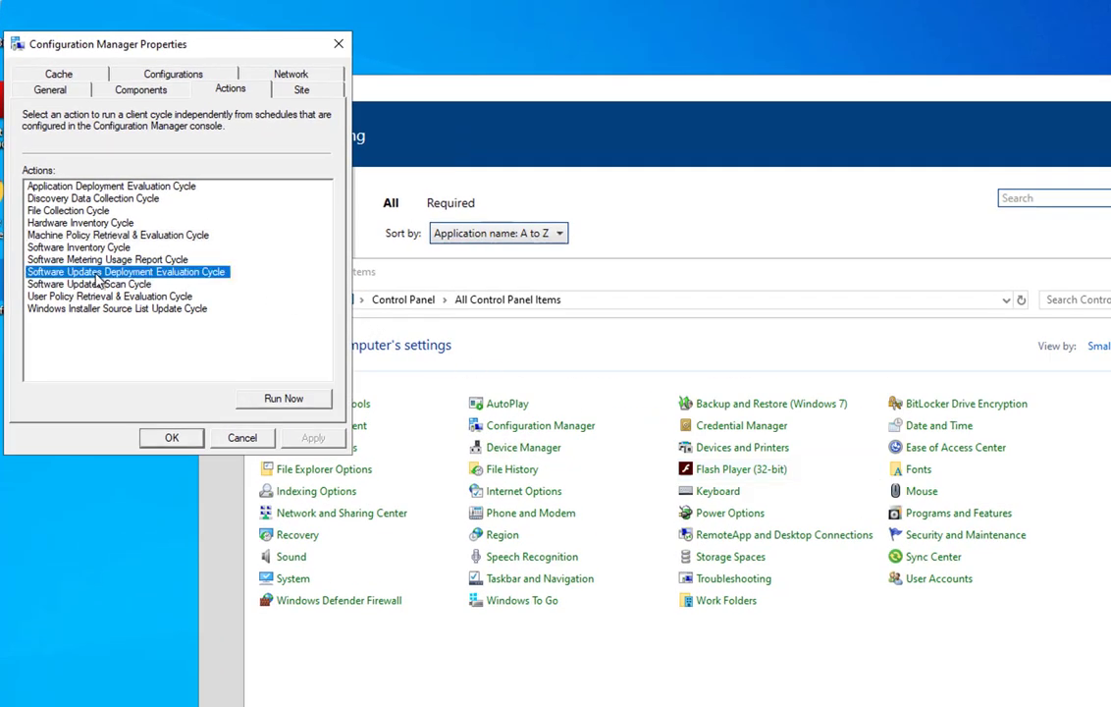
pyautogui.click(274, 399)
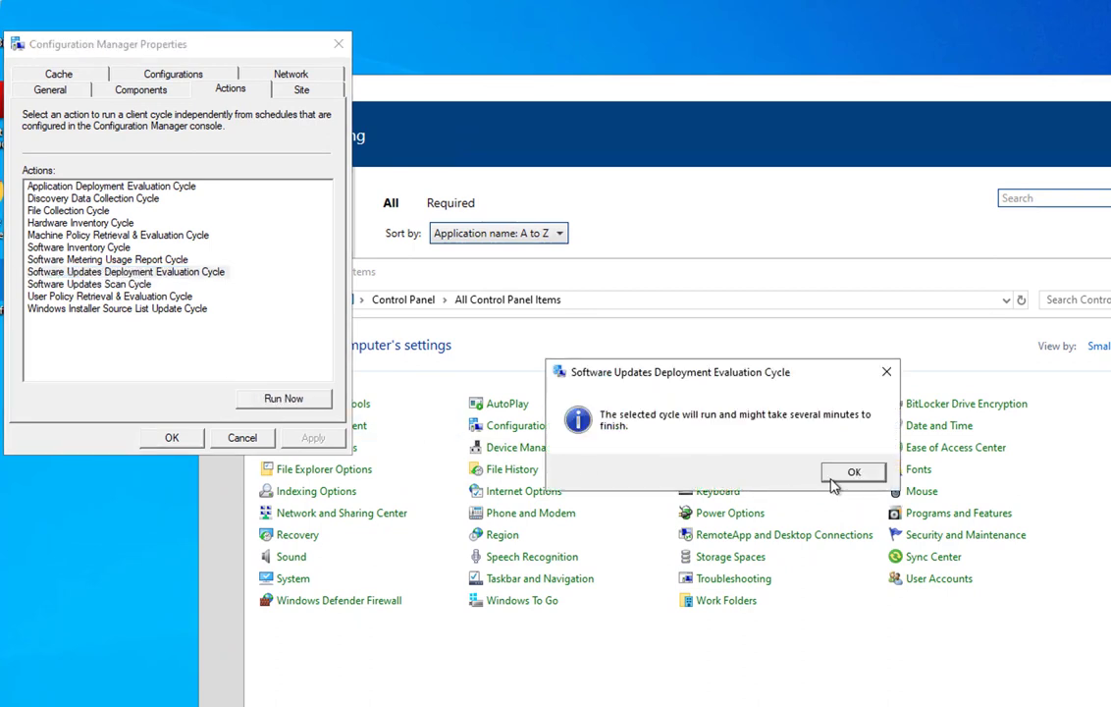
pyautogui.click(850, 473)
# Run the Software Updates Scan Cycle on the client and close the Configuration Manager properties
pyautogui.click(118, 284)
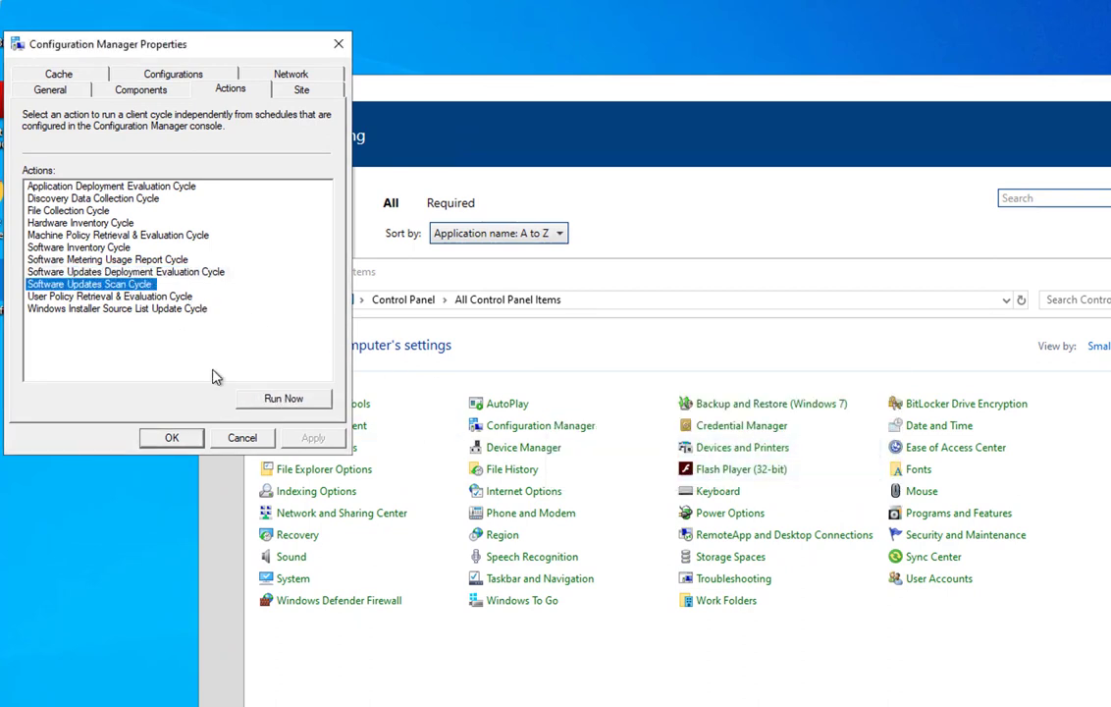
pyautogui.click(283, 398)
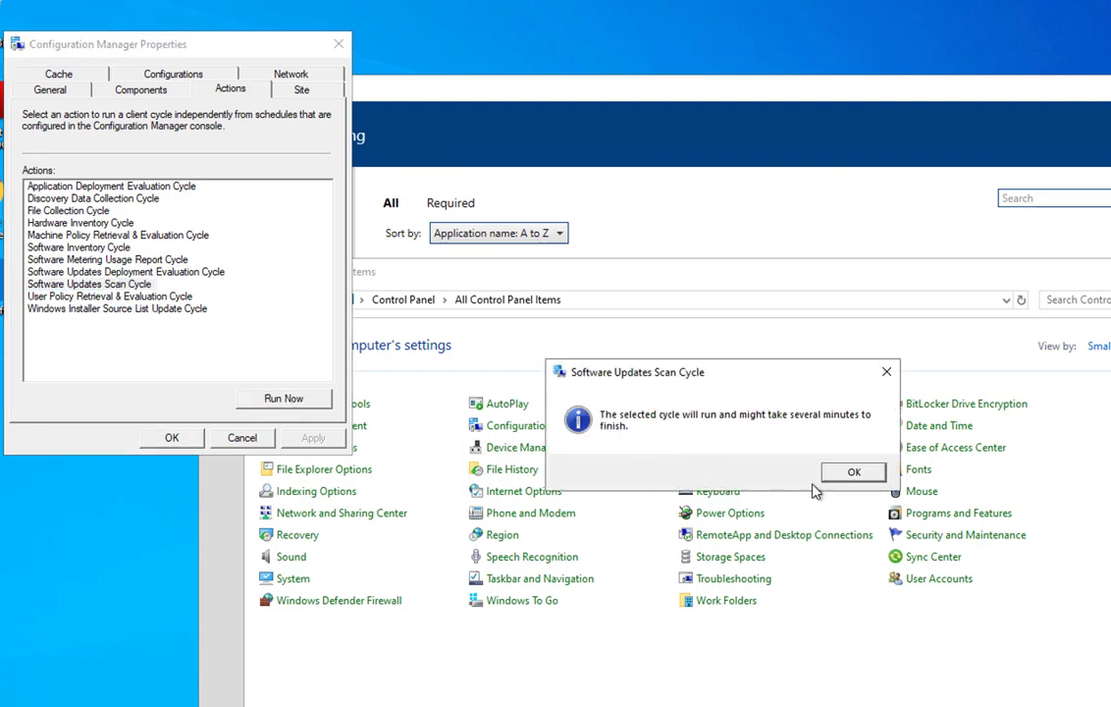
pyautogui.click(842, 476)
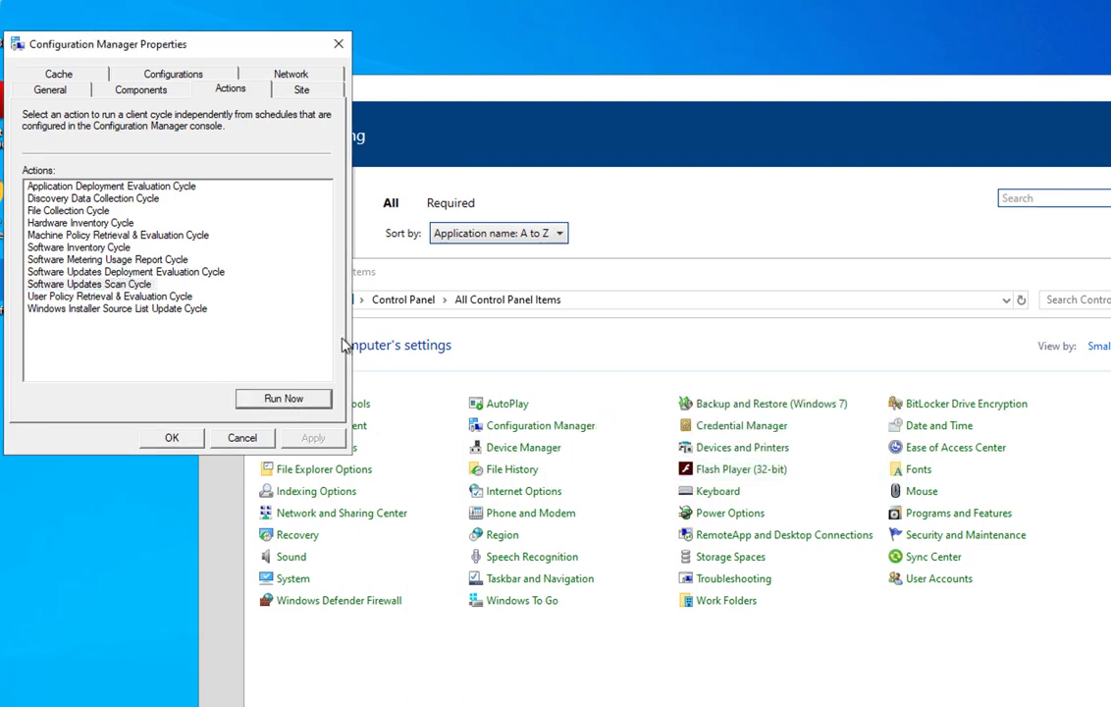
pyautogui.click(168, 438)
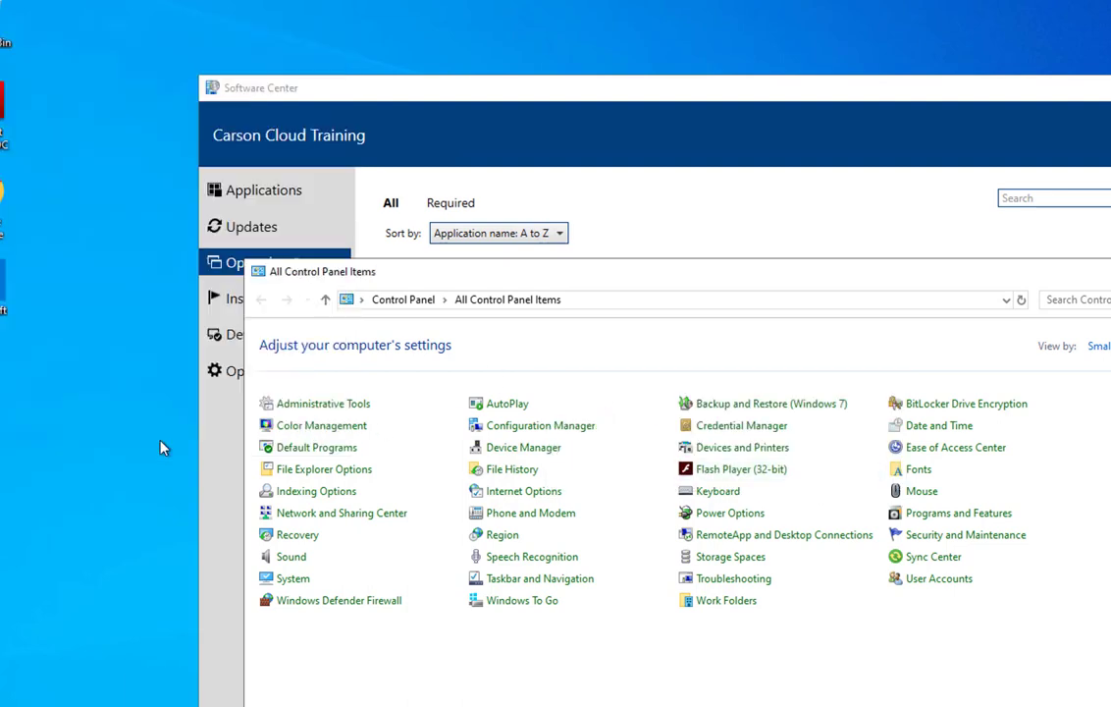
# Show the Updates list in the client's Software Center, and check the latest search entries in WUAHandler.log
pyautogui.click(221, 525)
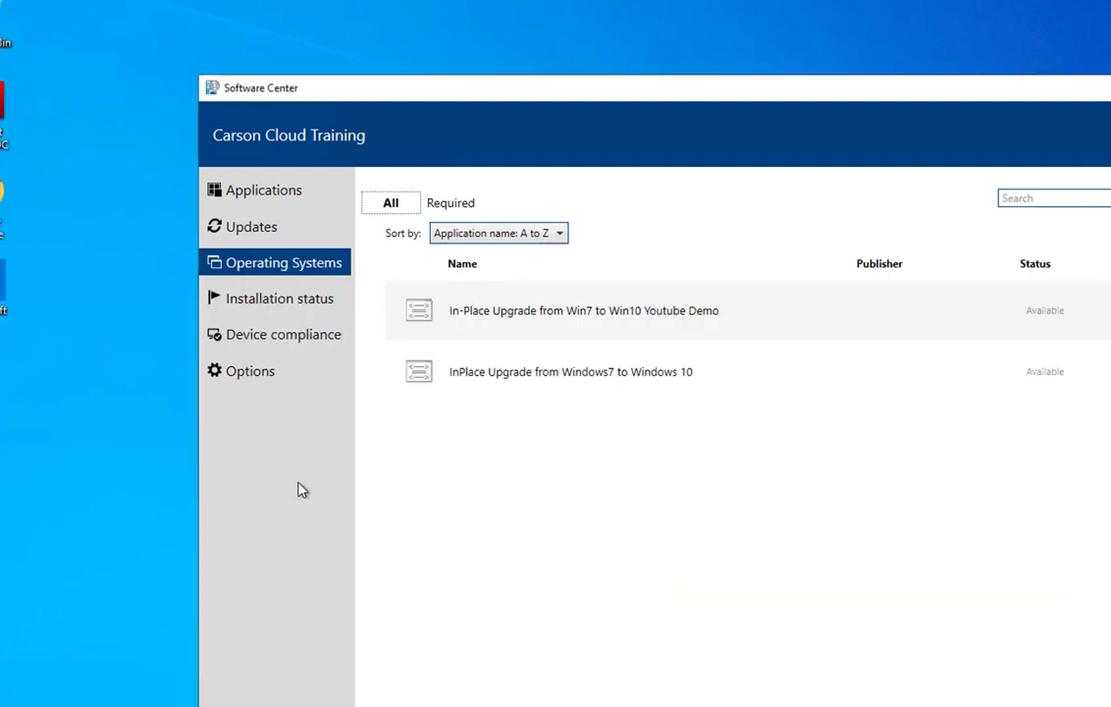
pyautogui.click(267, 234)
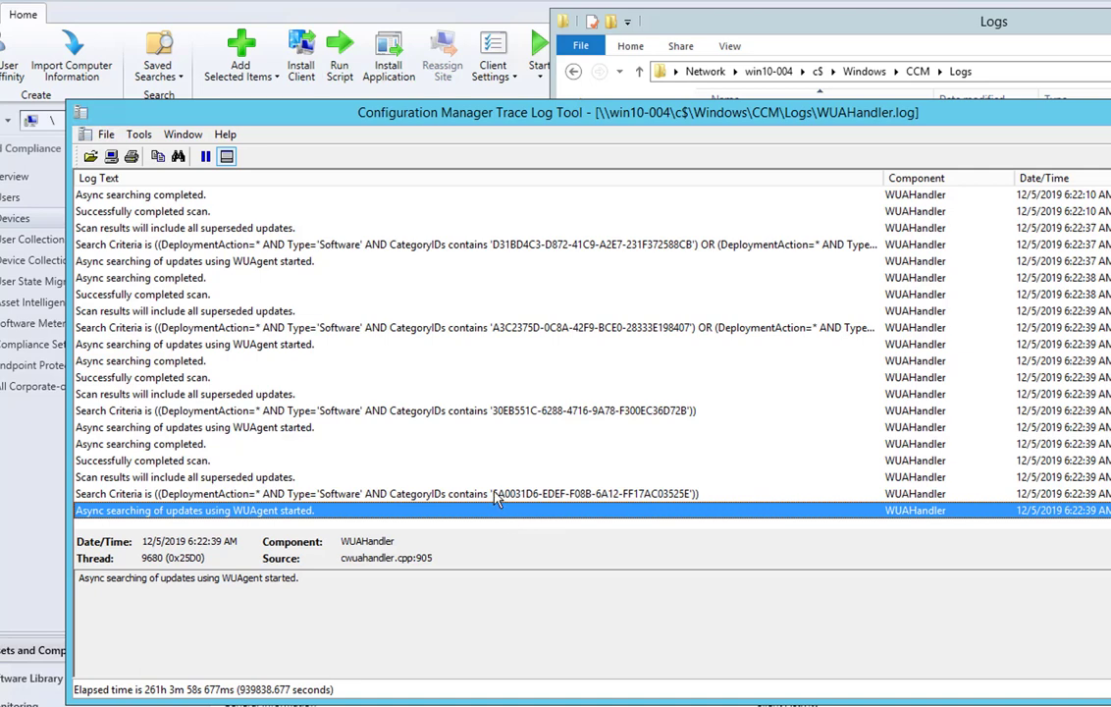
pyautogui.click(496, 494)
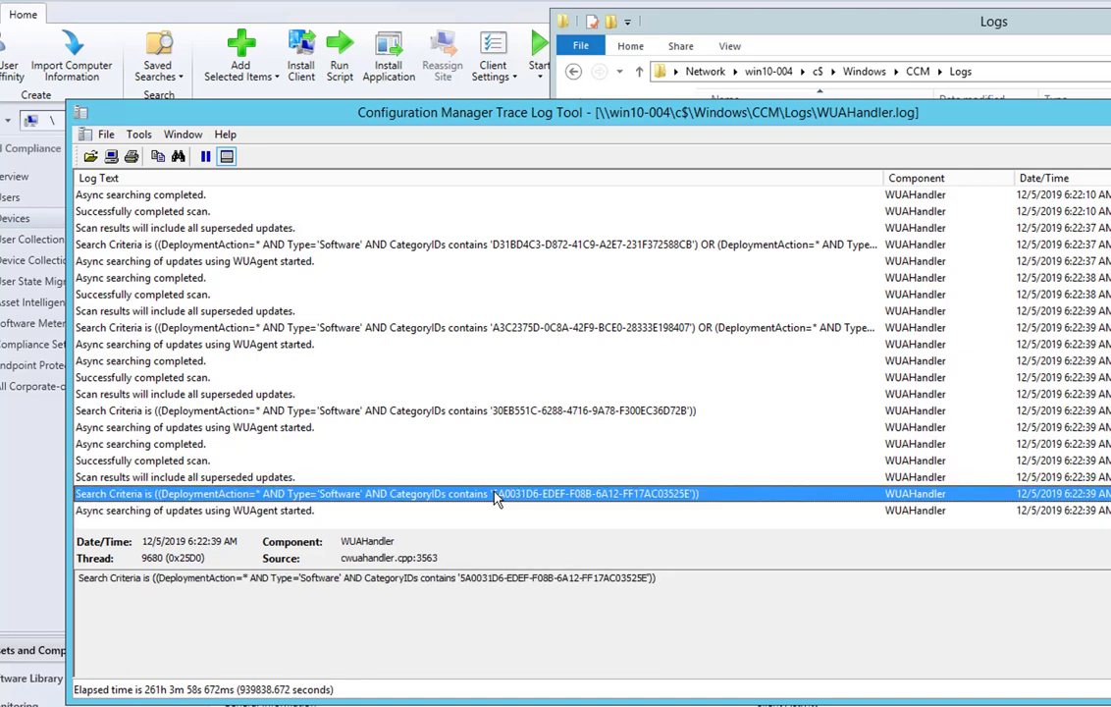
pyautogui.click(436, 510)
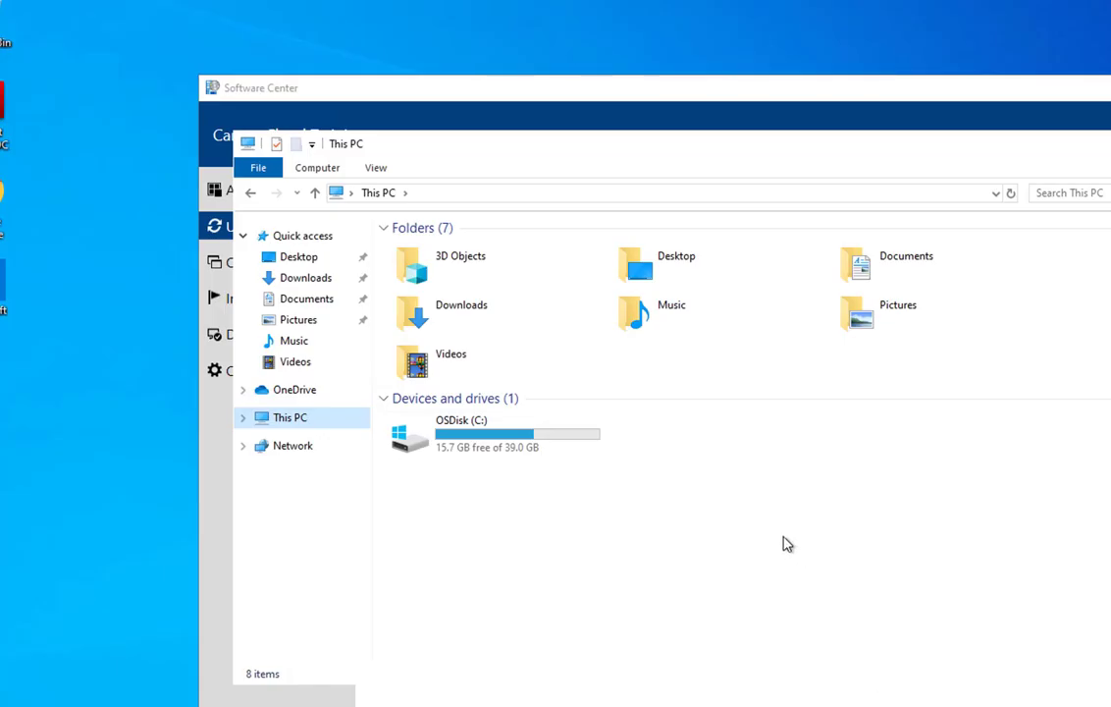
# Browse to C:\Windows\ccmcache on the client and refresh the folder to check for downloaded update content
pyautogui.doubleClick(496, 446)
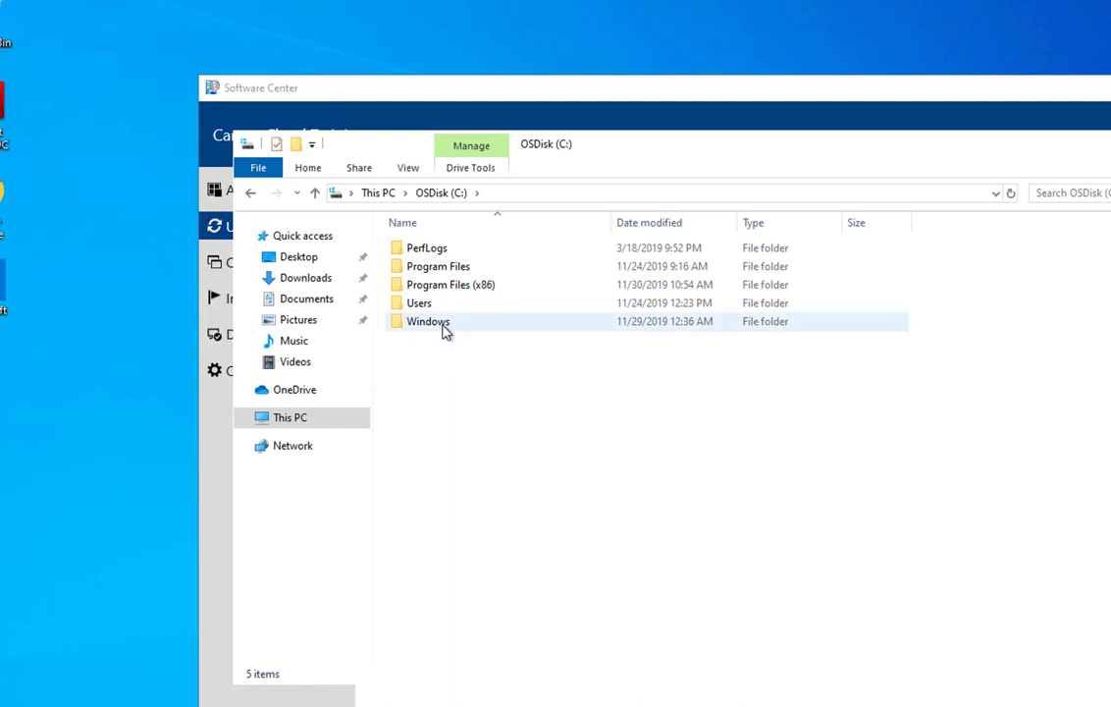
pyautogui.doubleClick(443, 331)
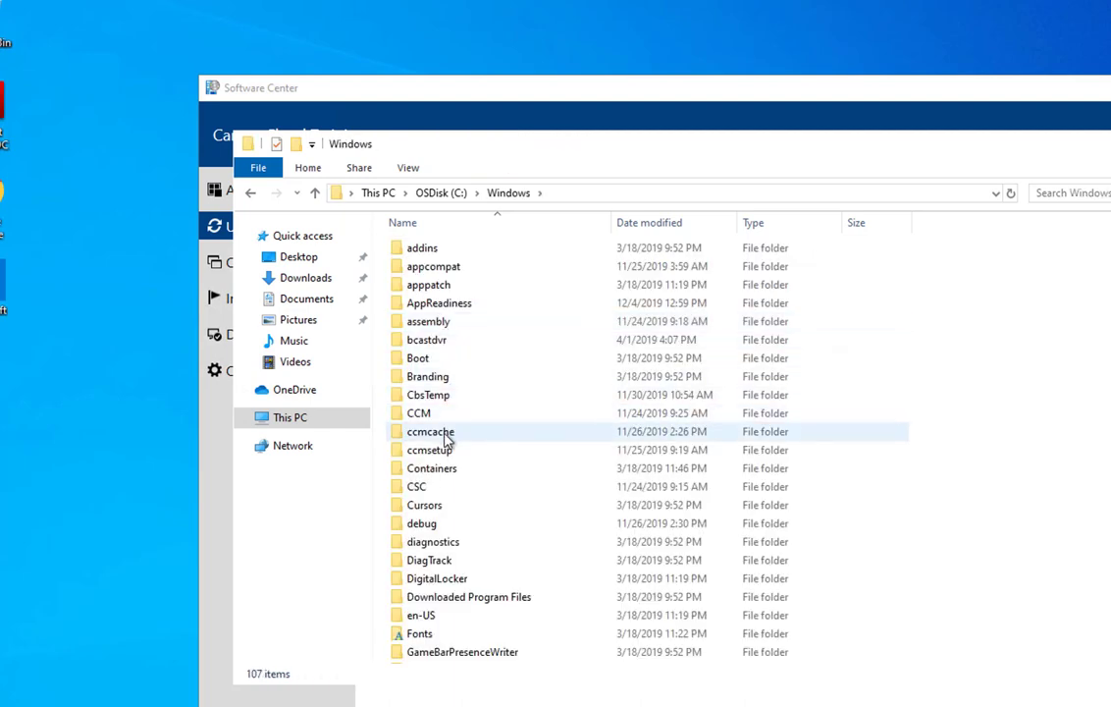
pyautogui.doubleClick(444, 434)
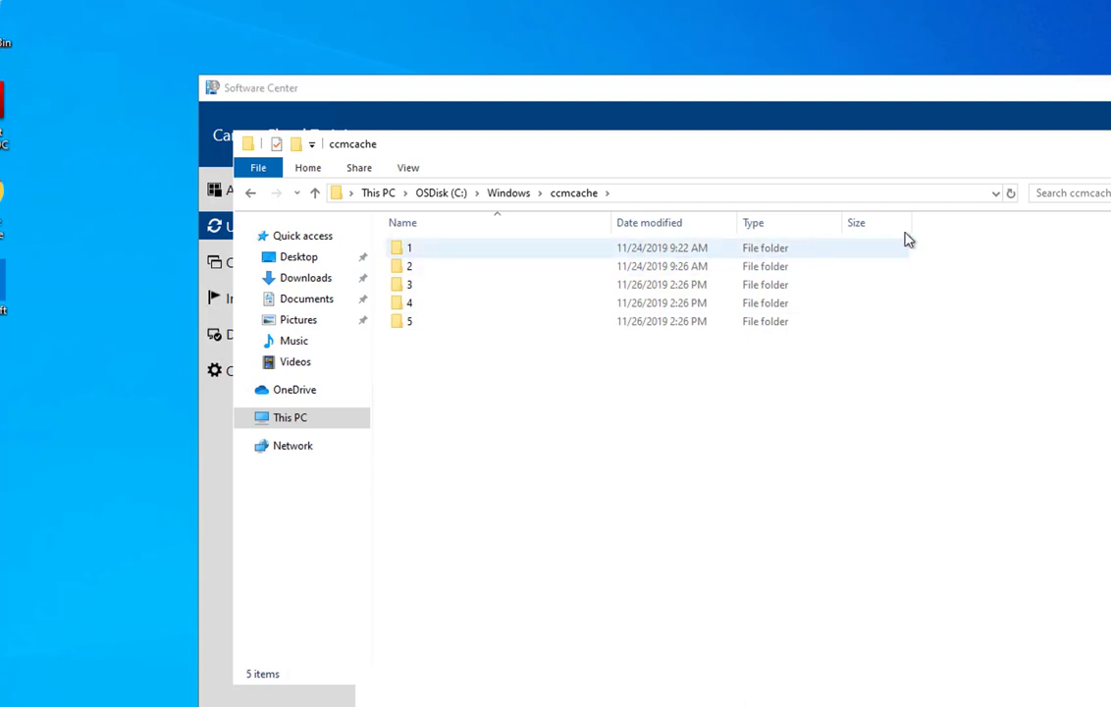
pyautogui.click(1011, 194)
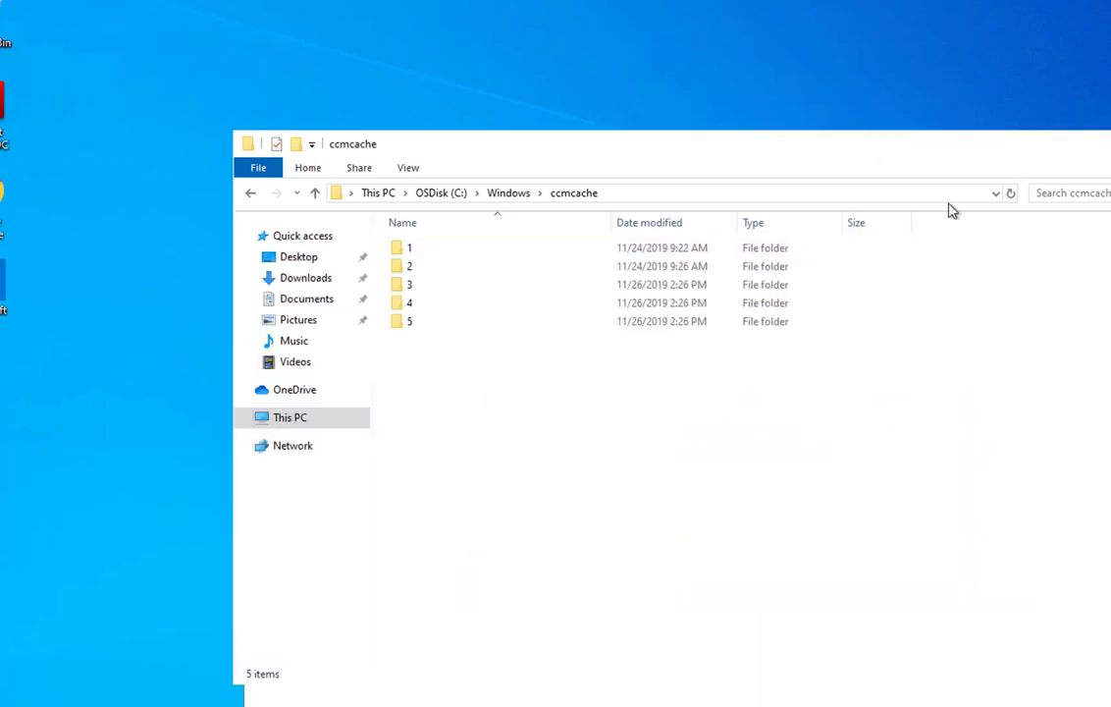
pyautogui.click(1011, 193)
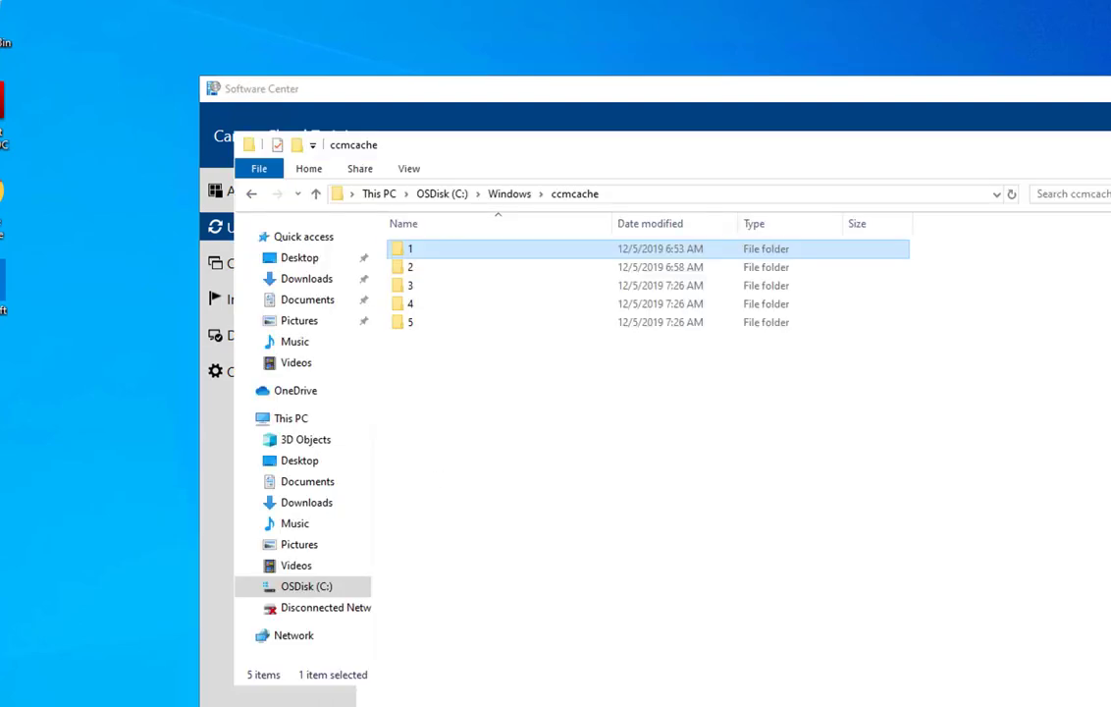
# Inspect the contents of cache folders 5 and 4, and return to the ccmcache folder
pyautogui.click(428, 324)
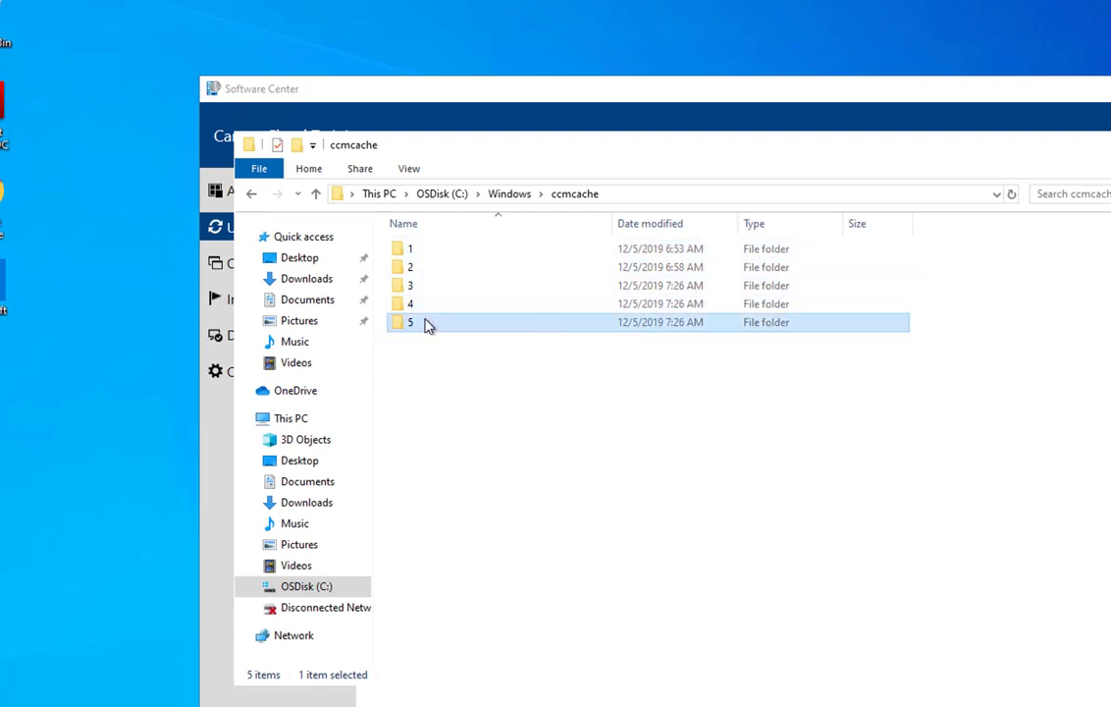
pyautogui.doubleClick(428, 323)
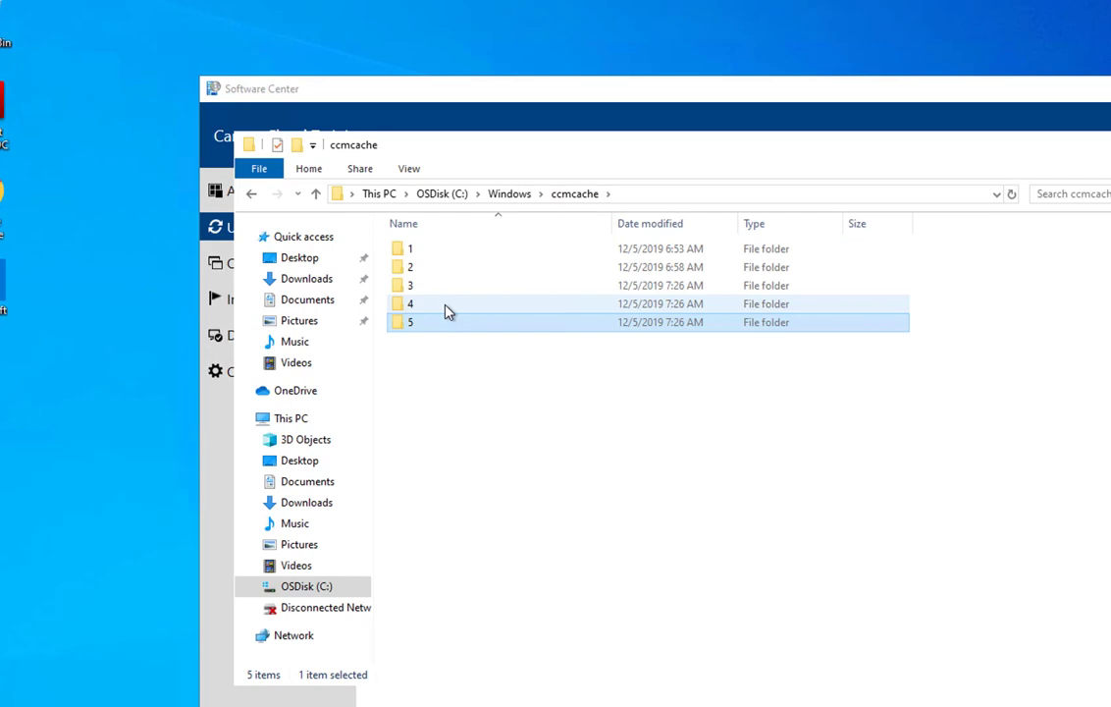
pyautogui.doubleClick(446, 306)
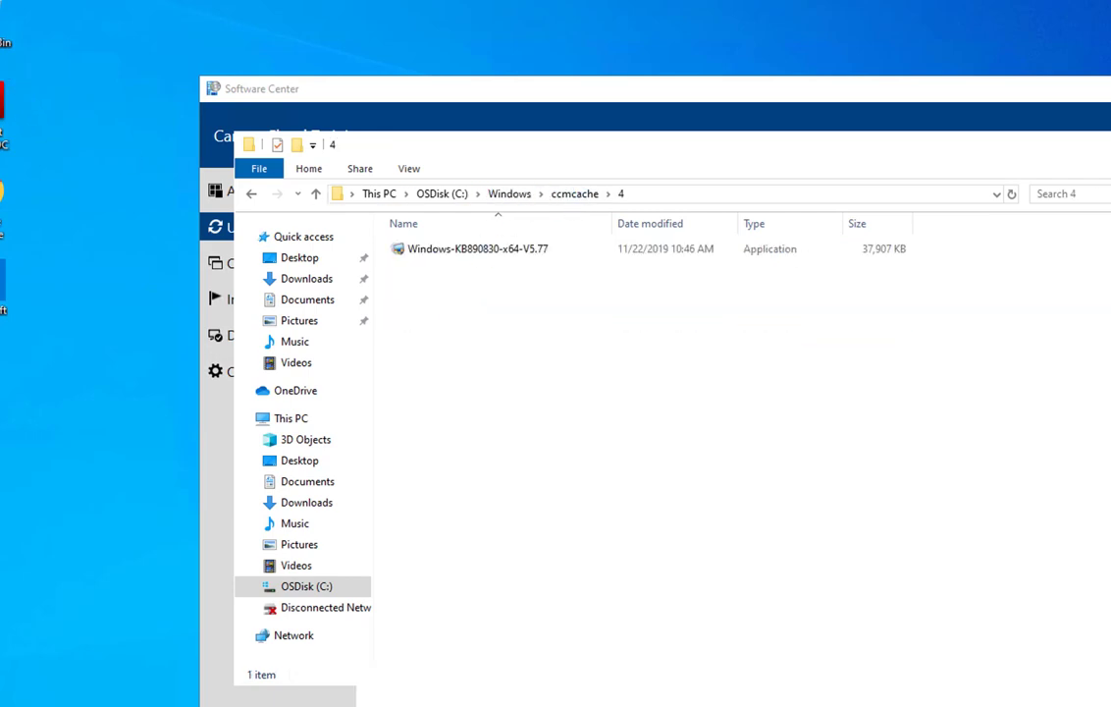
pyautogui.click(573, 193)
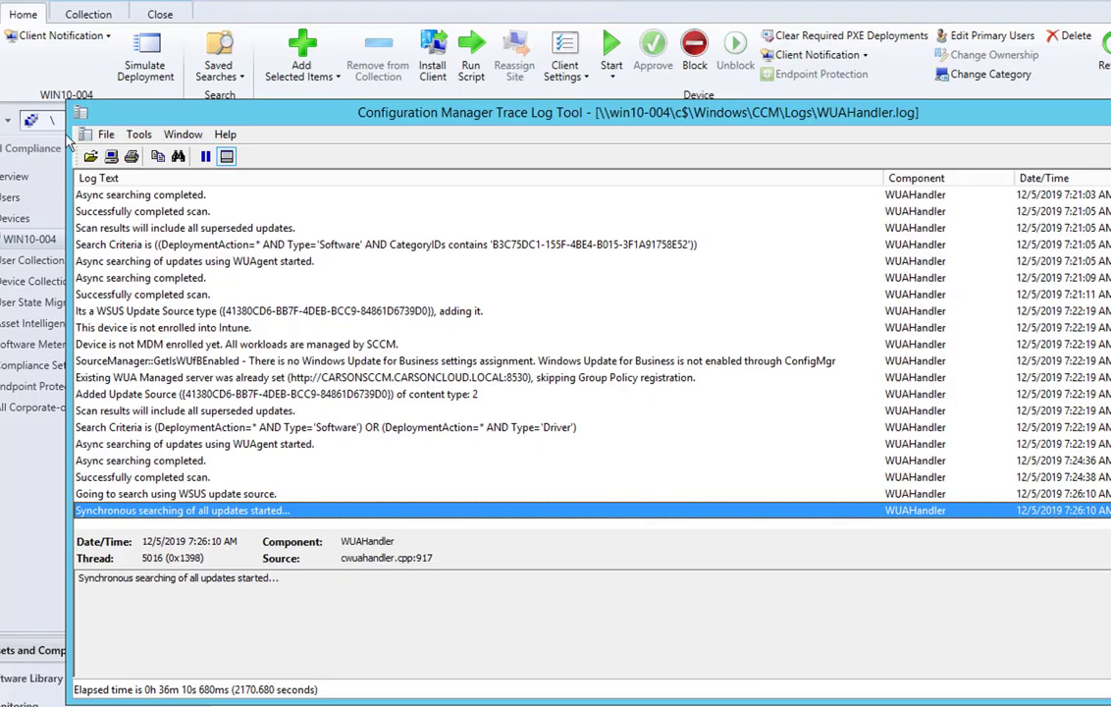
# Examine the scan completion and WSUS update source search entries in WUAHandler.log
pyautogui.click(422, 461)
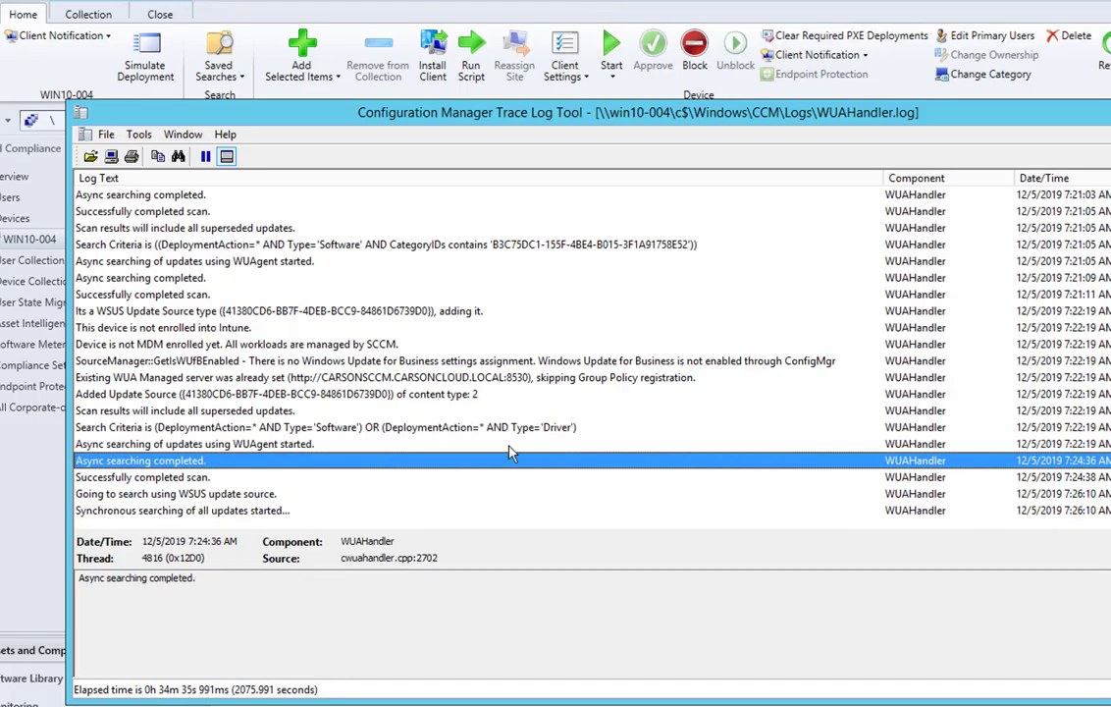
pyautogui.click(412, 493)
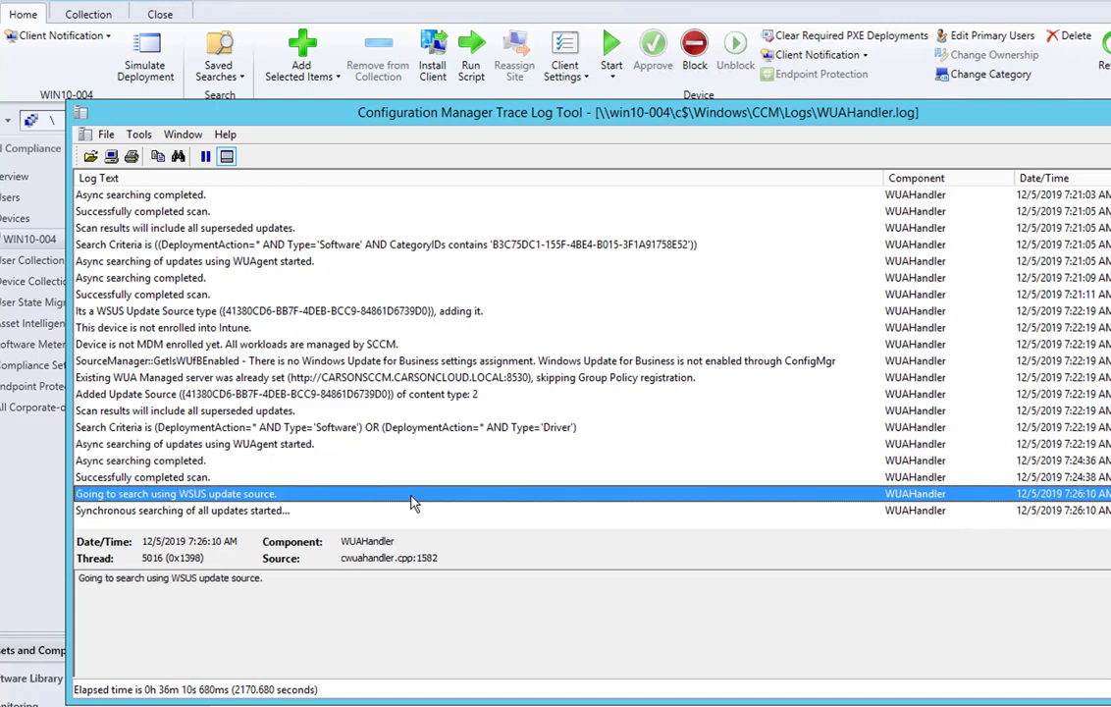
pyautogui.click(403, 510)
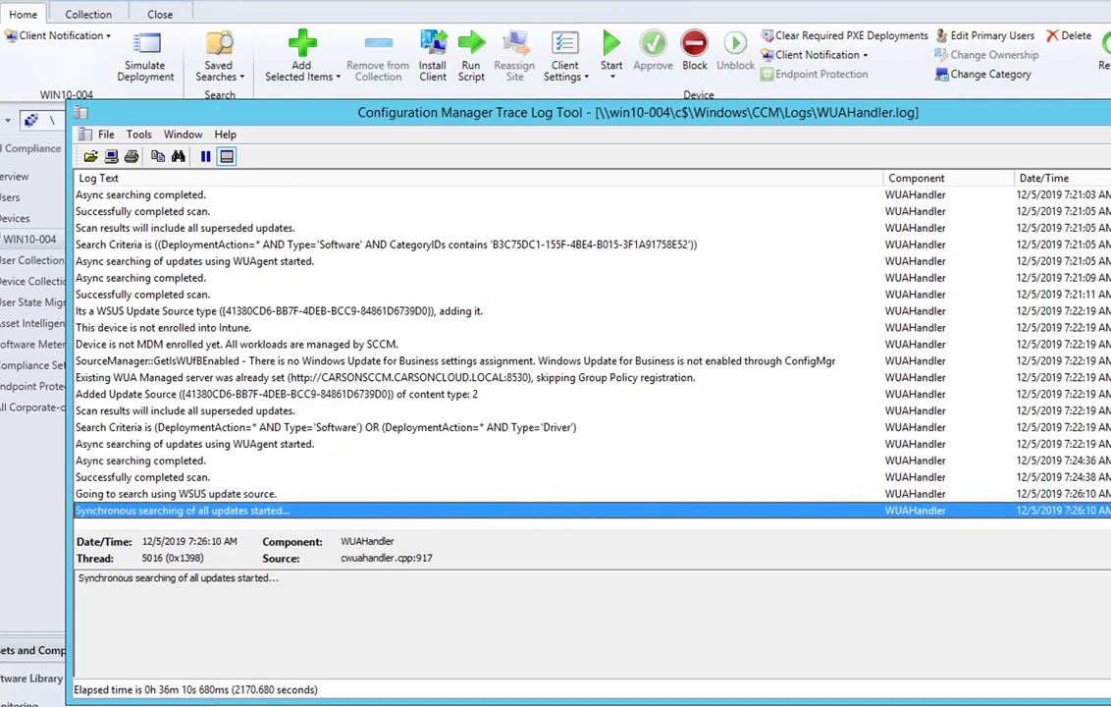
# Reload the Updates list in the client's Software Center by switching to Operating Systems and back
pyautogui.click(267, 428)
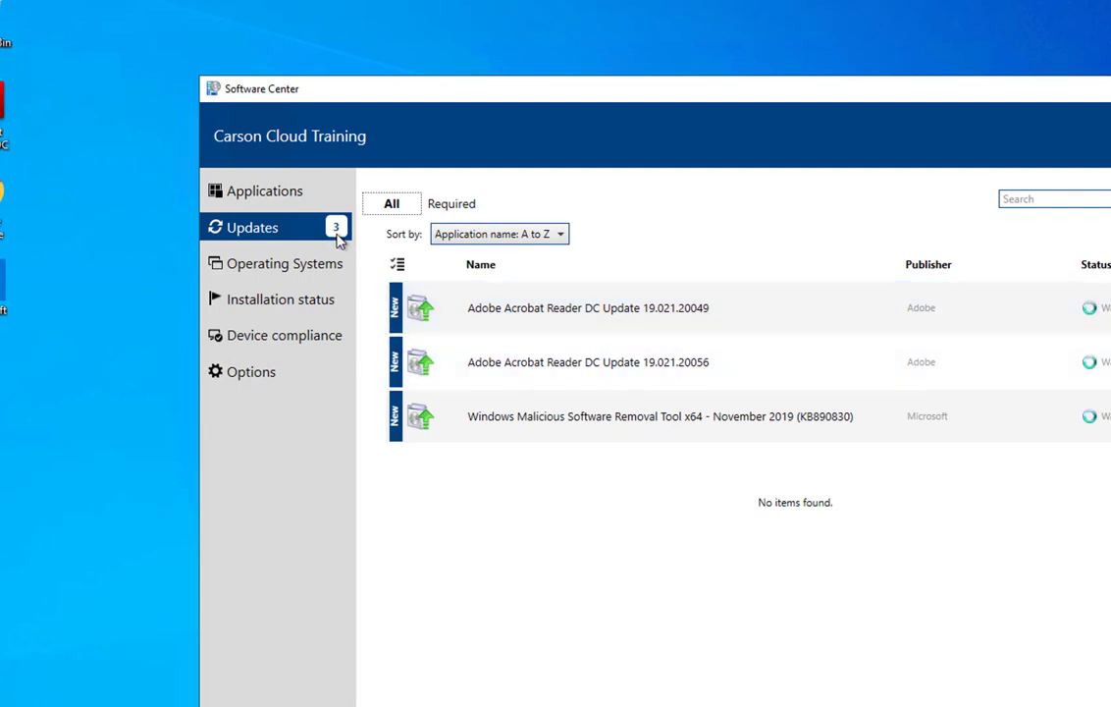
pyautogui.click(283, 265)
pyautogui.click(270, 229)
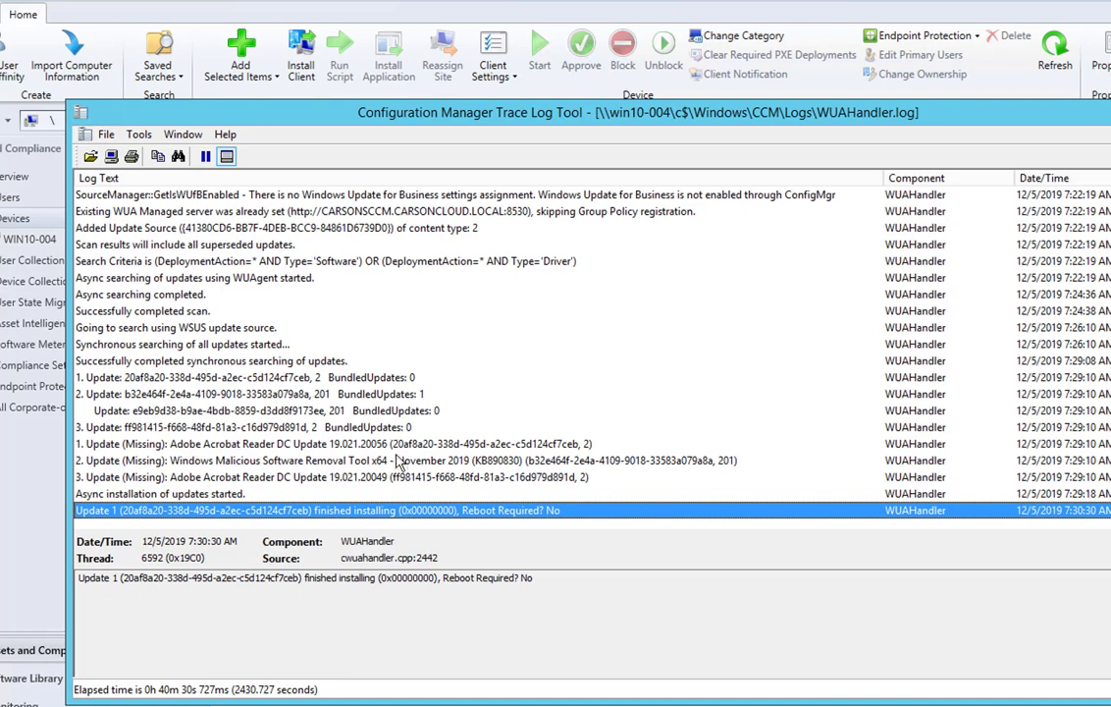
# Examine WUAHandler.log for the missing Adobe Acrobat Reader and Malicious Software Removal Tool updates, and for the update installation result
pyautogui.click(320, 446)
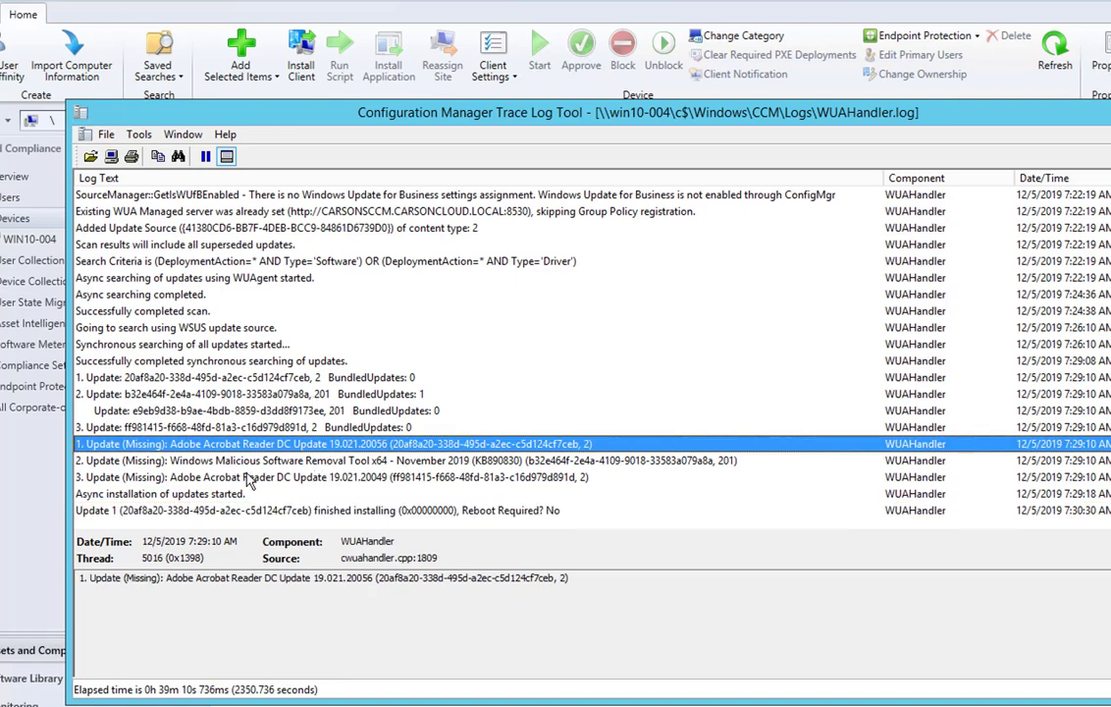
pyautogui.click(355, 464)
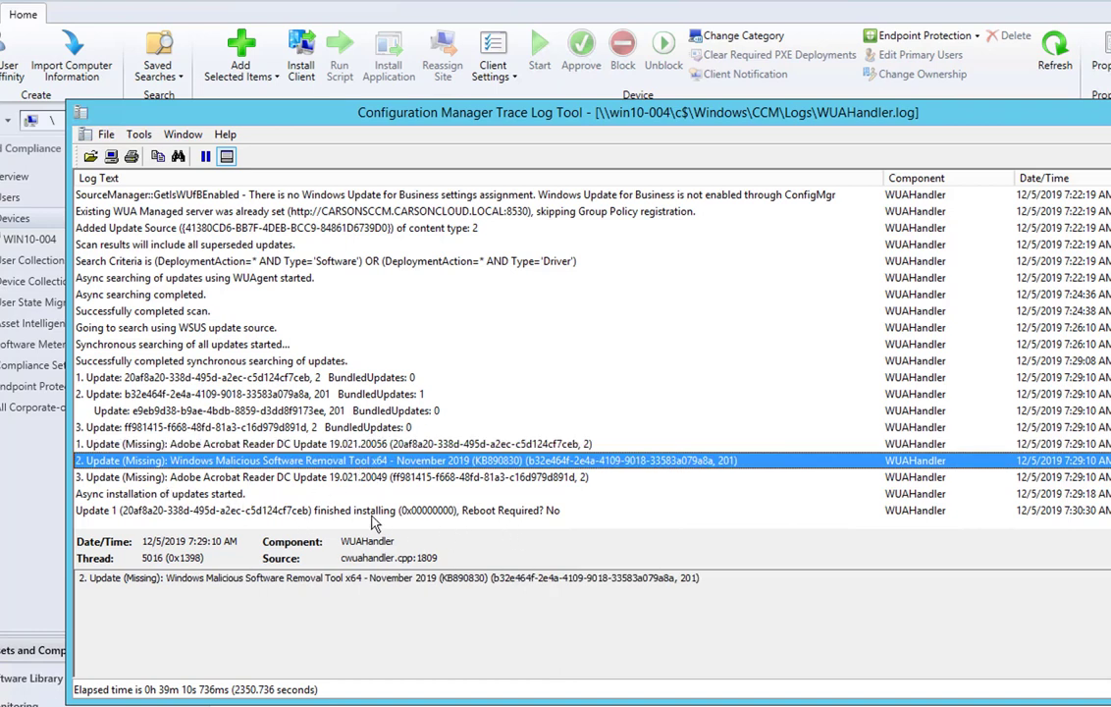
pyautogui.click(278, 512)
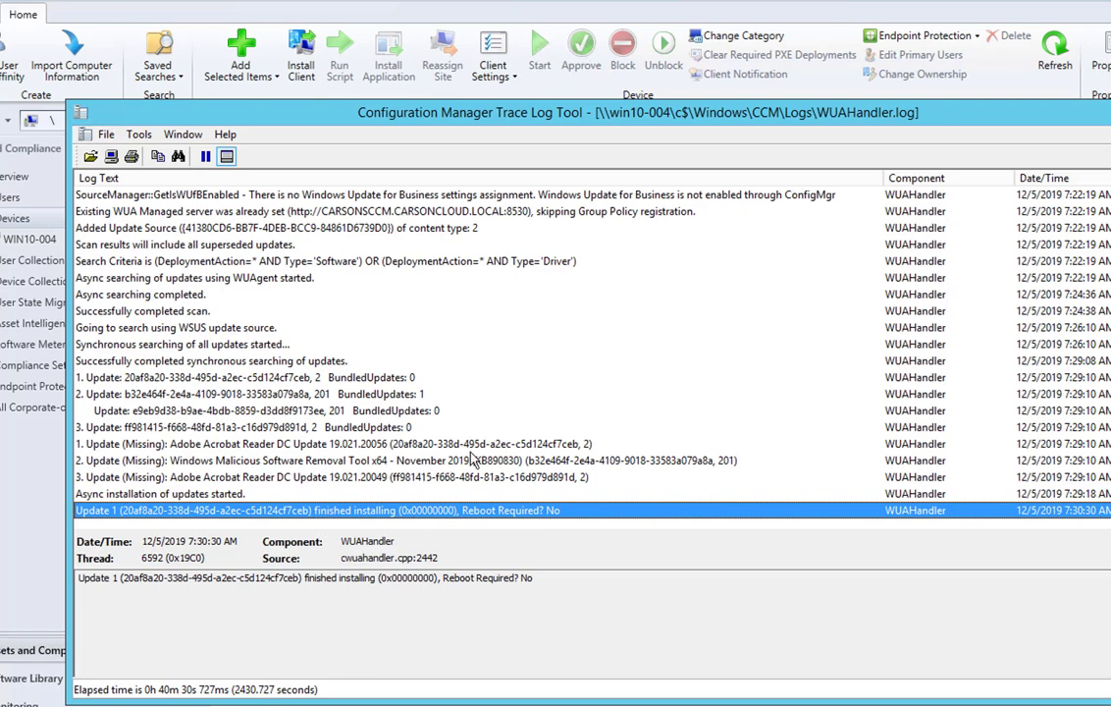
pyautogui.click(505, 445)
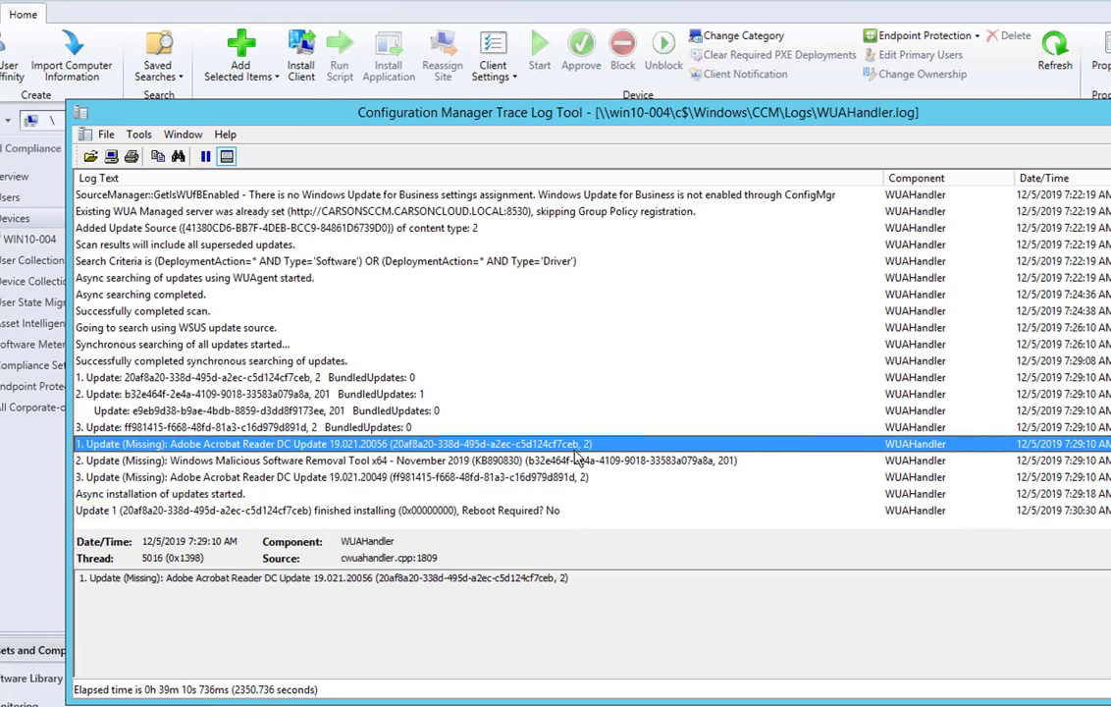
pyautogui.click(338, 504)
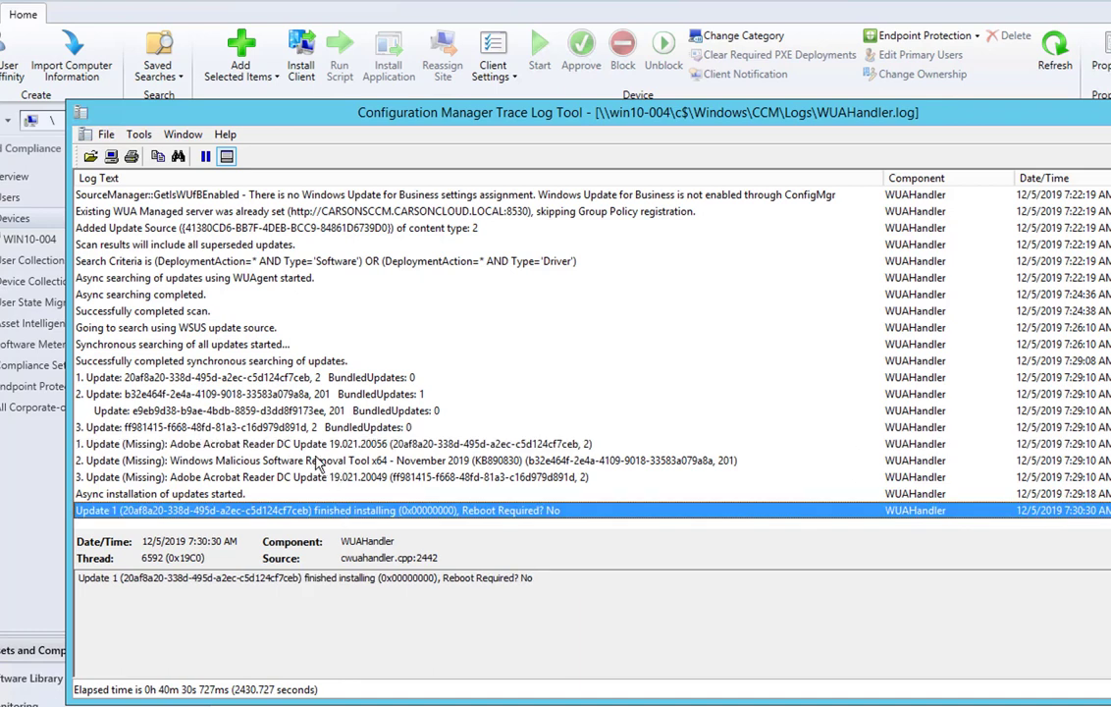
pyautogui.click(274, 462)
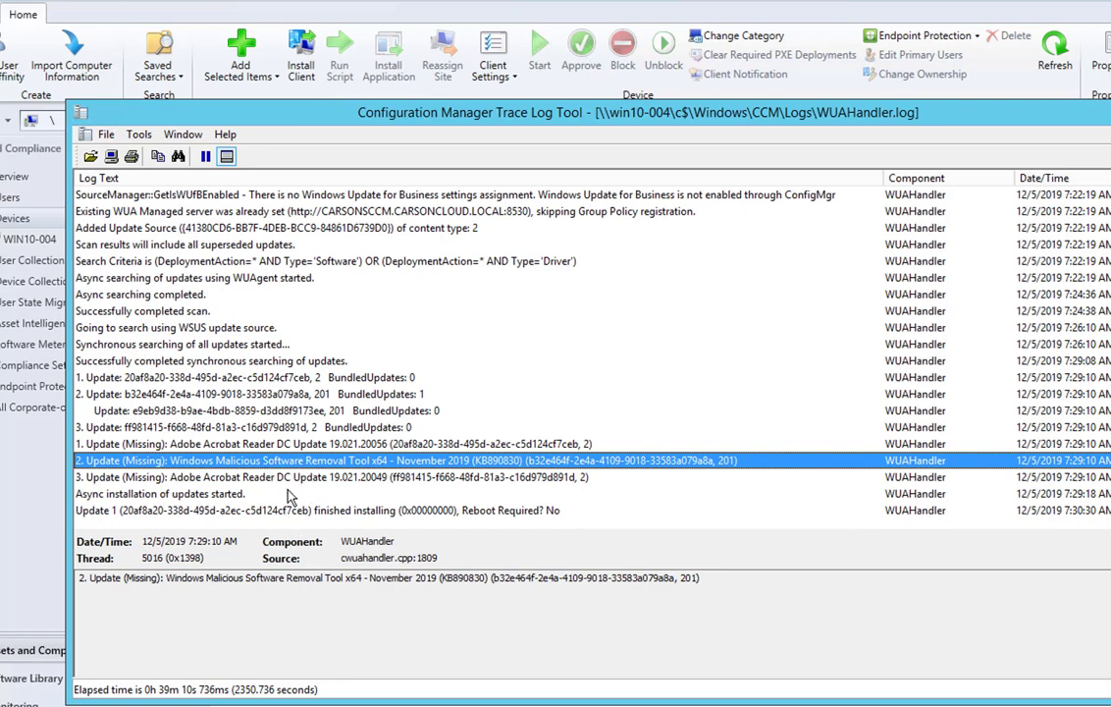
pyautogui.click(402, 513)
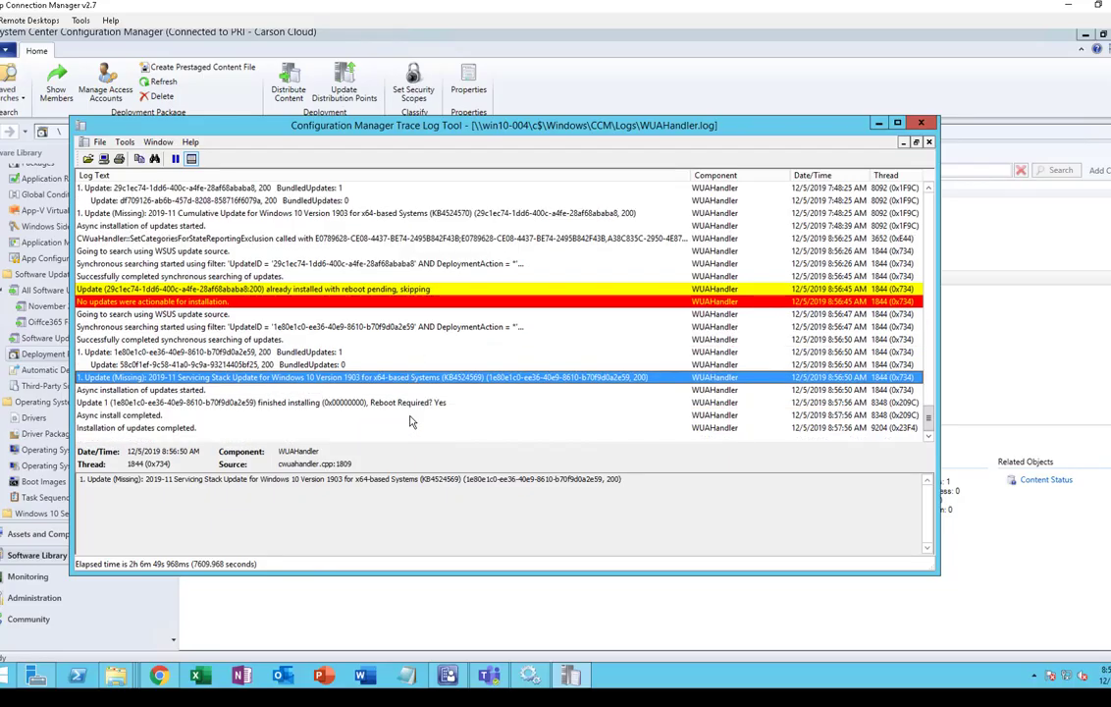
# Examine the Servicing Stack Update (KB4524569) reboot requirement and the preceding Cumulative Update (KB4524570) entries in WUAHandler.log
pyautogui.press('Down')
pyautogui.press('Down')
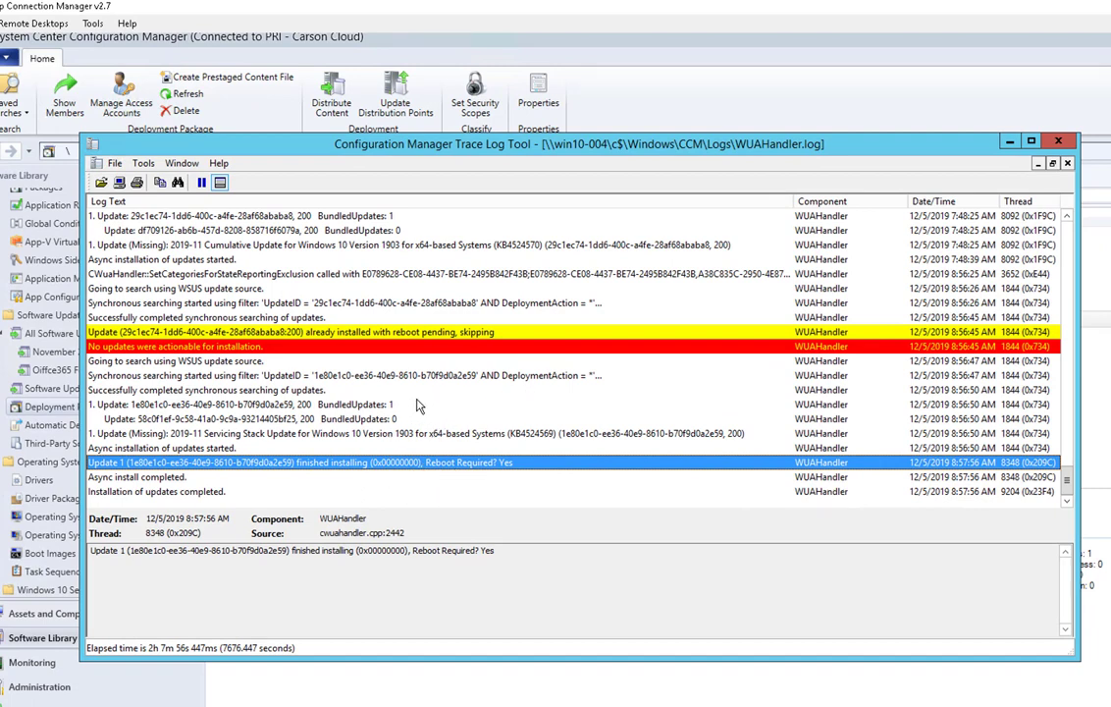
pyautogui.scroll(2, 472, 384)
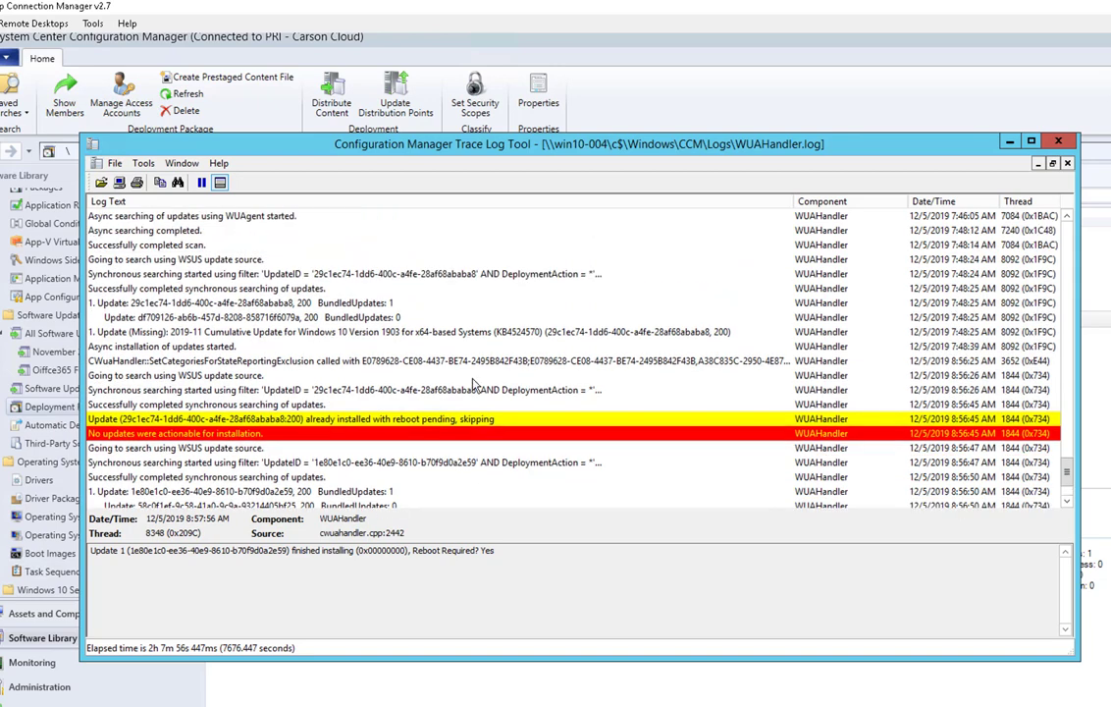
pyautogui.scroll(-2, 472, 384)
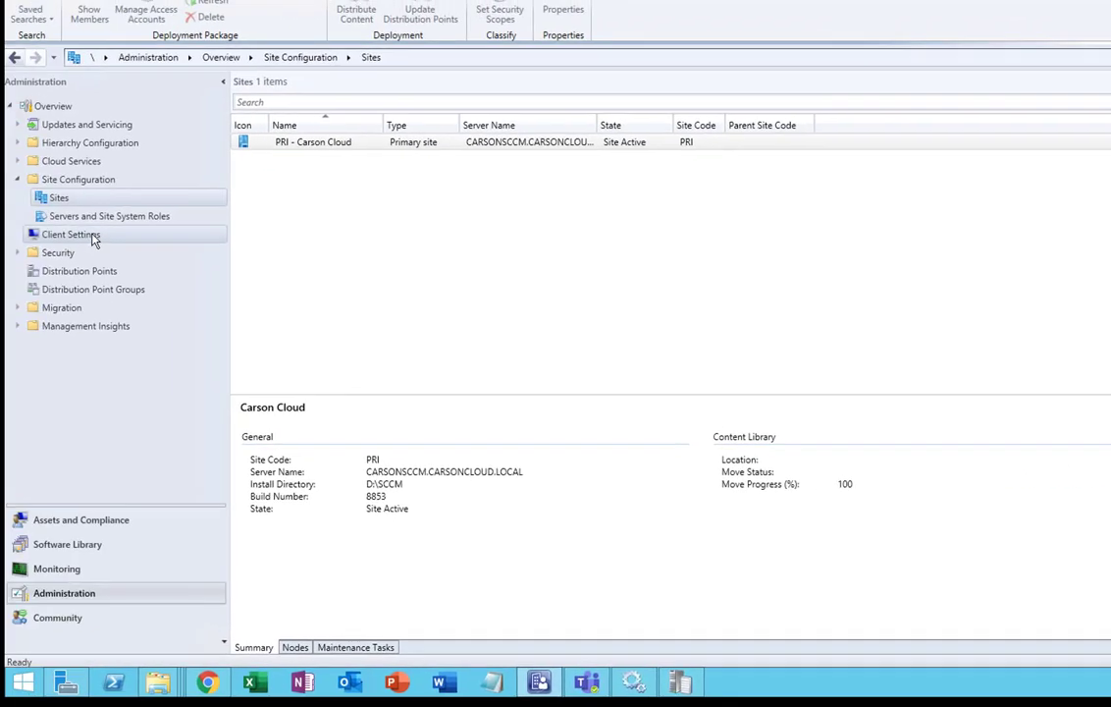
# Open the properties of the Custom Reboot client settings and review their Computer Restart settings
pyautogui.click(92, 237)
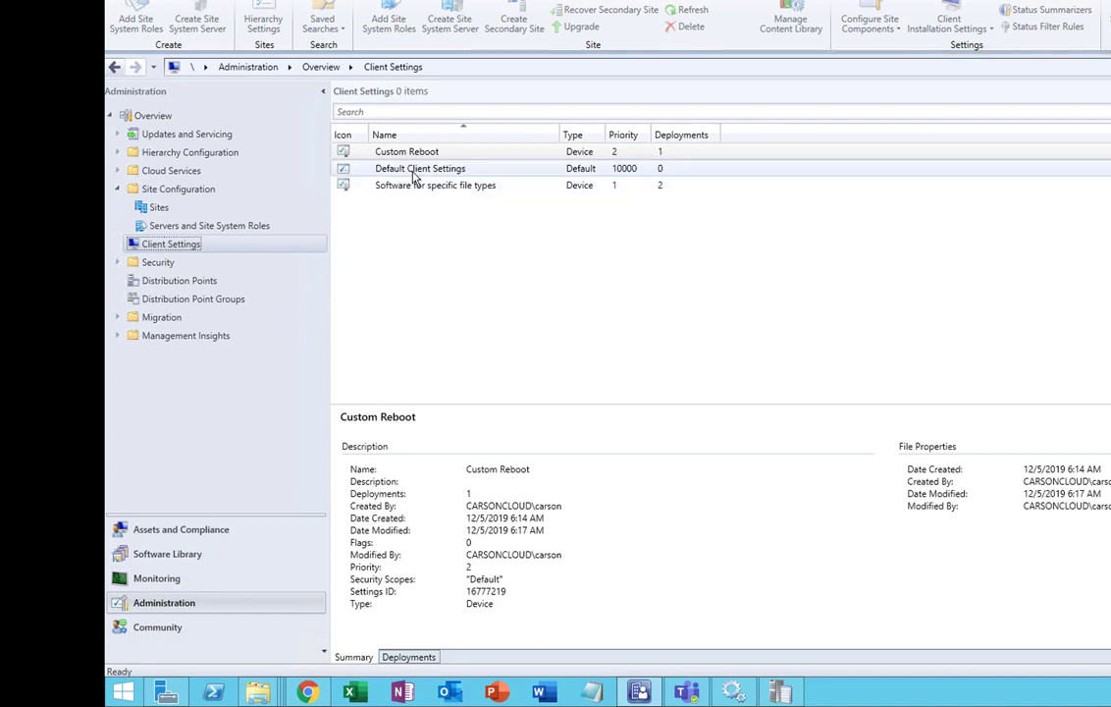
pyautogui.rightClick(430, 157)
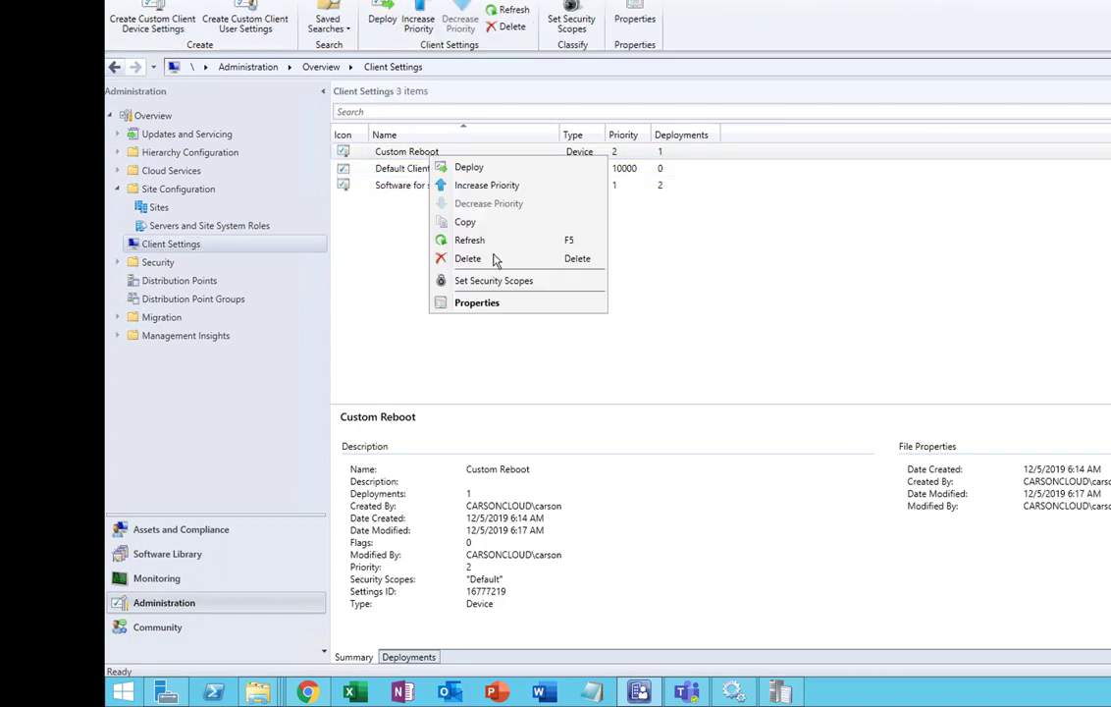
pyautogui.click(517, 305)
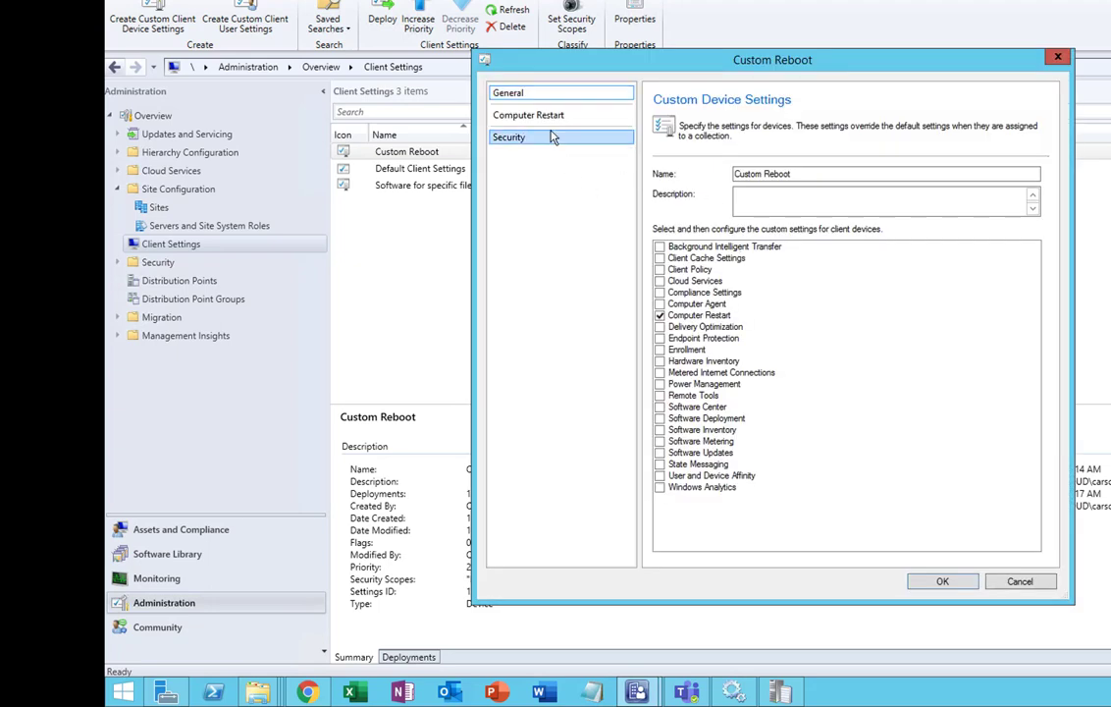
pyautogui.click(549, 117)
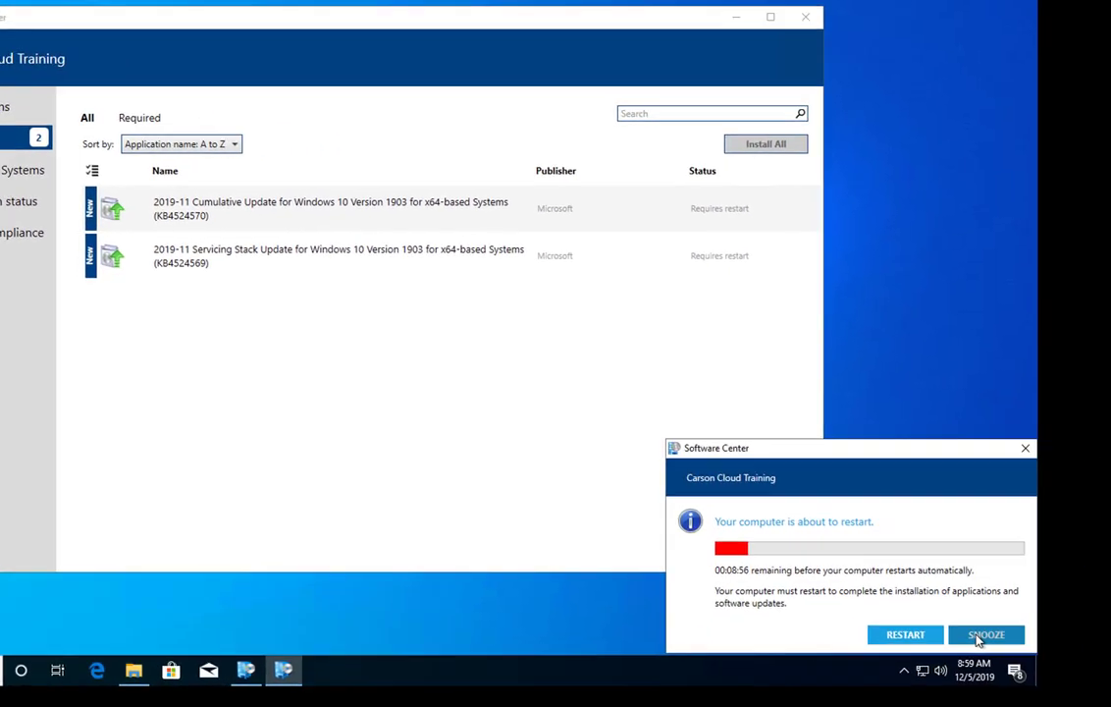
# Snooze the client's Software Center restart countdown each time it appears, and dismiss the sign-out notice
pyautogui.click(984, 635)
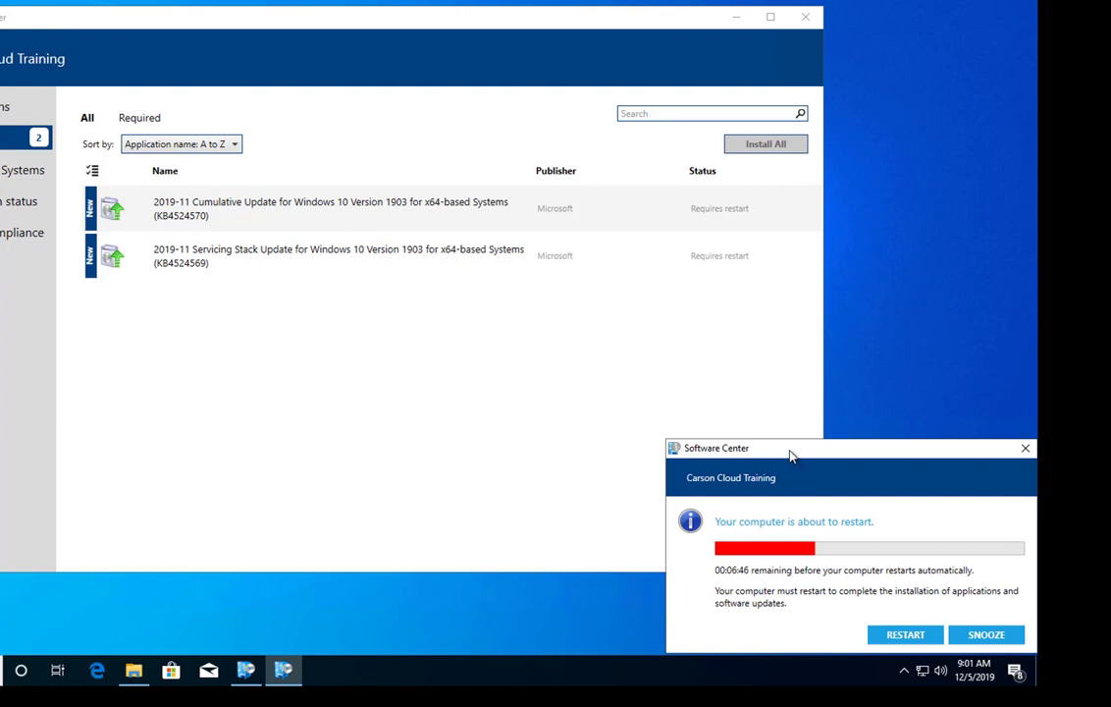
pyautogui.moveTo(722, 454); pyautogui.dragTo(597, 380)
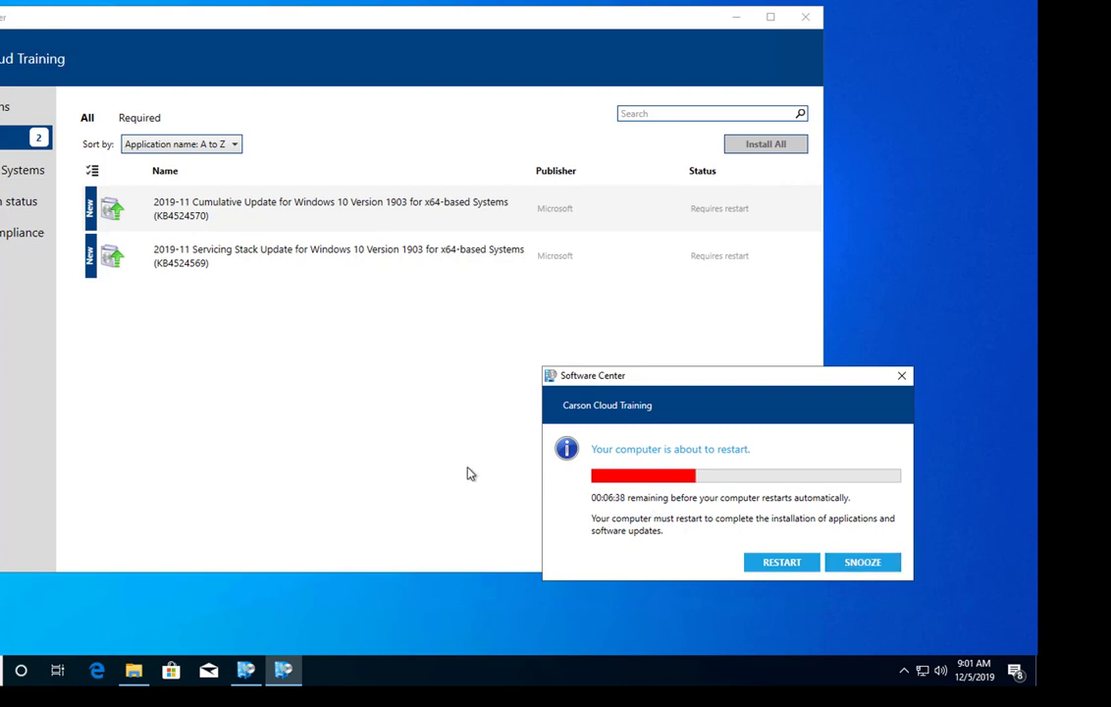
pyautogui.click(863, 562)
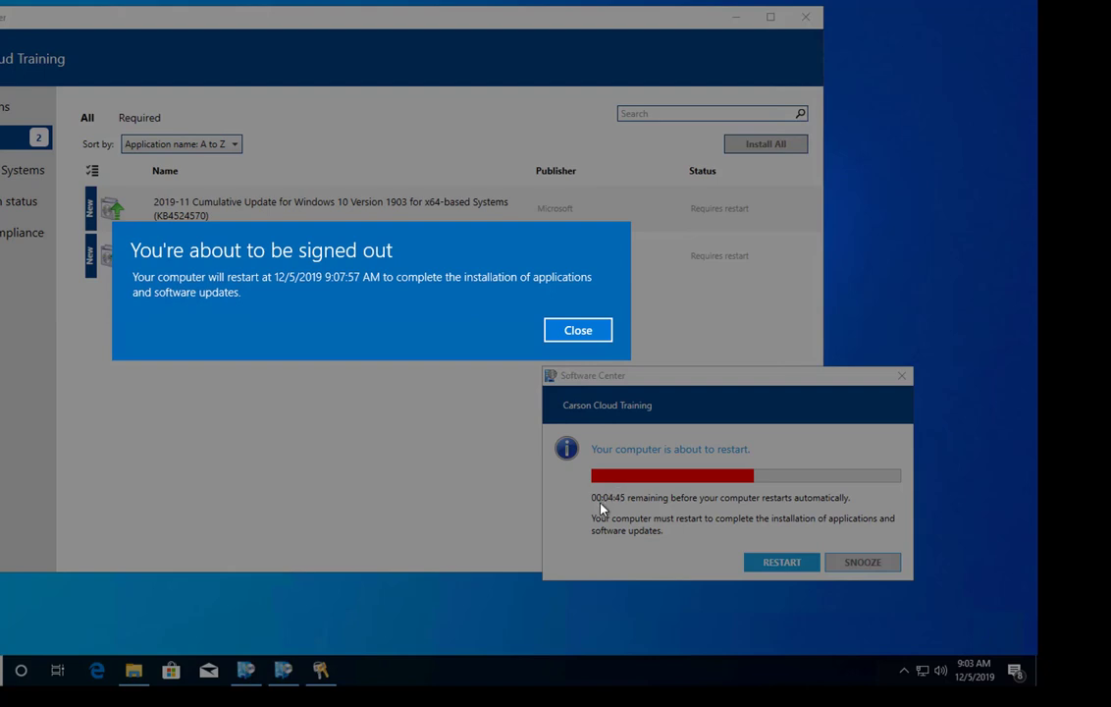
pyautogui.click(579, 332)
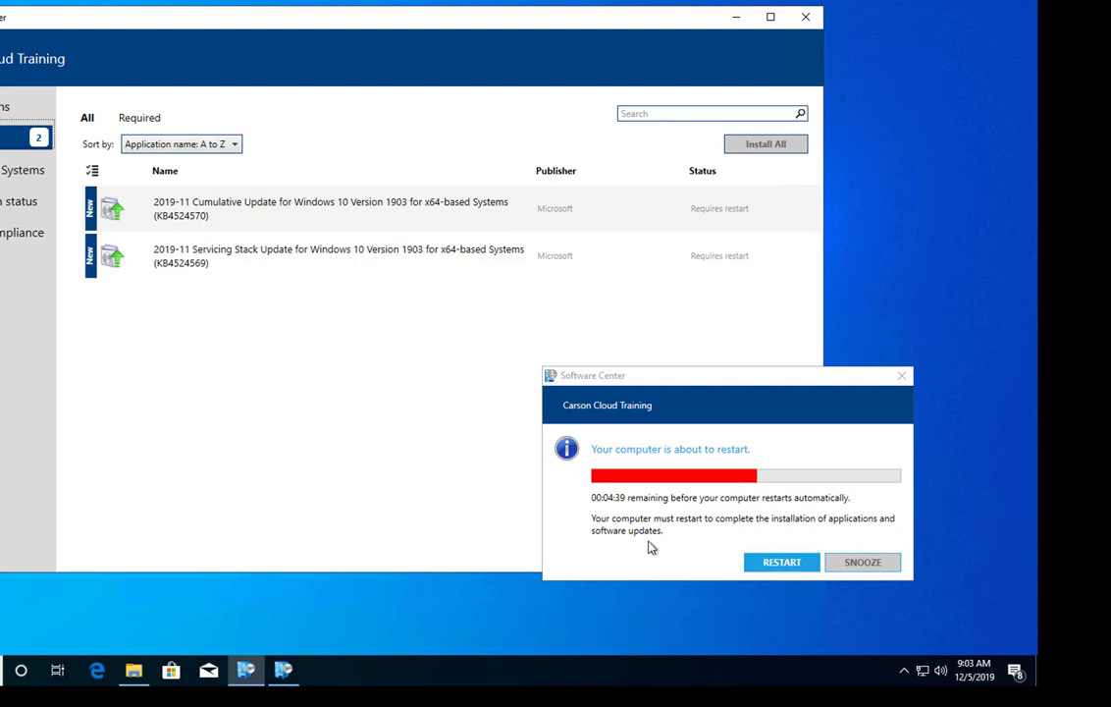